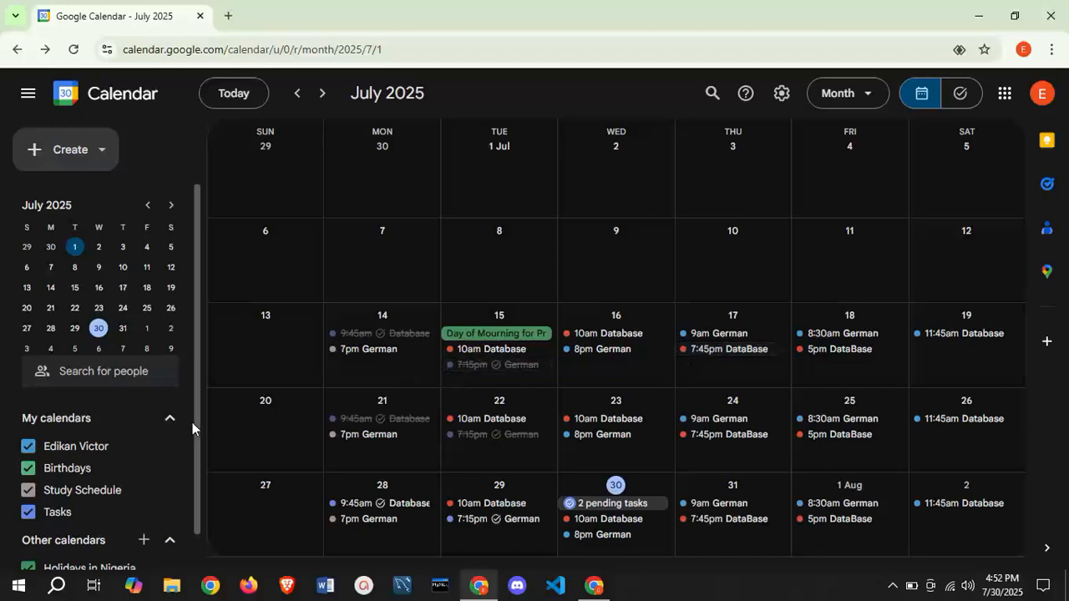
Display June 2025 and toggle the Holidays in Nigeria calendar off and back on
{"action": "scroll", "coordinate": [195, 422], "scroll_direction": "down", "scroll_amount": 1}
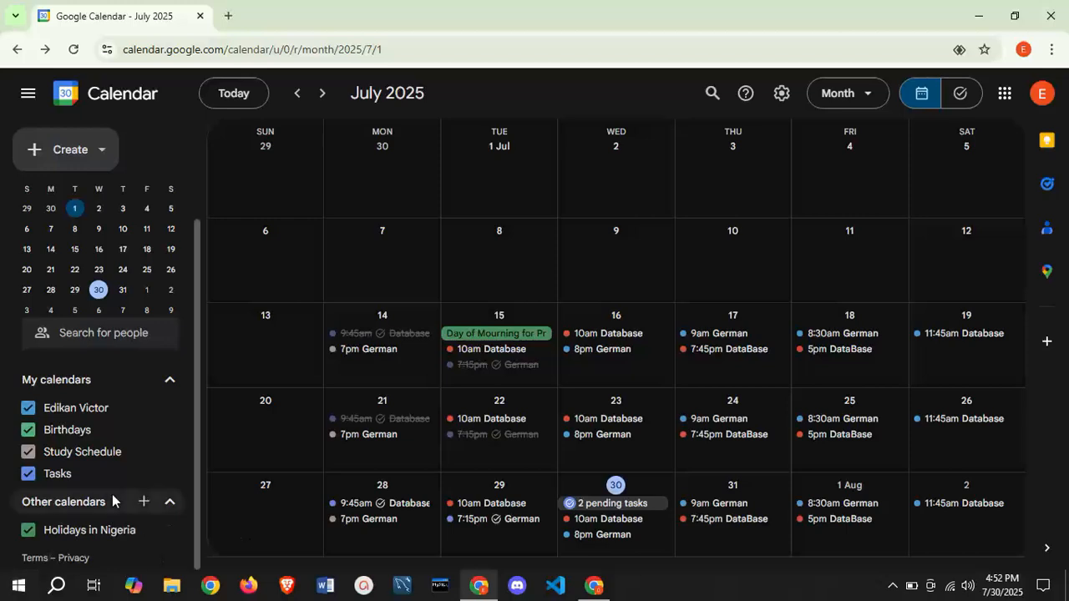
{"action": "left_click", "coordinate": [298, 95]}
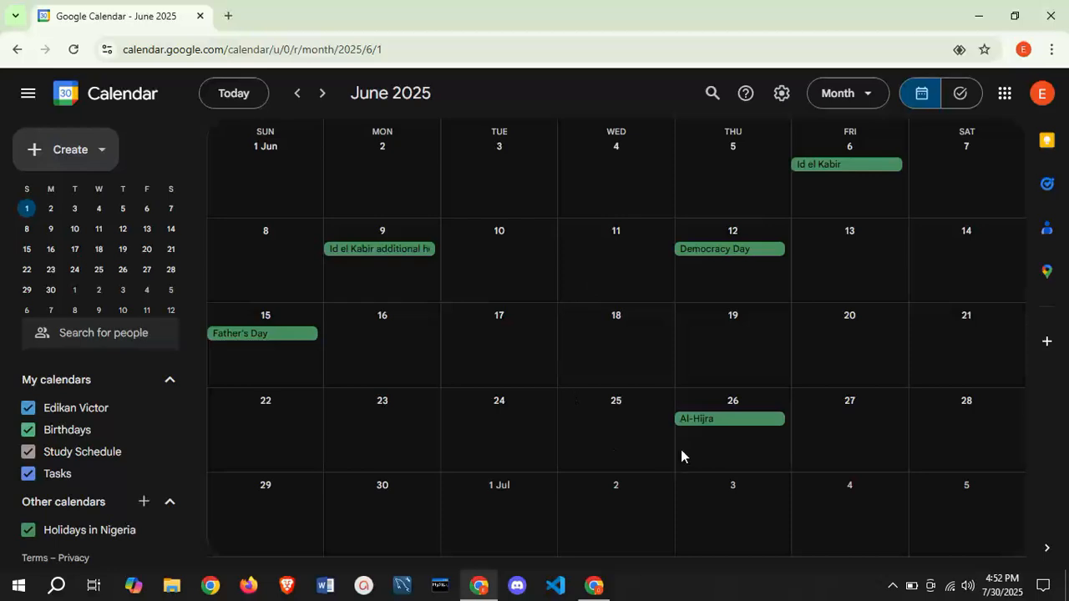
{"action": "left_click", "coordinate": [29, 533]}
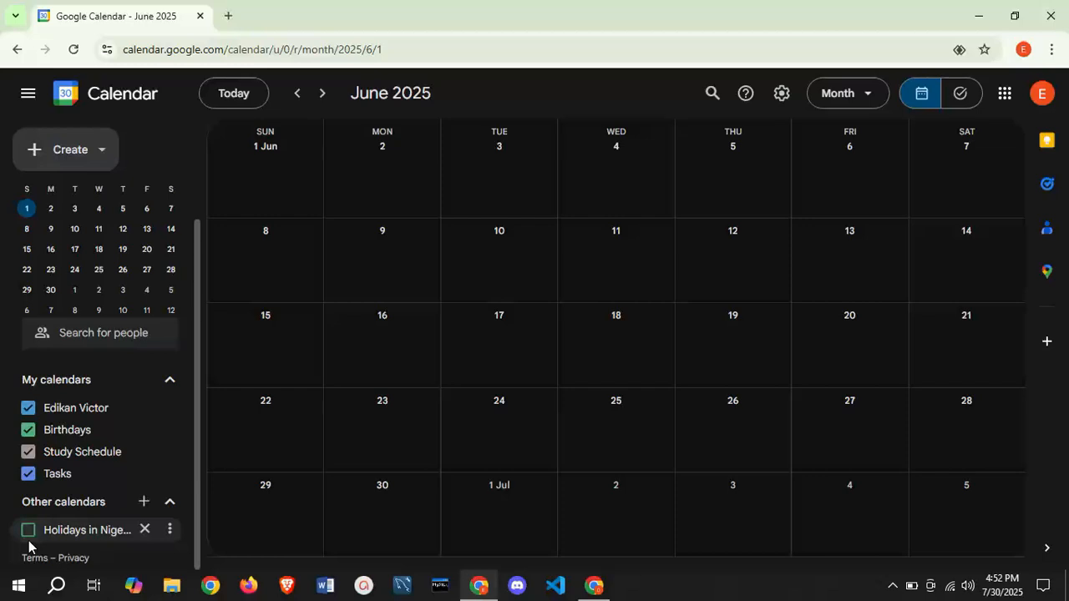
{"action": "left_click", "coordinate": [29, 539]}
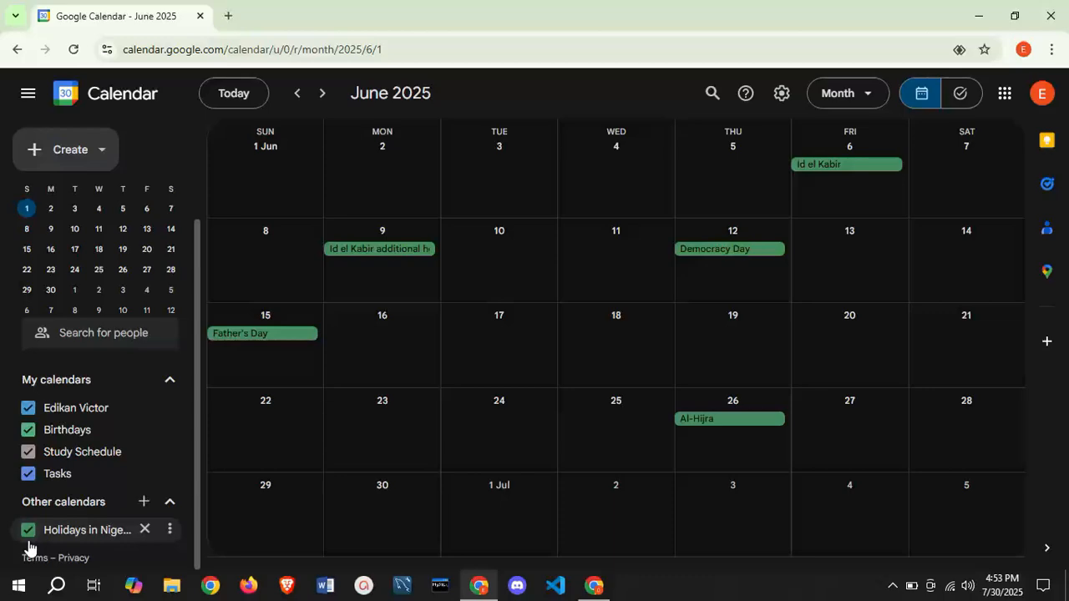
Switch to the other Chrome profile's window and open calendar.google.com in the new tab
{"action": "left_click", "coordinate": [596, 585]}
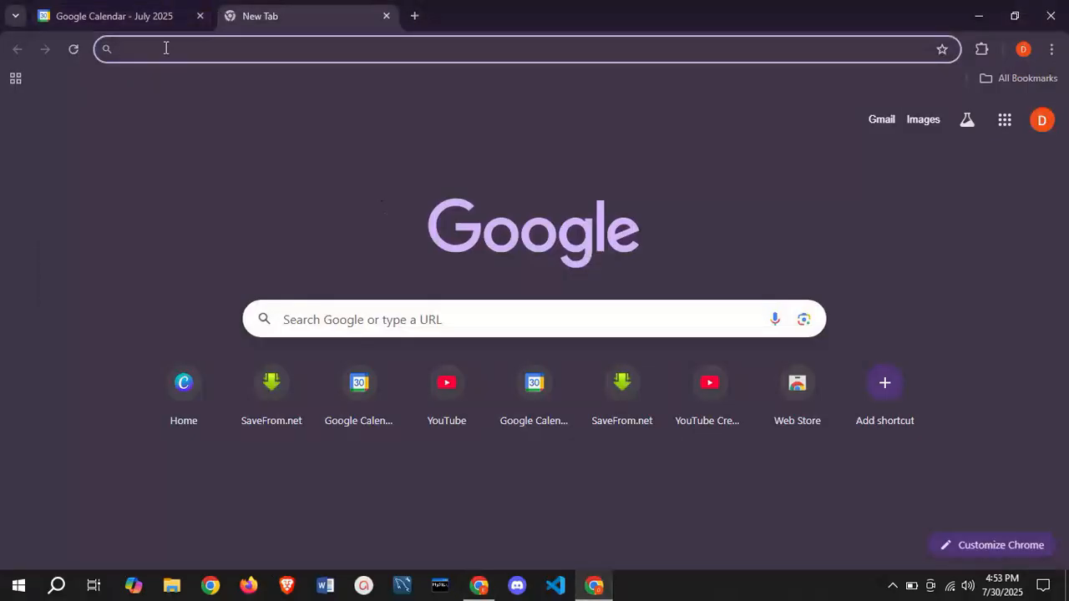
{"action": "type", "text": "cale"}
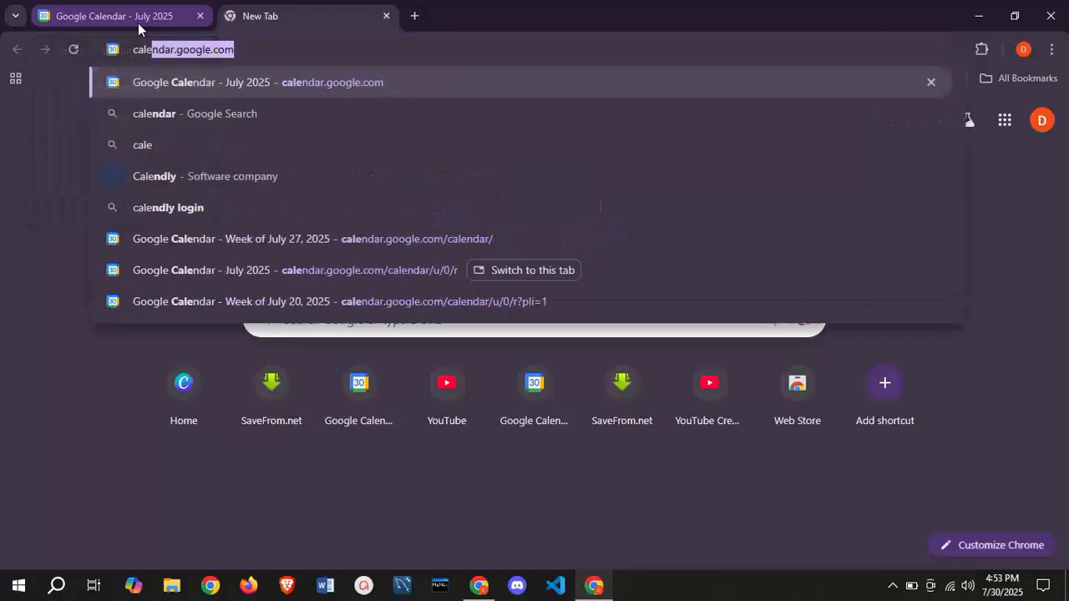
{"action": "key", "text": "Return"}
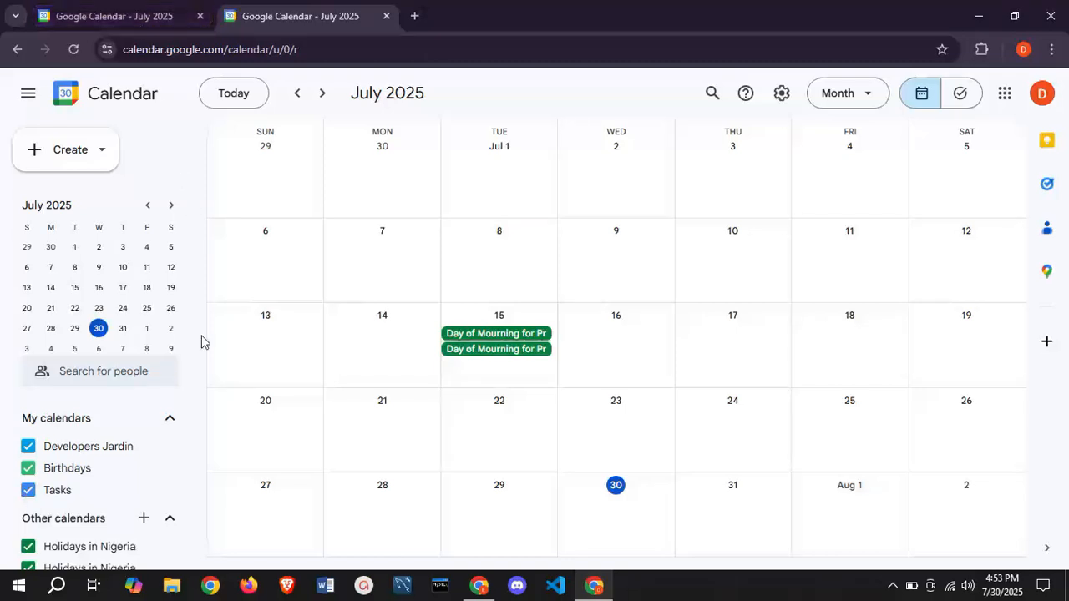
Hide the second, duplicate Holidays in Nigeria calendar under Other calendars
{"action": "scroll", "coordinate": [195, 440], "scroll_direction": "down", "scroll_amount": 1}
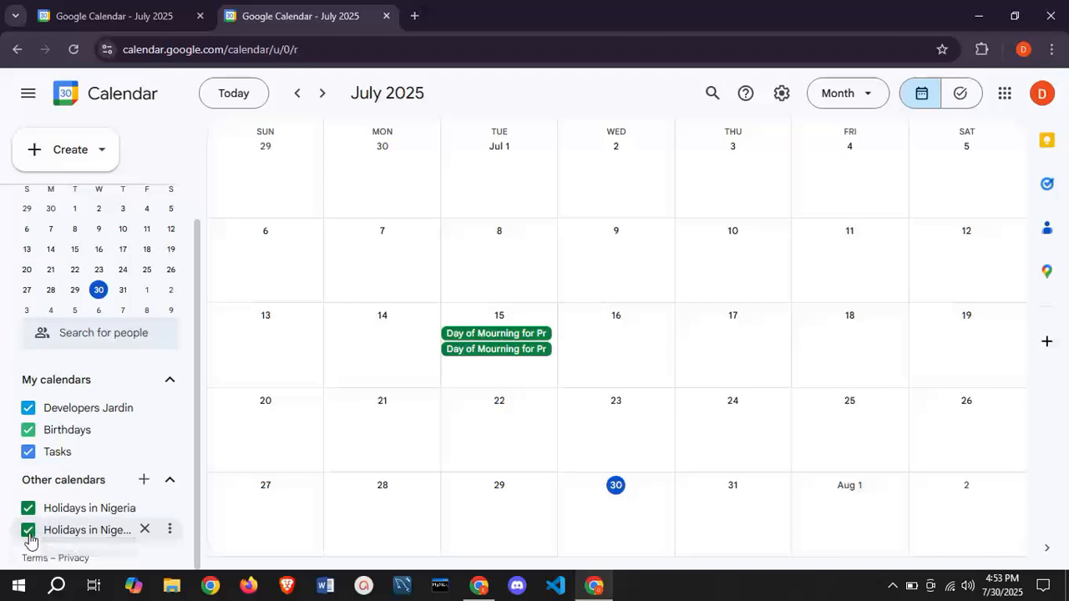
{"action": "left_click", "coordinate": [27, 529]}
{"action": "left_click_drag", "start_coordinate": [199, 446], "coordinate": [195, 303]}
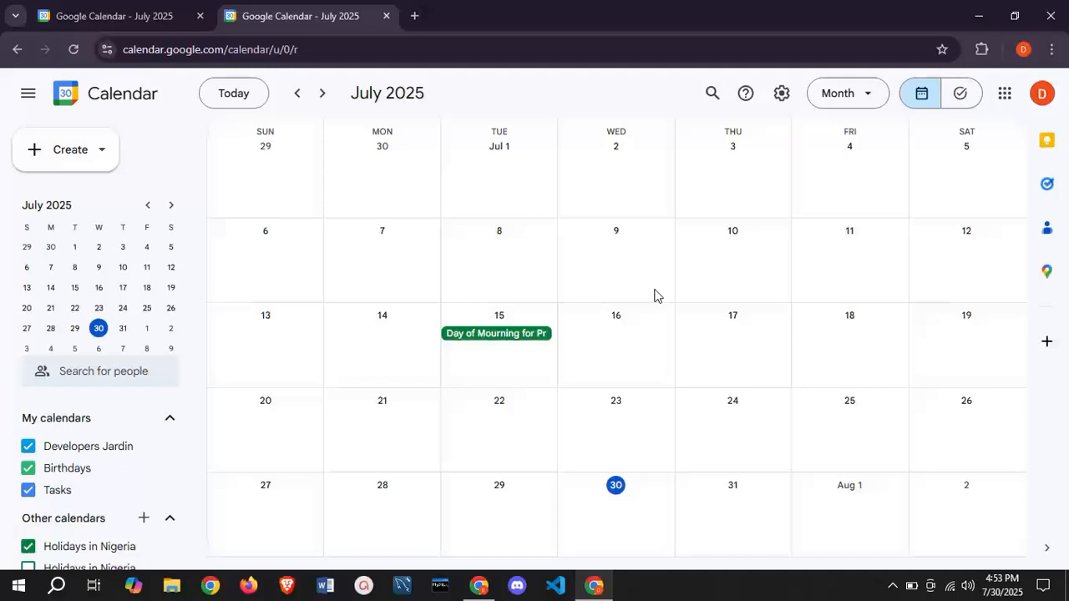
Compare with the other profile's calendar, and set this light-themed calendar's appearance to Dark
{"action": "left_click", "coordinate": [480, 586]}
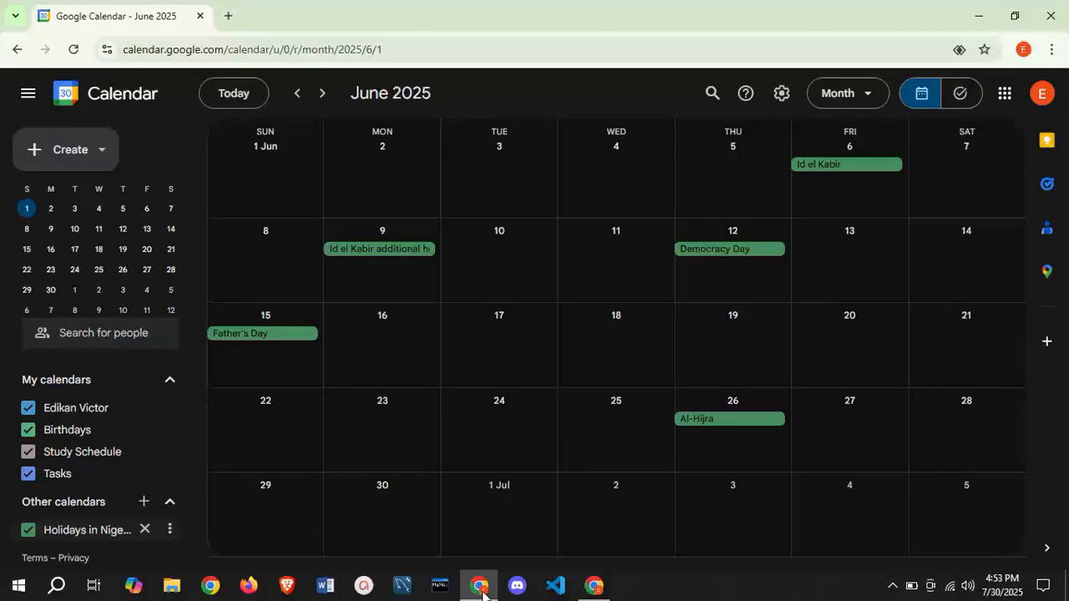
{"action": "left_click", "coordinate": [594, 586]}
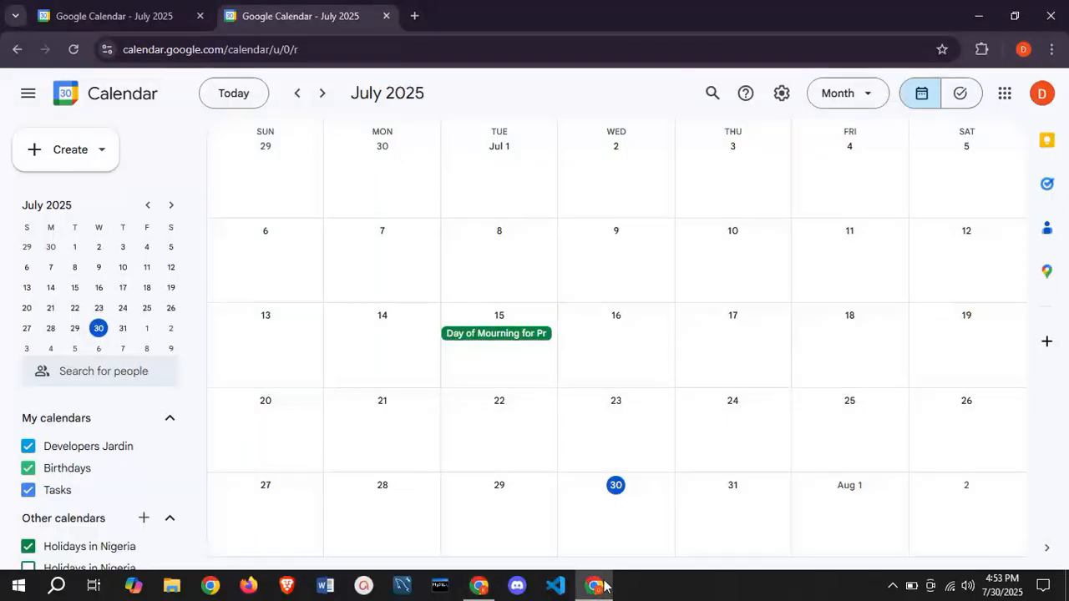
{"action": "left_click", "coordinate": [783, 97]}
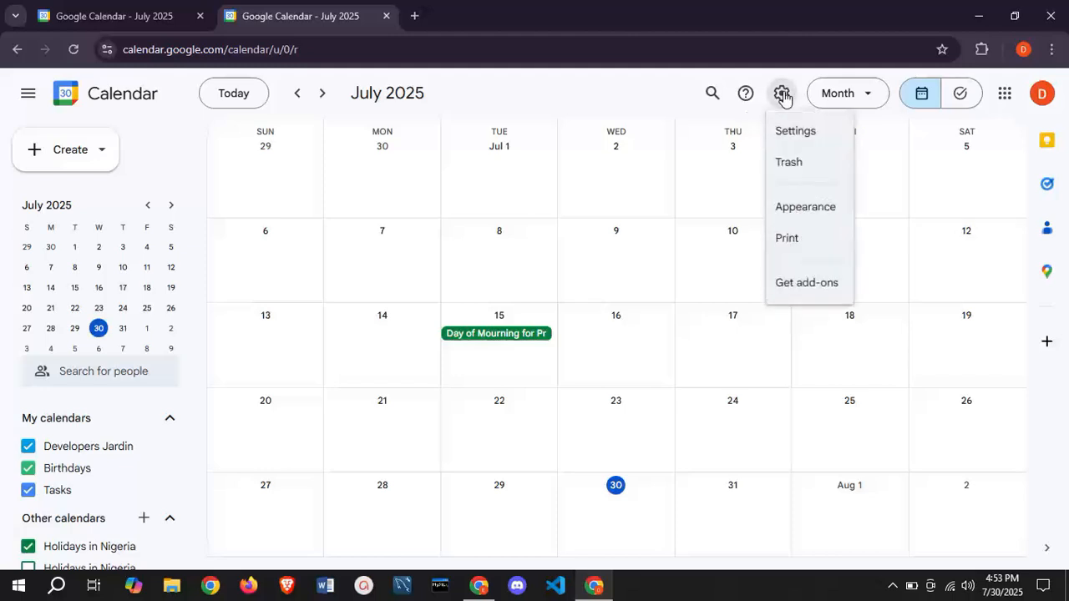
{"action": "left_click", "coordinate": [796, 205]}
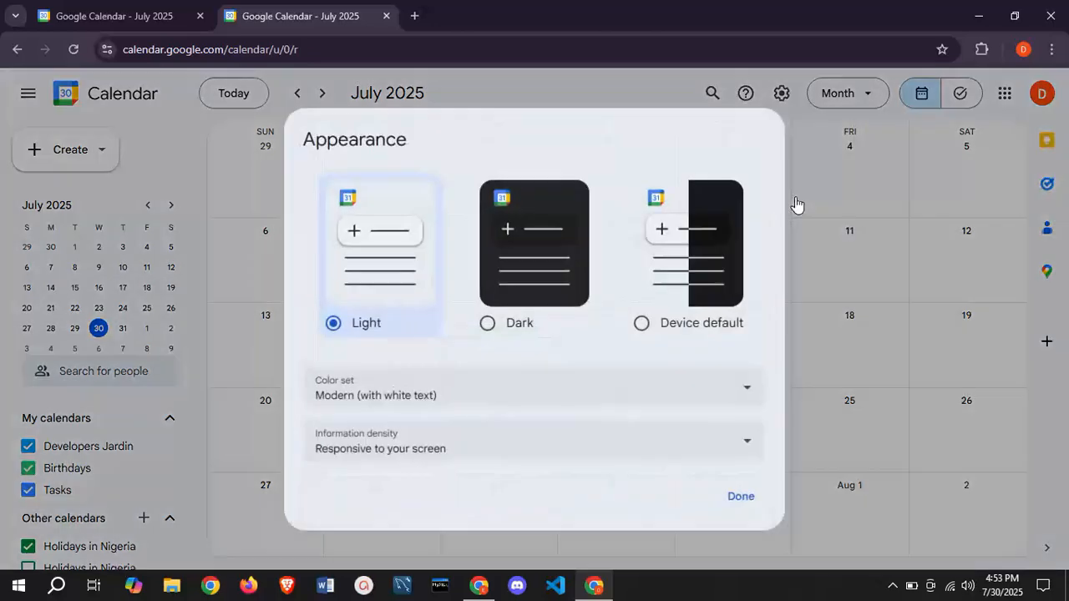
{"action": "left_click", "coordinate": [487, 326]}
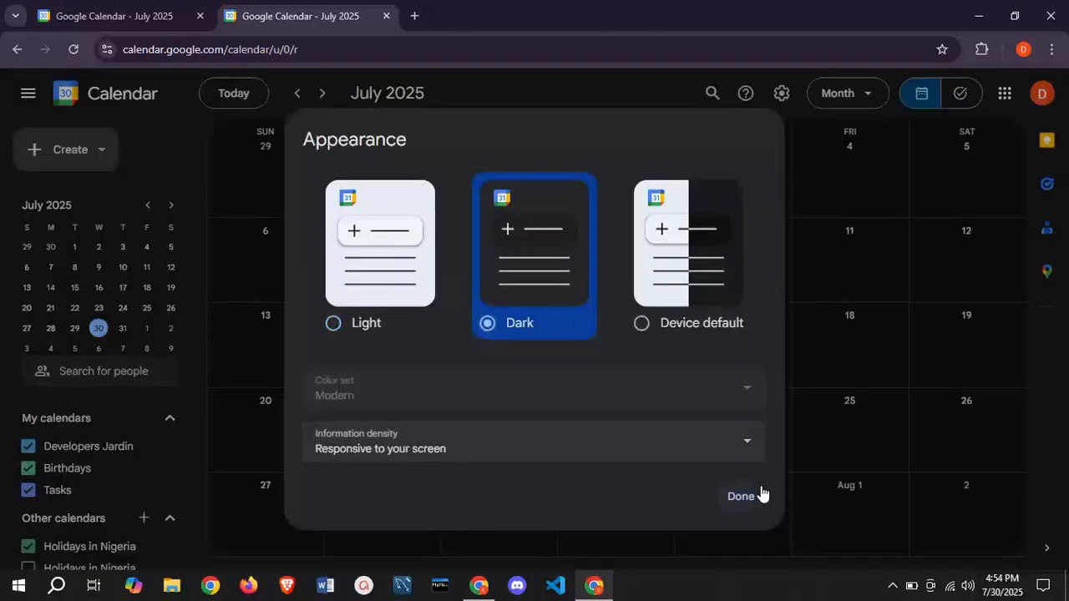
{"action": "left_click", "coordinate": [740, 497]}
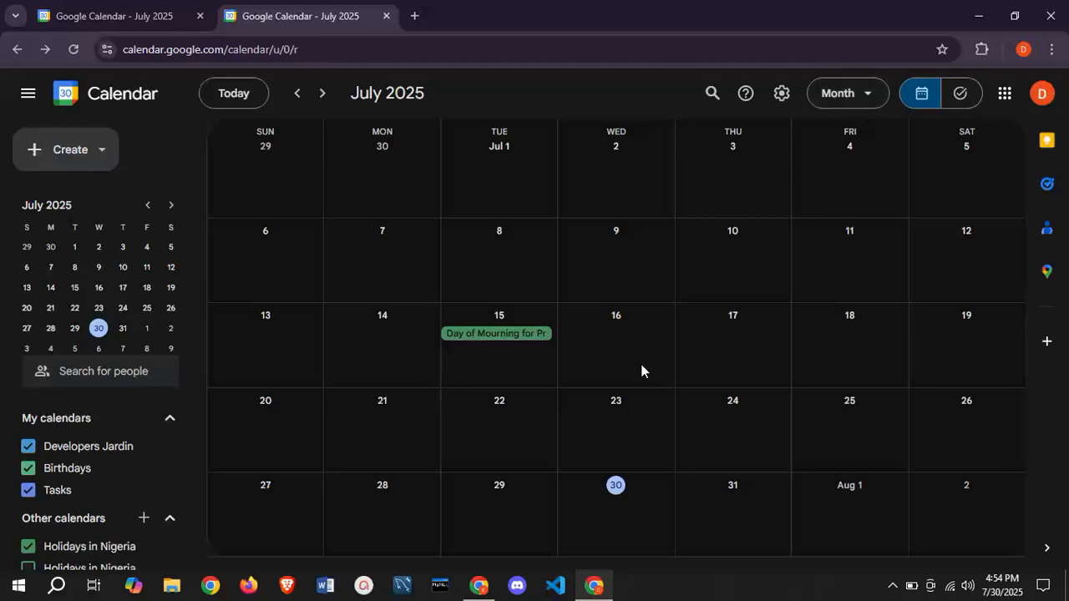
Switch to the first profile's Chrome window and show the calendar in Day view for 30 July 2025
{"action": "left_click", "coordinate": [483, 588]}
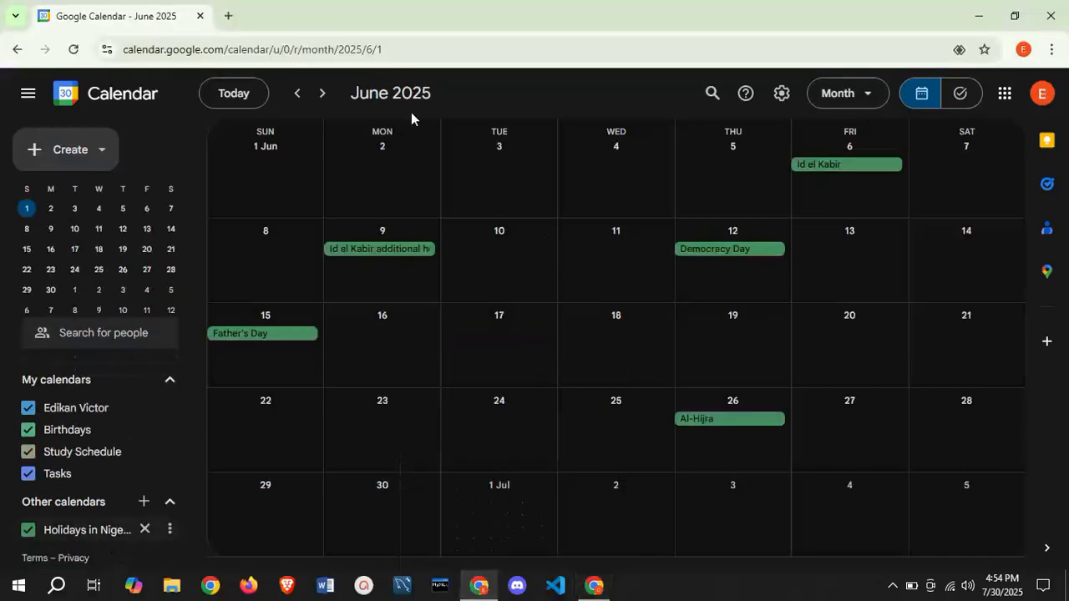
{"action": "left_click", "coordinate": [863, 102]}
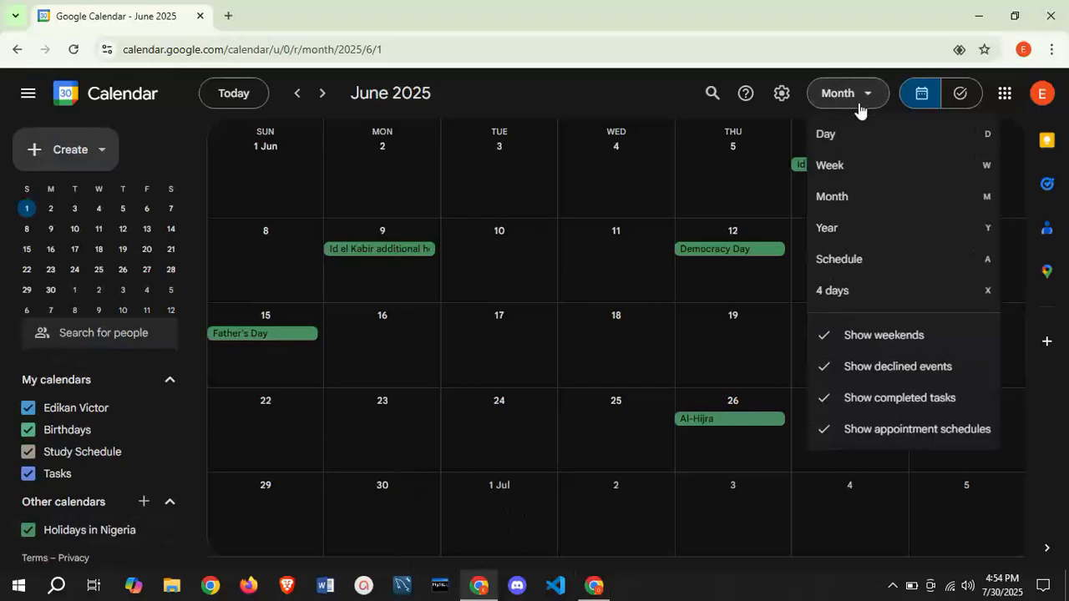
{"action": "left_click", "coordinate": [844, 137]}
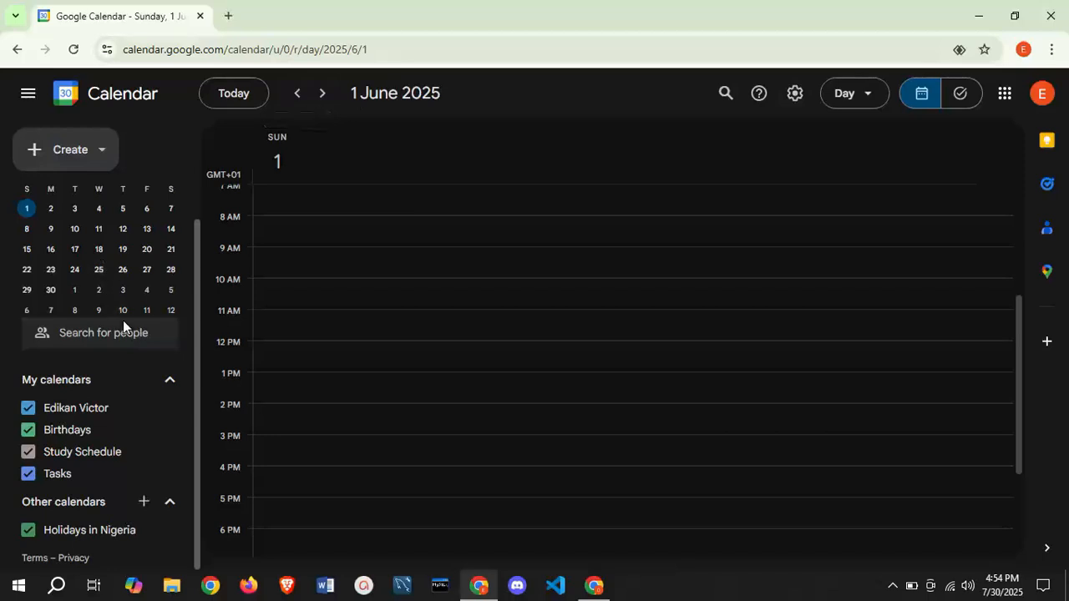
{"action": "left_click", "coordinate": [51, 290]}
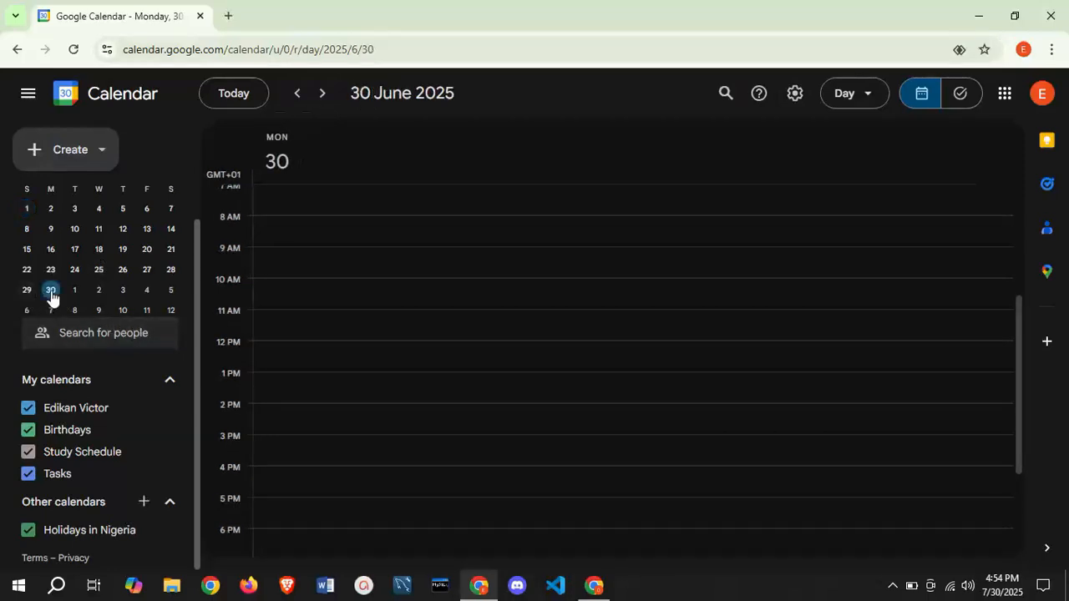
{"action": "left_click", "coordinate": [330, 100]}
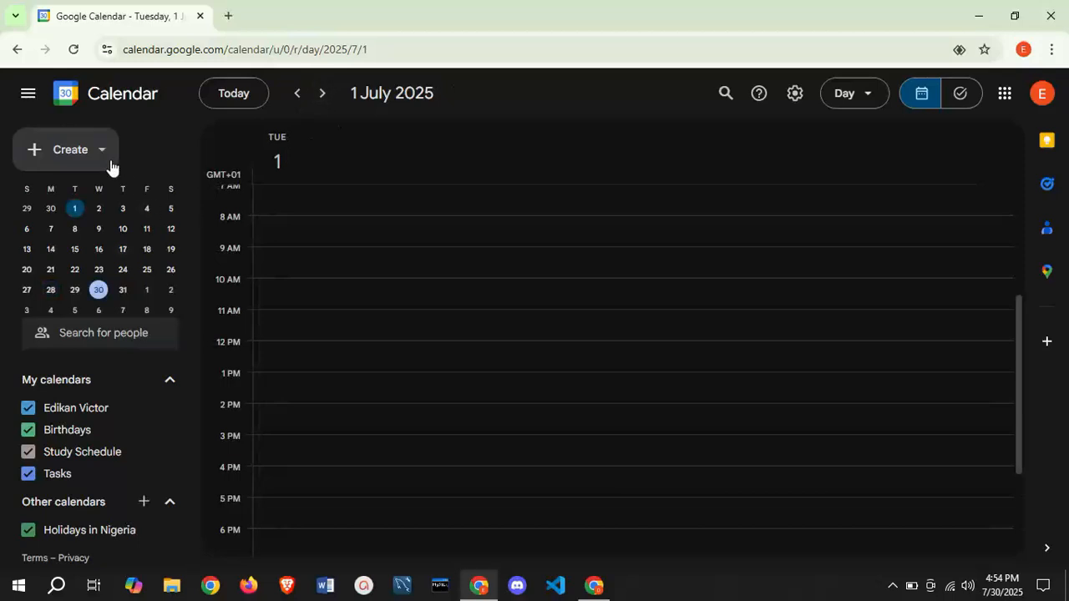
{"action": "left_click", "coordinate": [99, 290]}
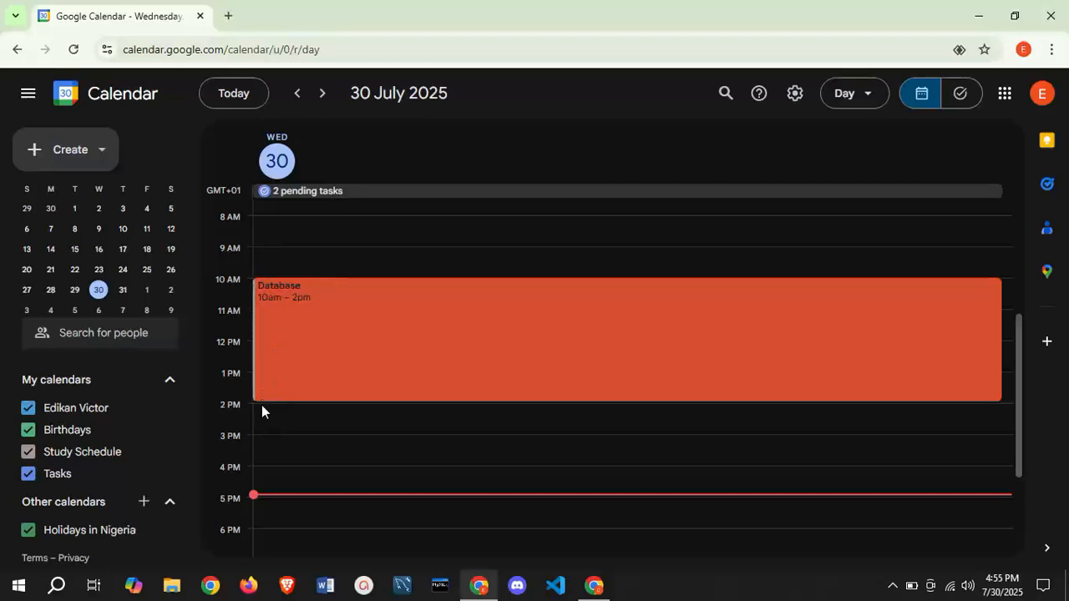
View the week containing 30 July 2025 in Week view and return to Month view
{"action": "left_click", "coordinate": [851, 98]}
{"action": "left_click", "coordinate": [845, 176]}
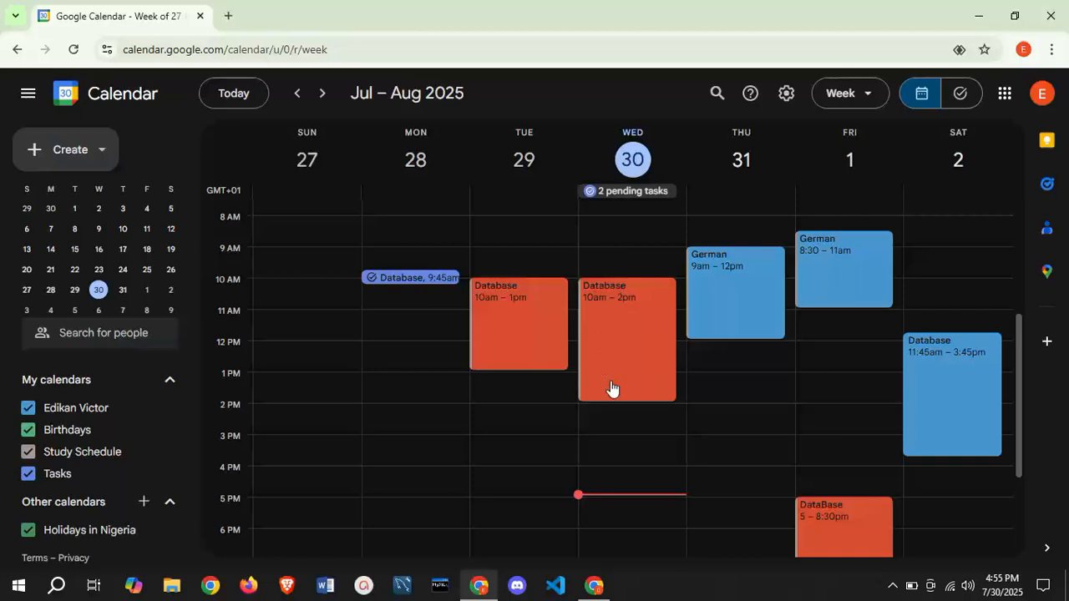
{"action": "left_click", "coordinate": [872, 96]}
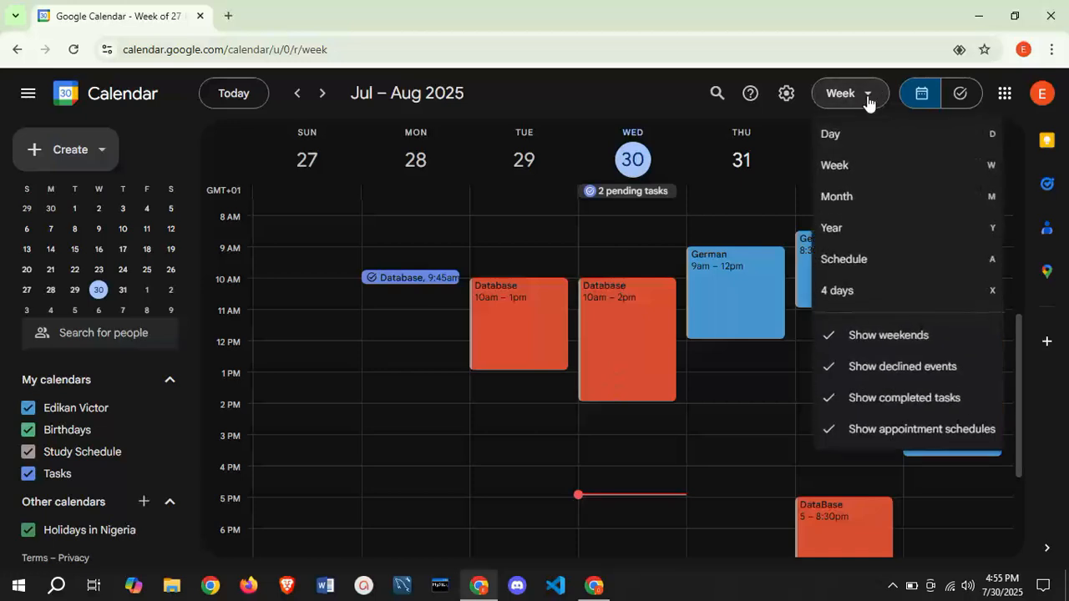
{"action": "left_click", "coordinate": [837, 198]}
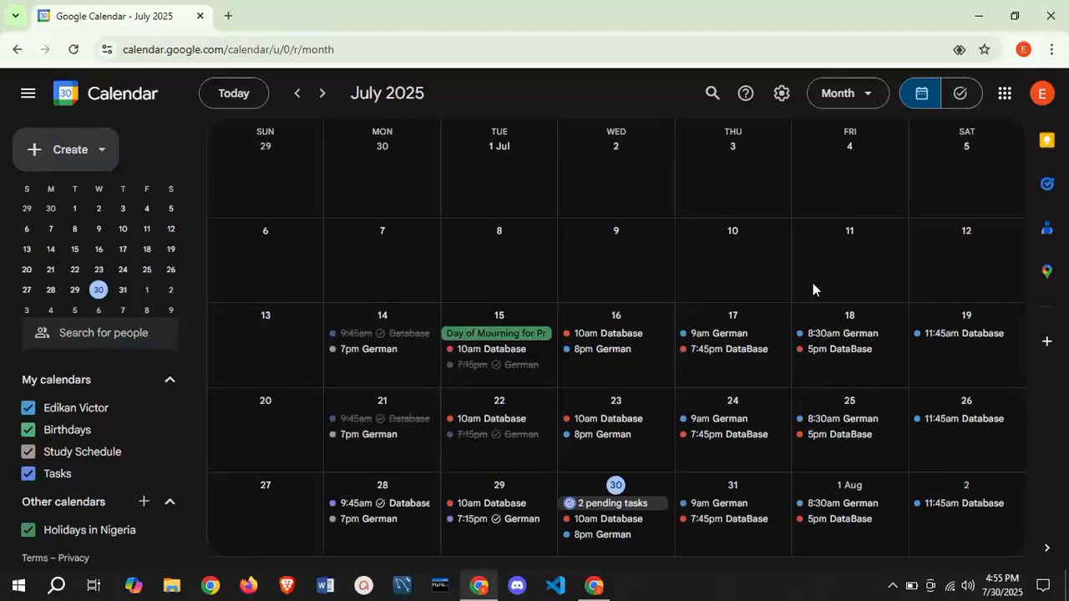
Return to the second profile's Chrome window, view the Create options, and select August 2, 2025 in the calendar
{"action": "left_click", "coordinate": [595, 587]}
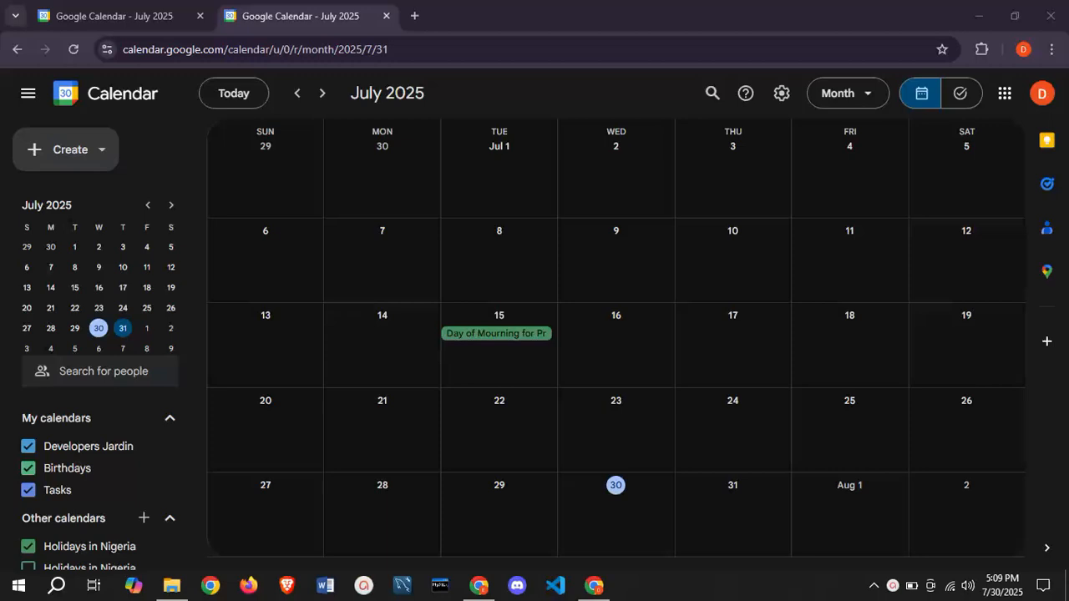
{"action": "left_click", "coordinate": [51, 152]}
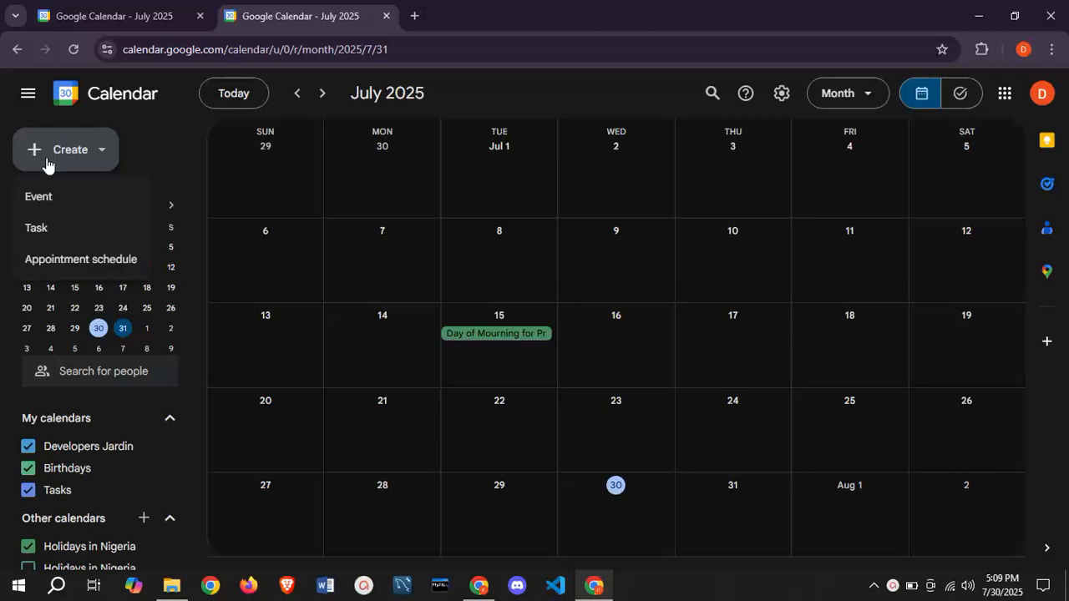
{"action": "left_click", "coordinate": [175, 179]}
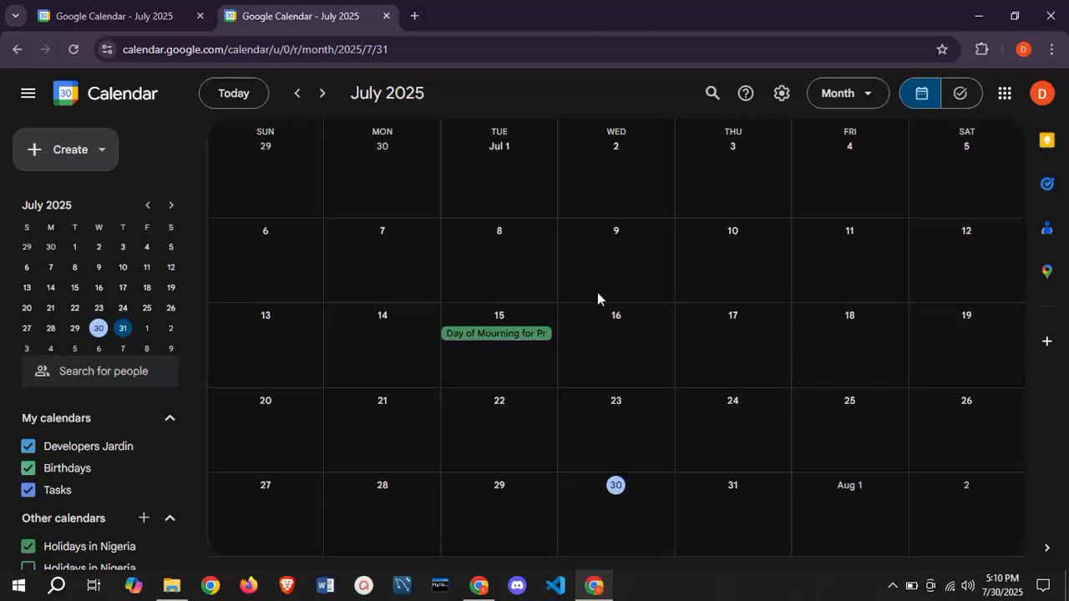
{"action": "left_click", "coordinate": [324, 94]}
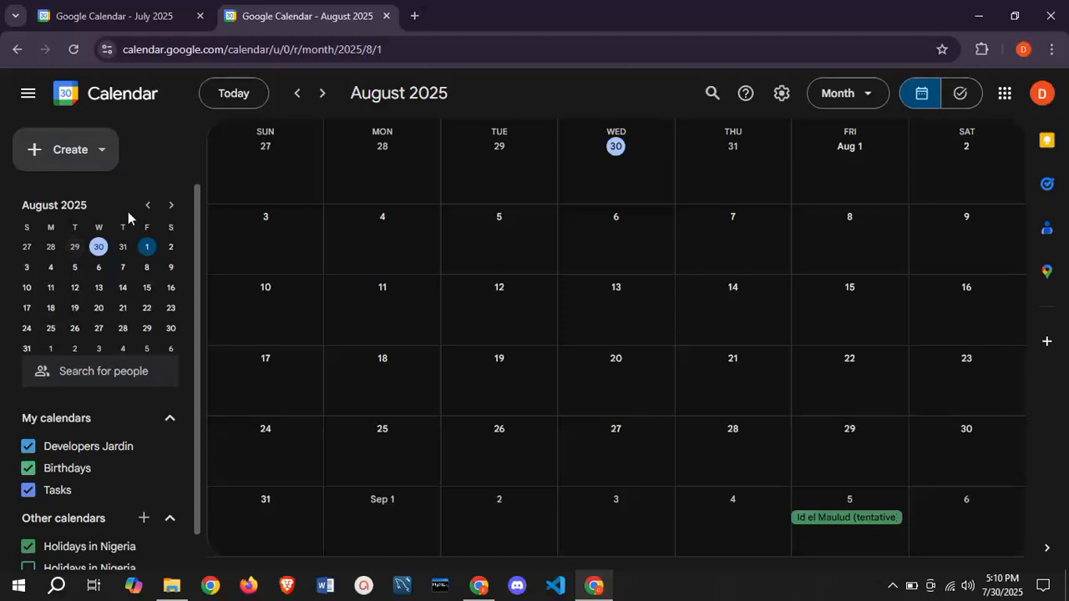
{"action": "left_click", "coordinate": [170, 248]}
Start a new event on August 2 and title it "Team Meeting"
{"action": "left_click", "coordinate": [59, 157]}
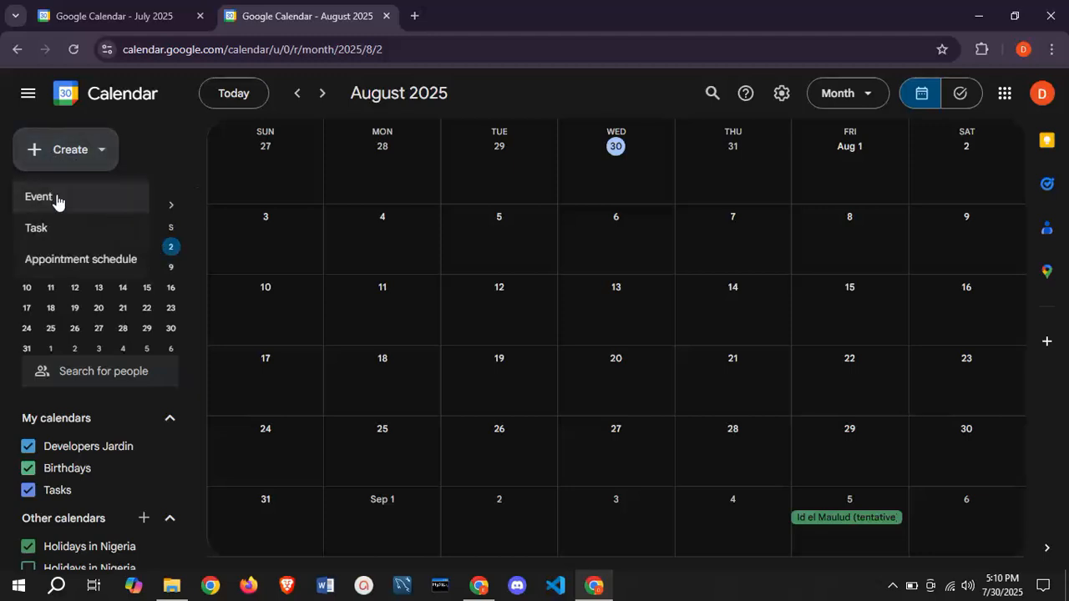
{"action": "left_click", "coordinate": [56, 199]}
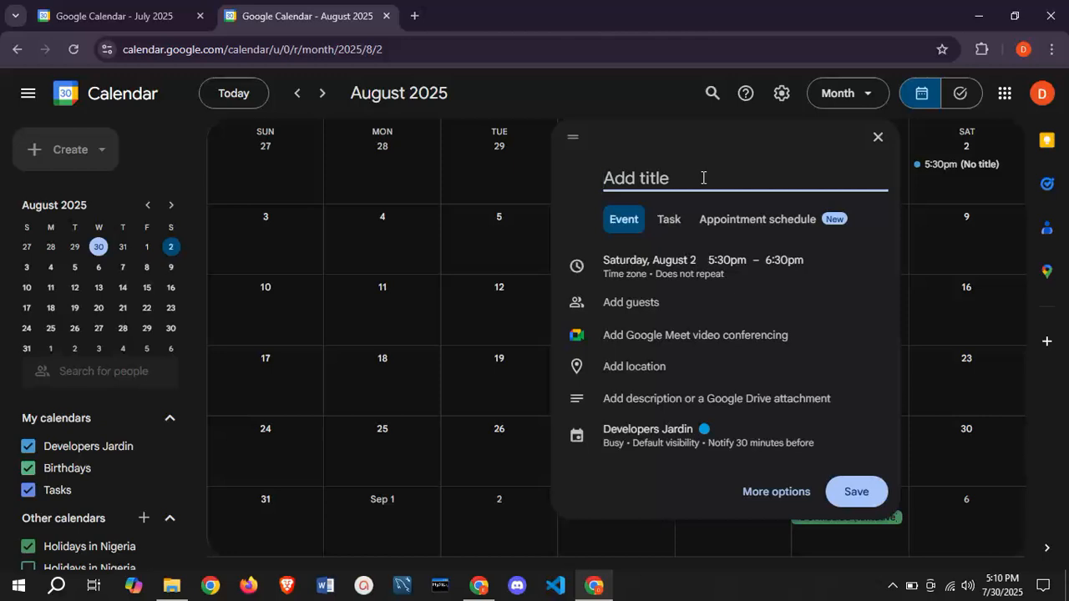
{"action": "type", "text": "Team Meetin"}
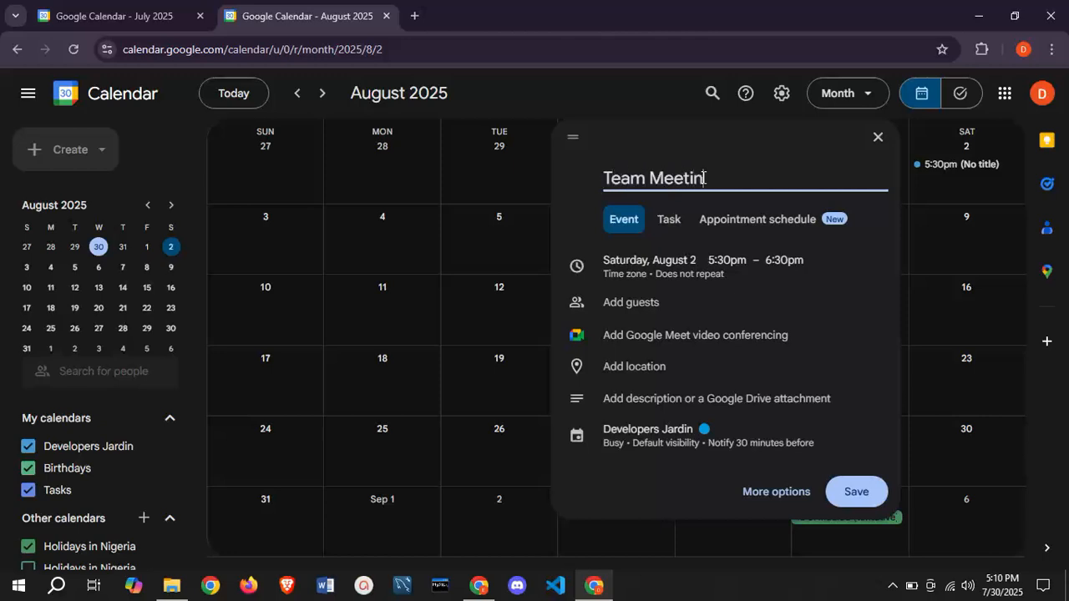
{"action": "type", "text": "g"}
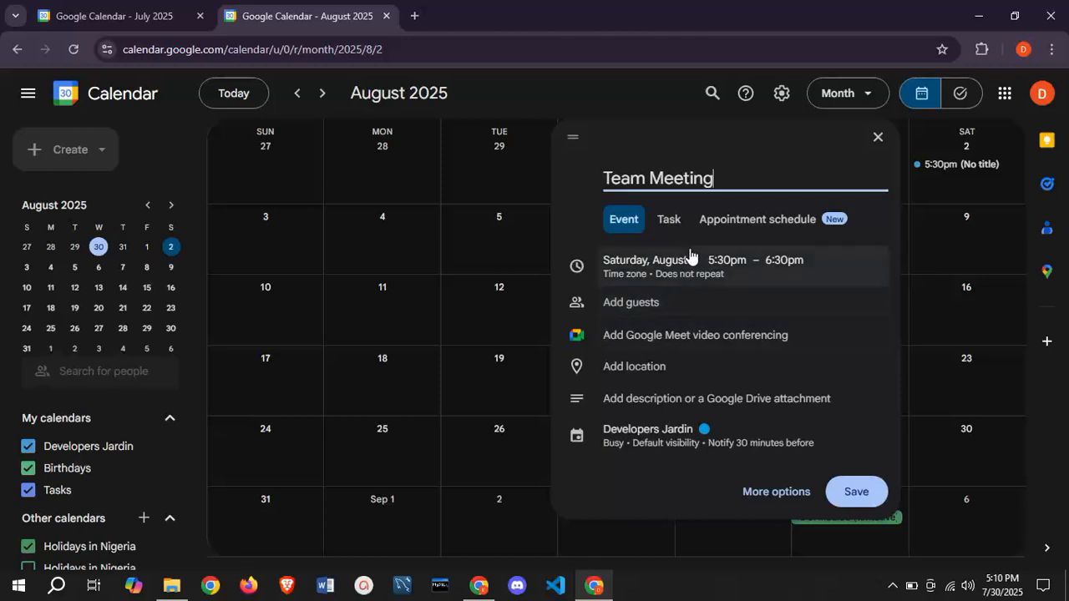
Expand the Team Meeting event's date and time options and try the All day setting, leaving it off
{"action": "left_click", "coordinate": [739, 266]}
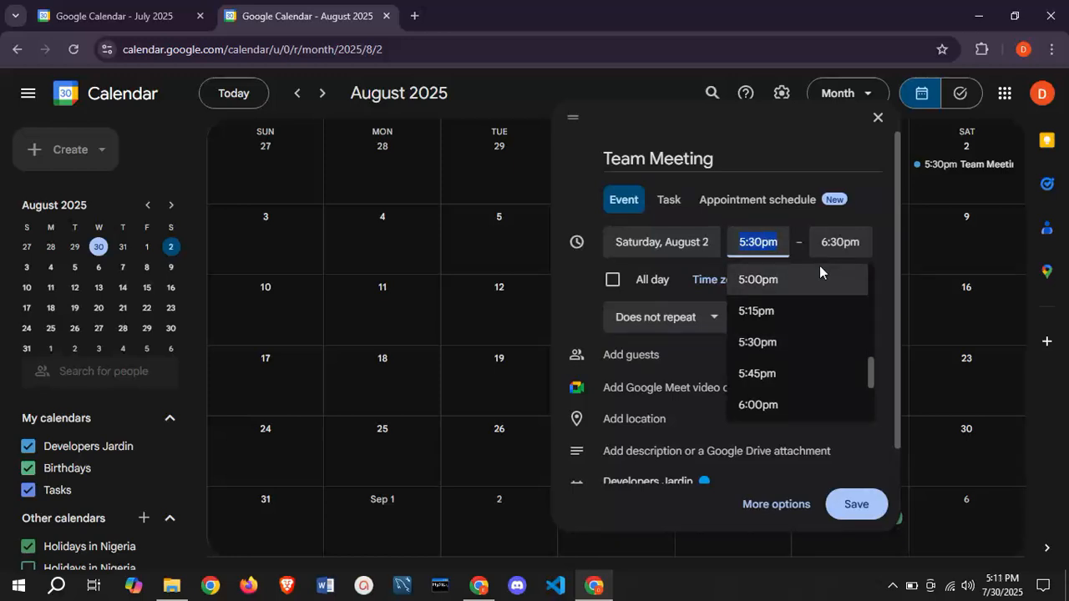
{"action": "left_click", "coordinate": [676, 288]}
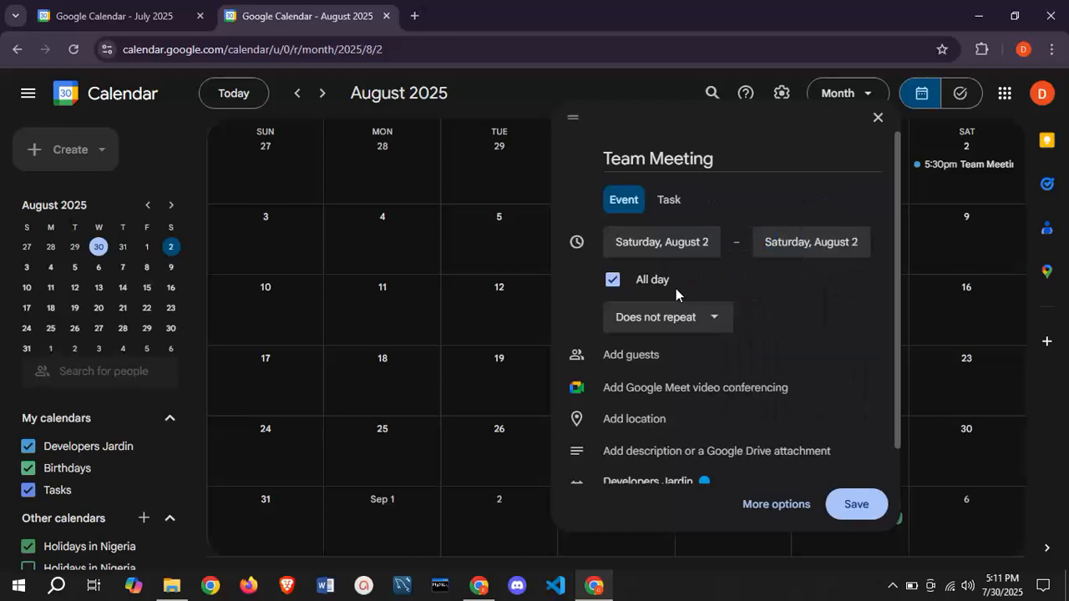
{"action": "left_click", "coordinate": [619, 289]}
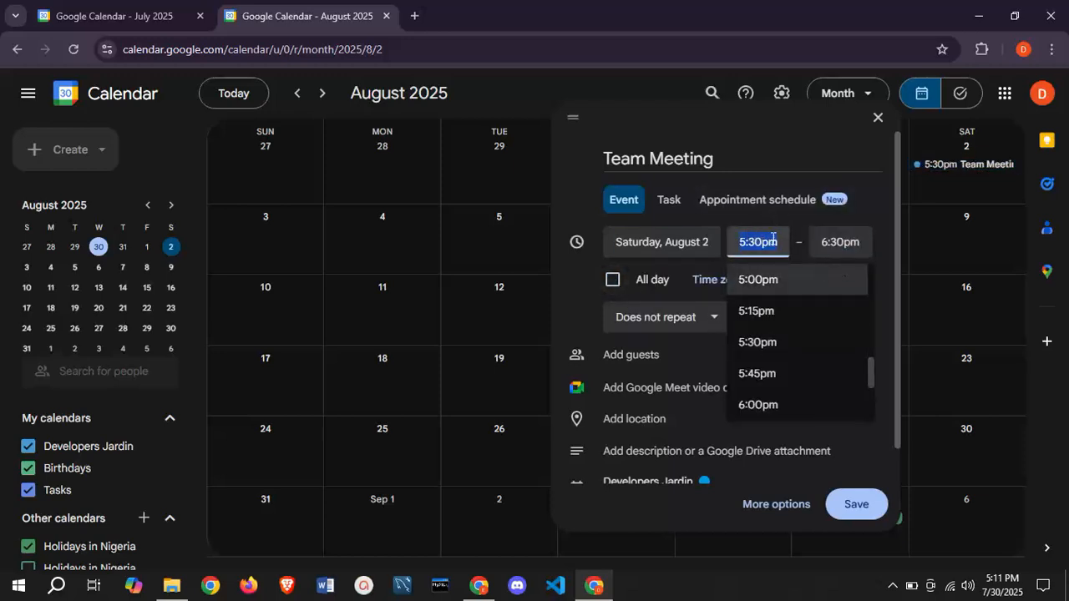
{"action": "left_click", "coordinate": [612, 280]}
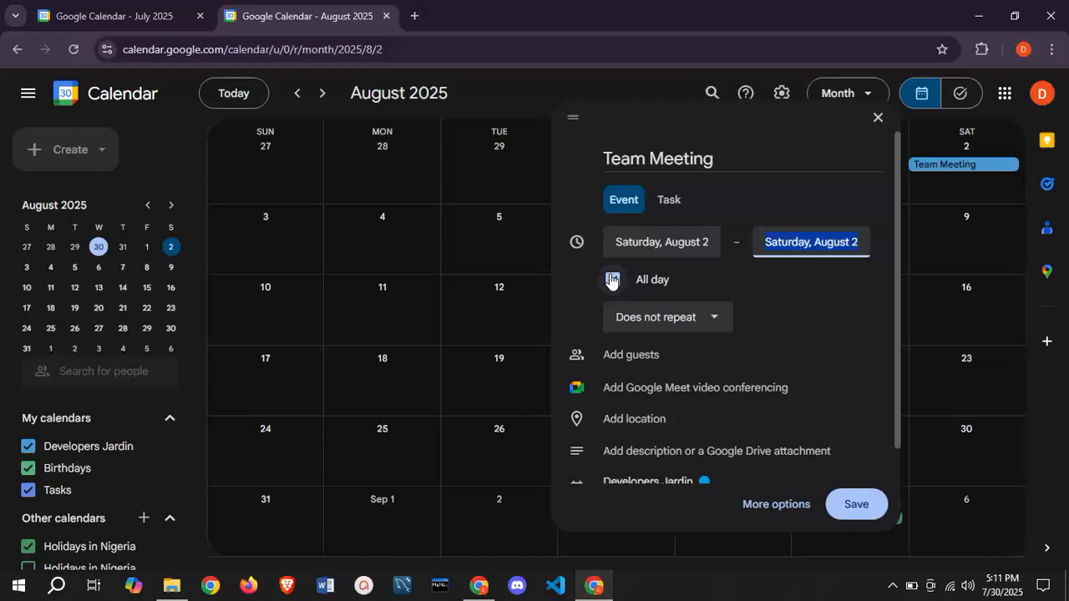
{"action": "left_click", "coordinate": [611, 278]}
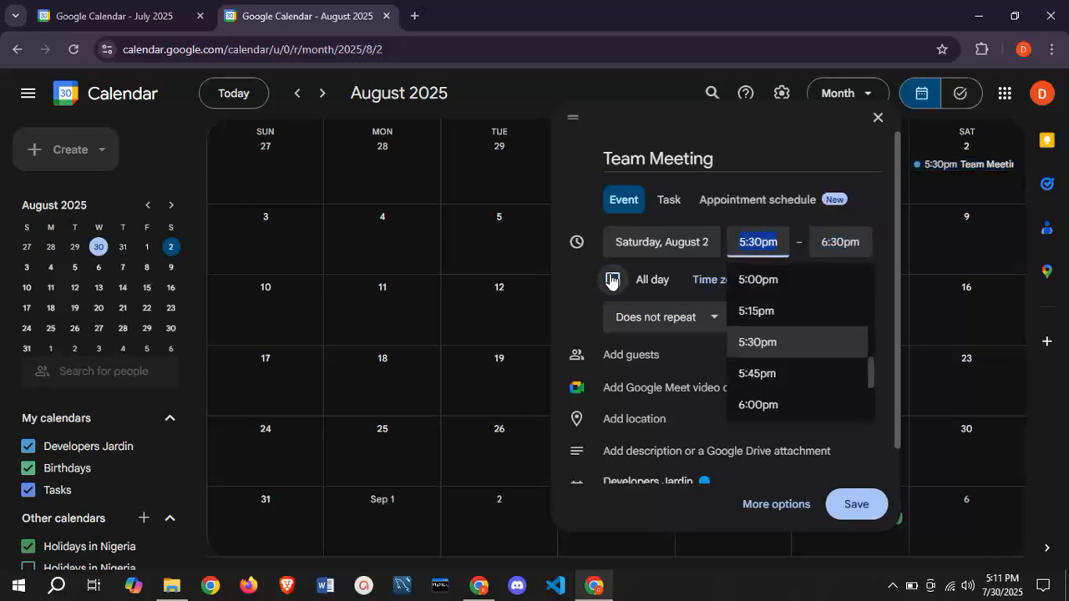
Try the Weekly on Saturday repeat option for the event, followed by Monthly on the first Saturday
{"action": "left_click", "coordinate": [690, 318]}
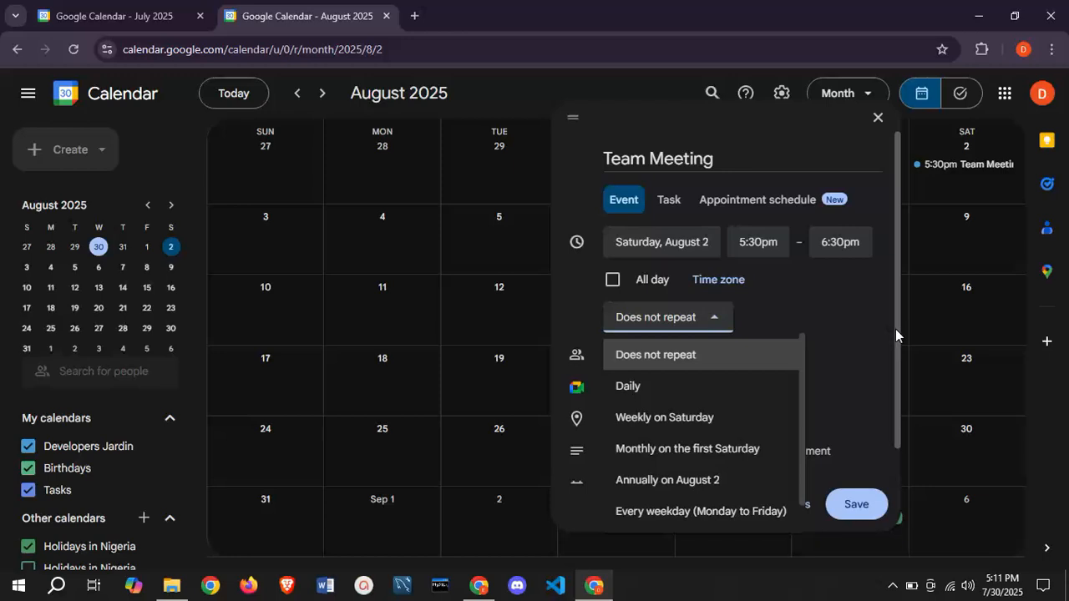
{"action": "mouse_move", "coordinate": [895, 329]}
{"action": "left_mouse_down"}
{"action": "mouse_move", "coordinate": [899, 349]}
{"action": "mouse_move", "coordinate": [897, 328]}
{"action": "left_mouse_up"}
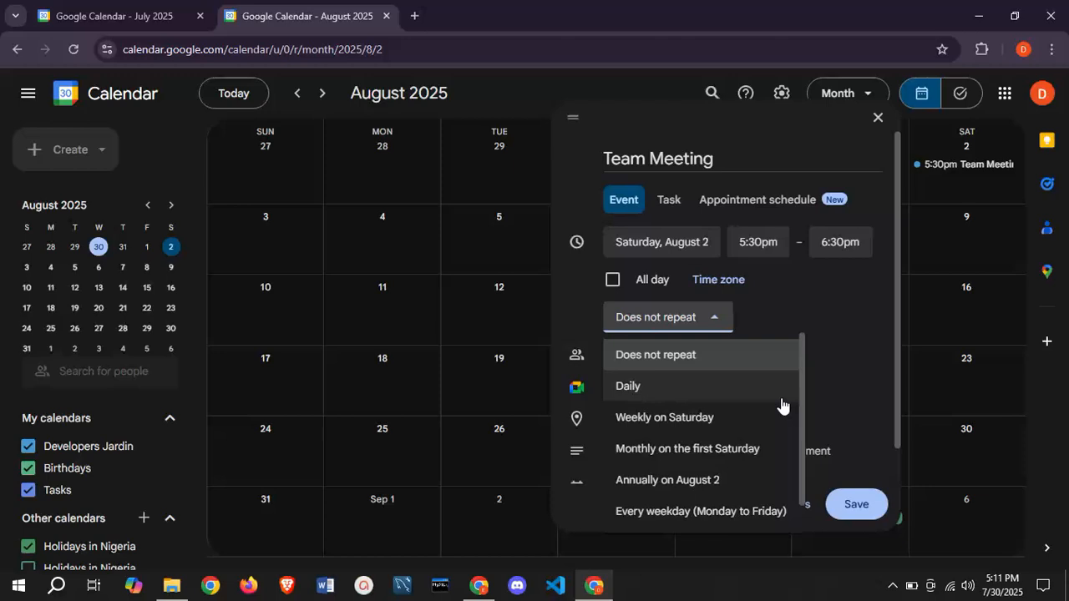
{"action": "left_click", "coordinate": [739, 431]}
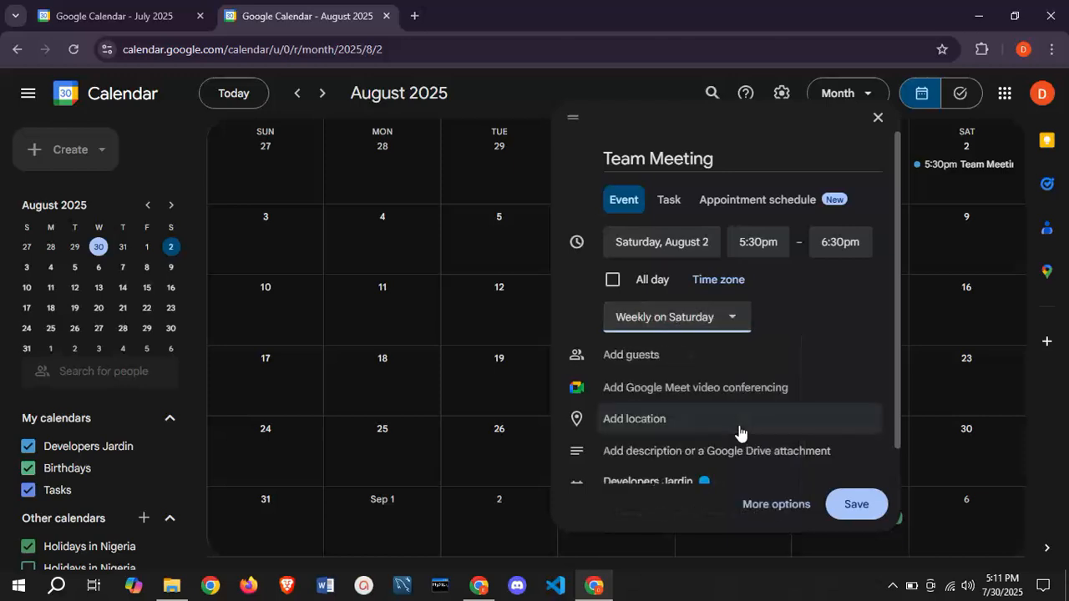
{"action": "left_click", "coordinate": [730, 324]}
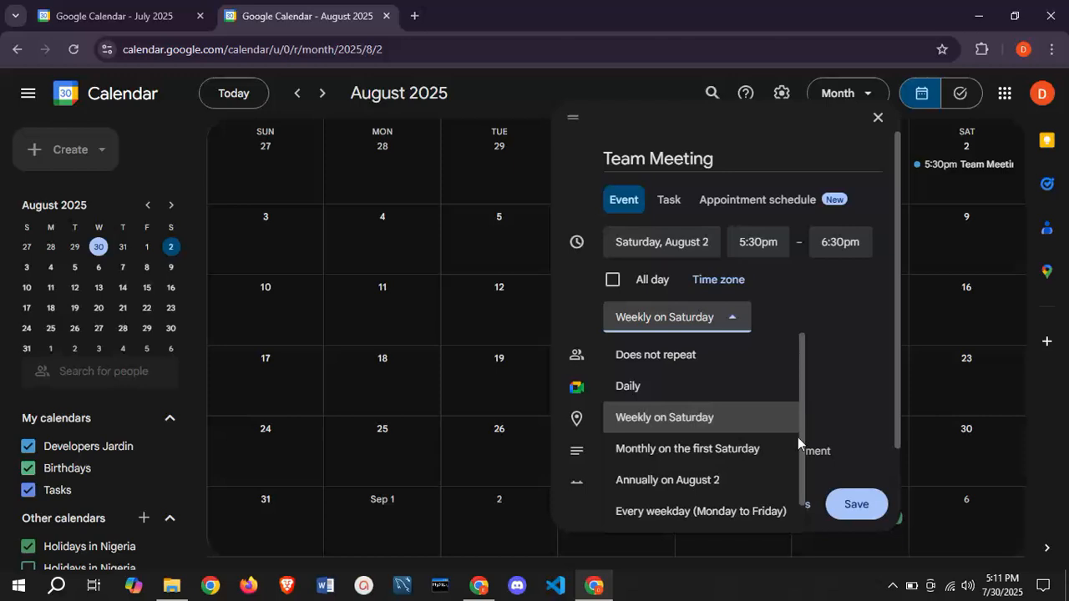
{"action": "left_click", "coordinate": [754, 458]}
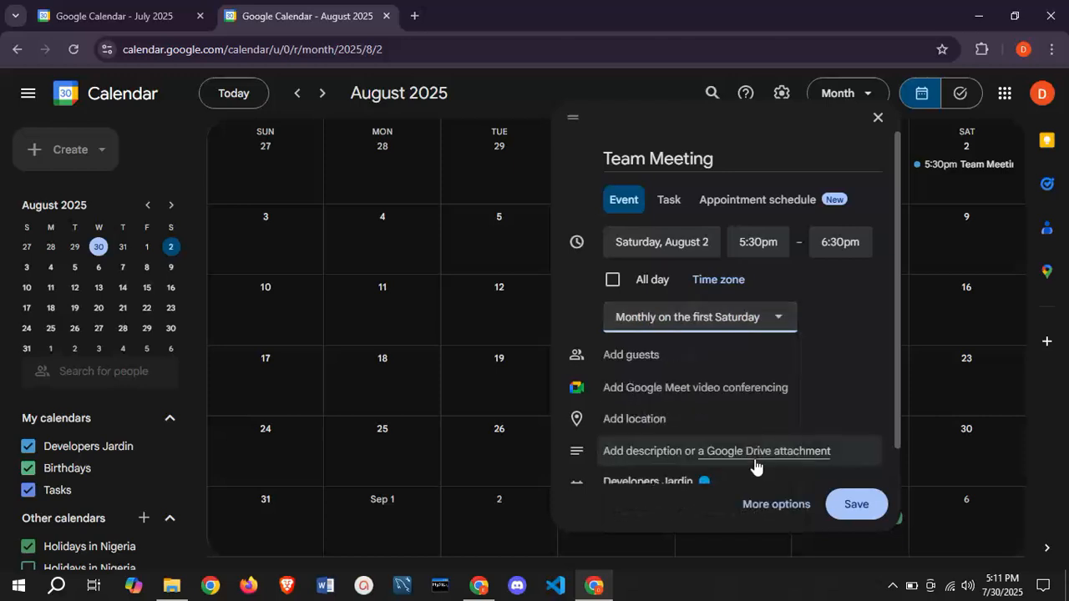
View the event's custom recurrence settings, including the monthly pattern choices, and close them without applying anything
{"action": "left_click", "coordinate": [752, 338]}
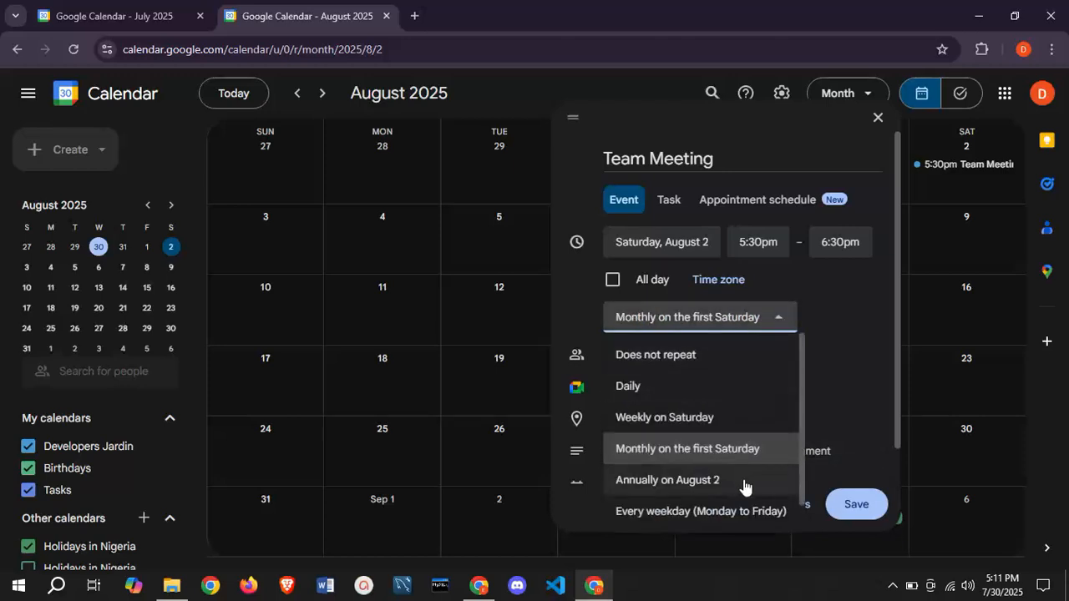
{"action": "scroll", "coordinate": [800, 494], "scroll_direction": "down", "scroll_amount": 1}
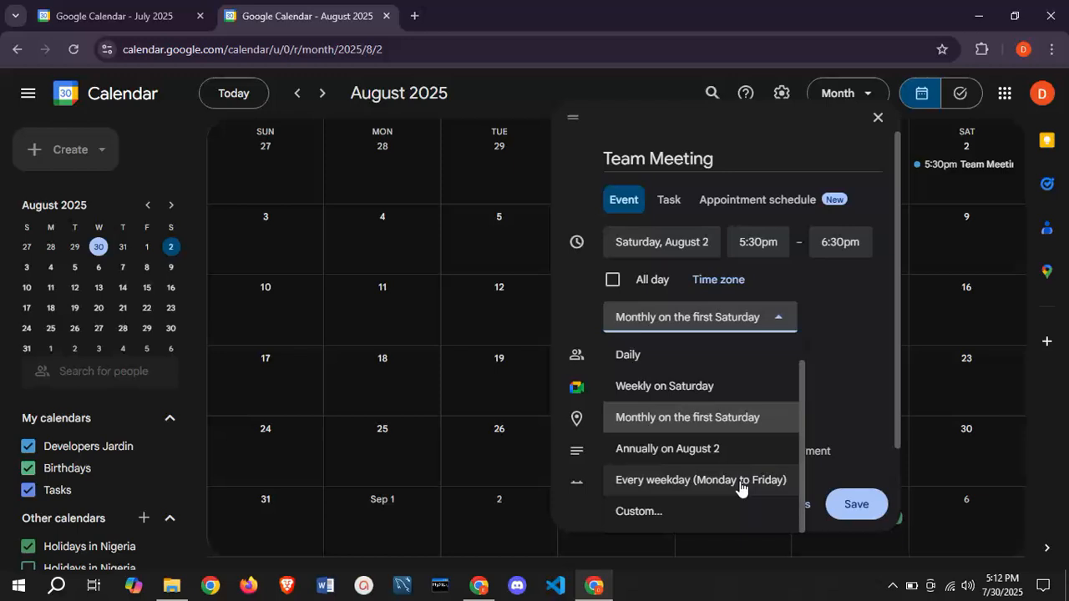
{"action": "left_click", "coordinate": [673, 517]}
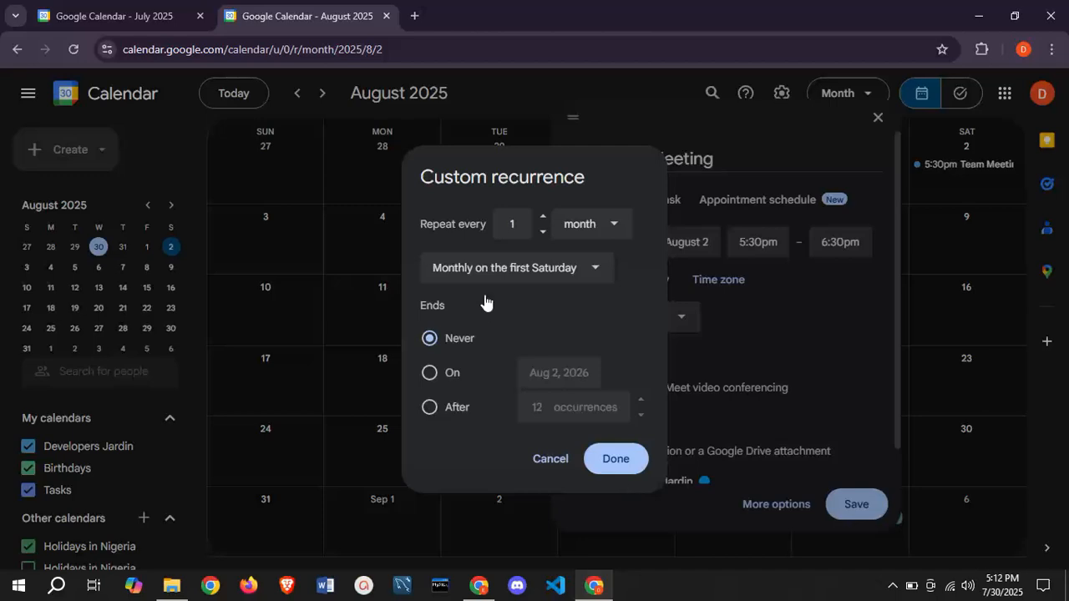
{"action": "left_click", "coordinate": [506, 268]}
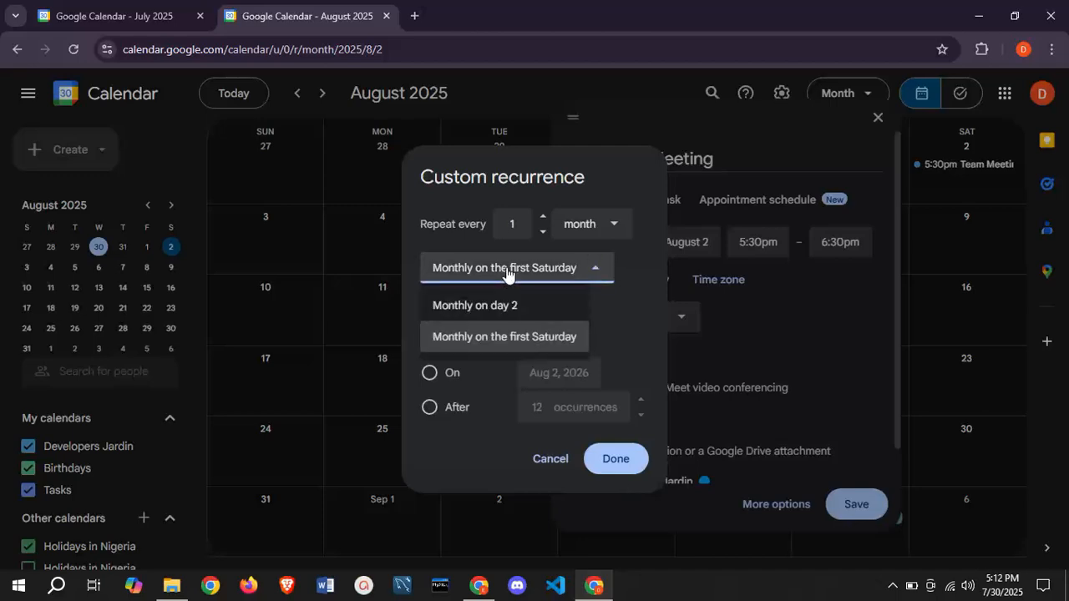
{"action": "left_click", "coordinate": [554, 462]}
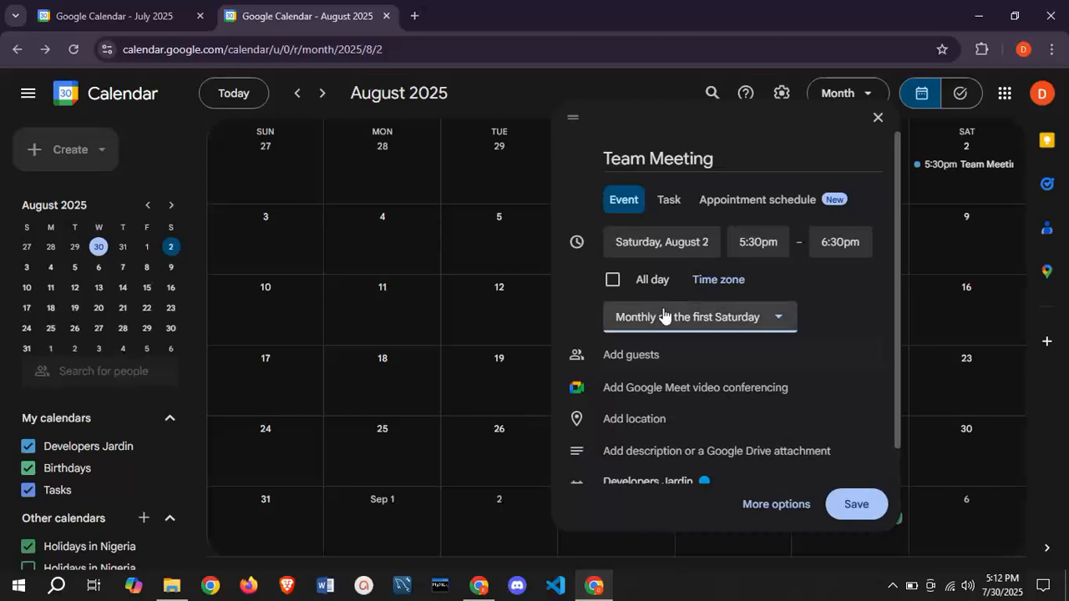
Set the Team Meeting event to repeat weekly on Saturday
{"action": "left_click", "coordinate": [663, 315]}
{"action": "left_click", "coordinate": [658, 383]}
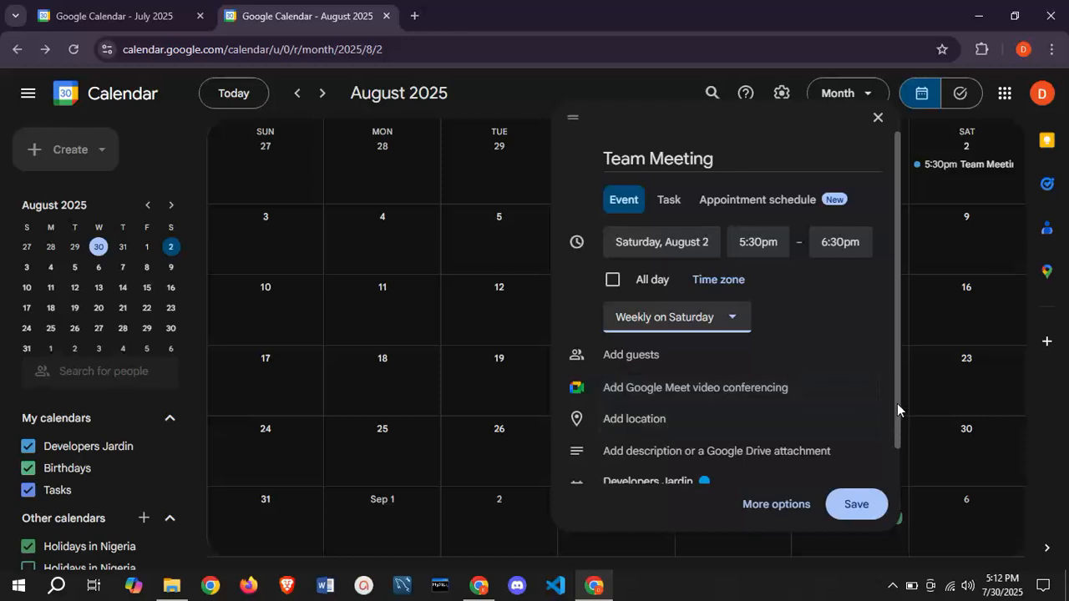
{"action": "left_click_drag", "start_coordinate": [897, 403], "coordinate": [901, 464]}
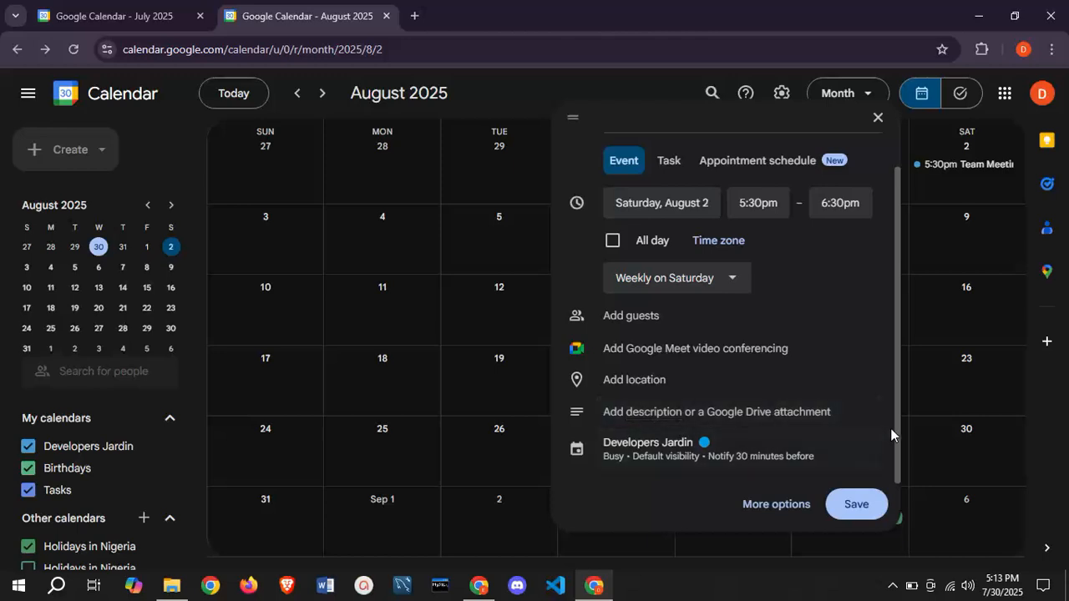
{"action": "left_click_drag", "start_coordinate": [896, 415], "coordinate": [898, 328]}
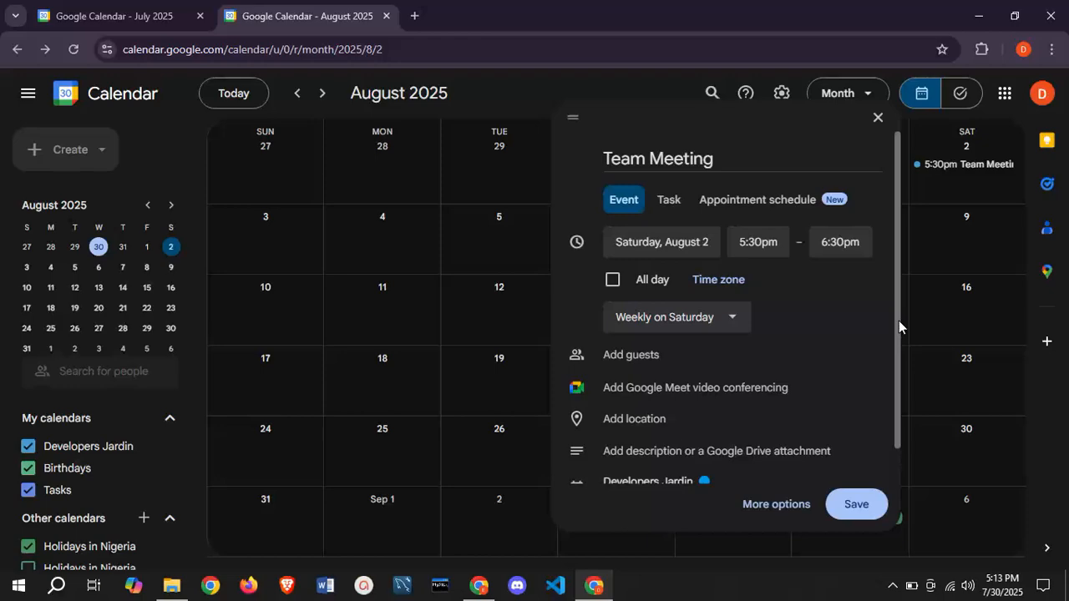
Open the full editing page for the Team Meeting event and review its title, date and time fields
{"action": "left_click", "coordinate": [791, 509]}
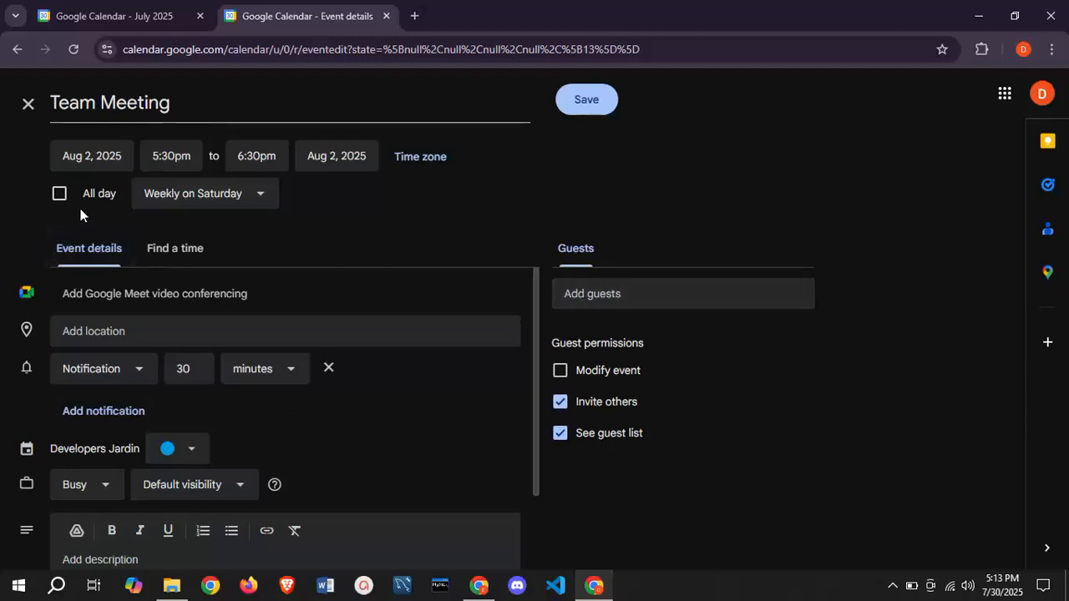
{"action": "left_click", "coordinate": [106, 102]}
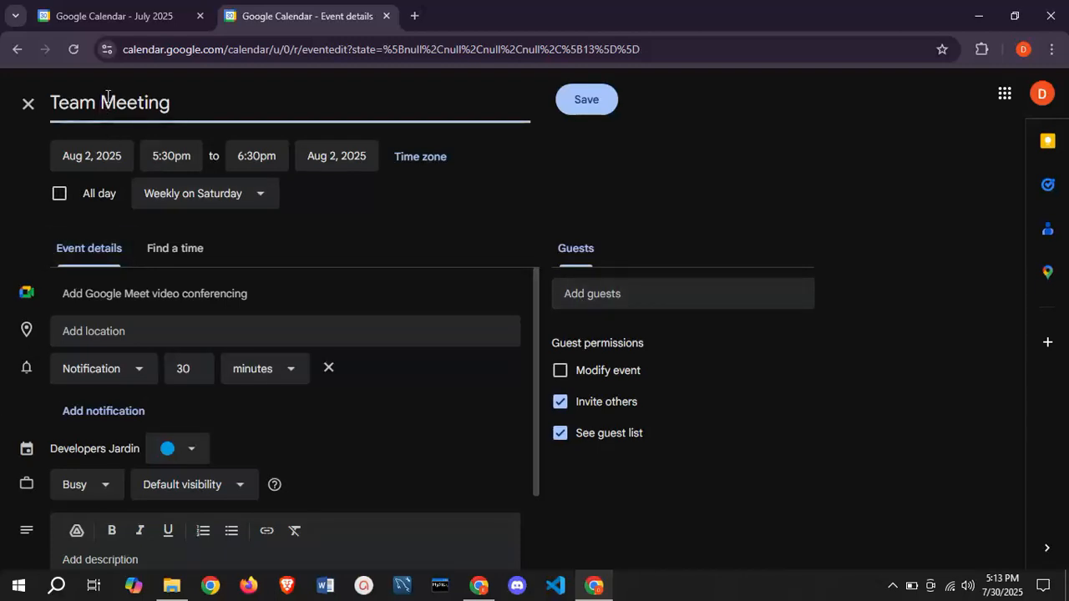
{"action": "left_click", "coordinate": [100, 152]}
{"action": "left_click", "coordinate": [147, 153]}
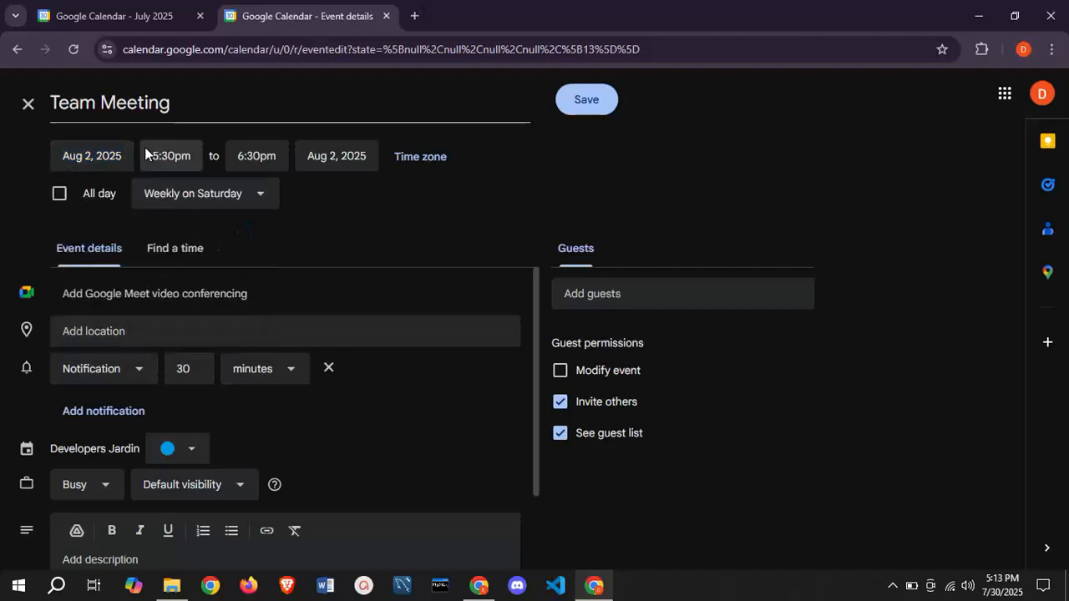
{"action": "left_click", "coordinate": [350, 206]}
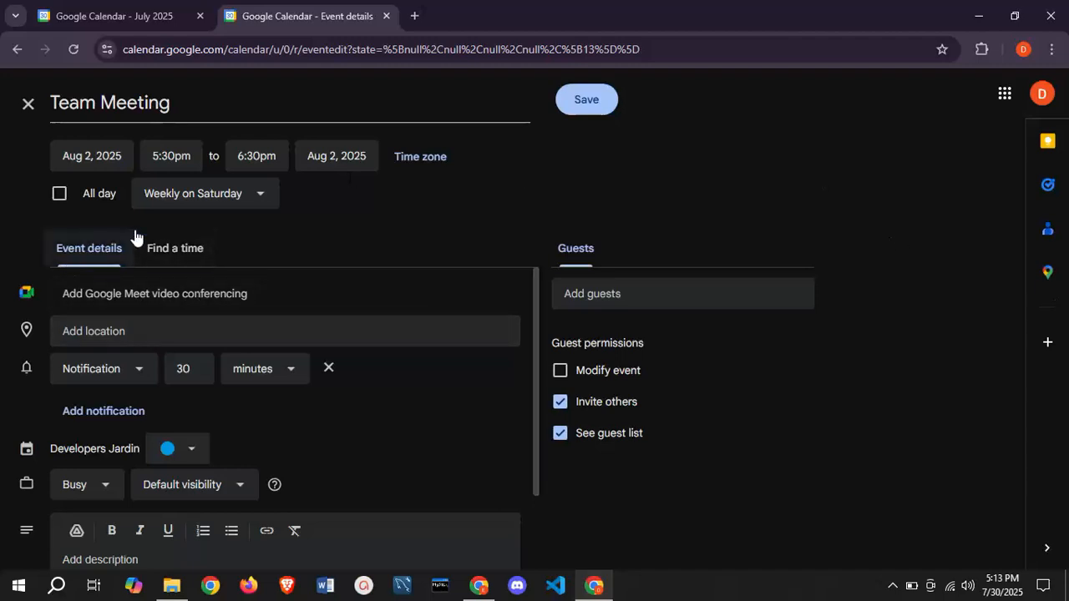
View the Find a time schedule, return to the event details, and examine the reminder types, keeping Notification
{"action": "left_click", "coordinate": [171, 267]}
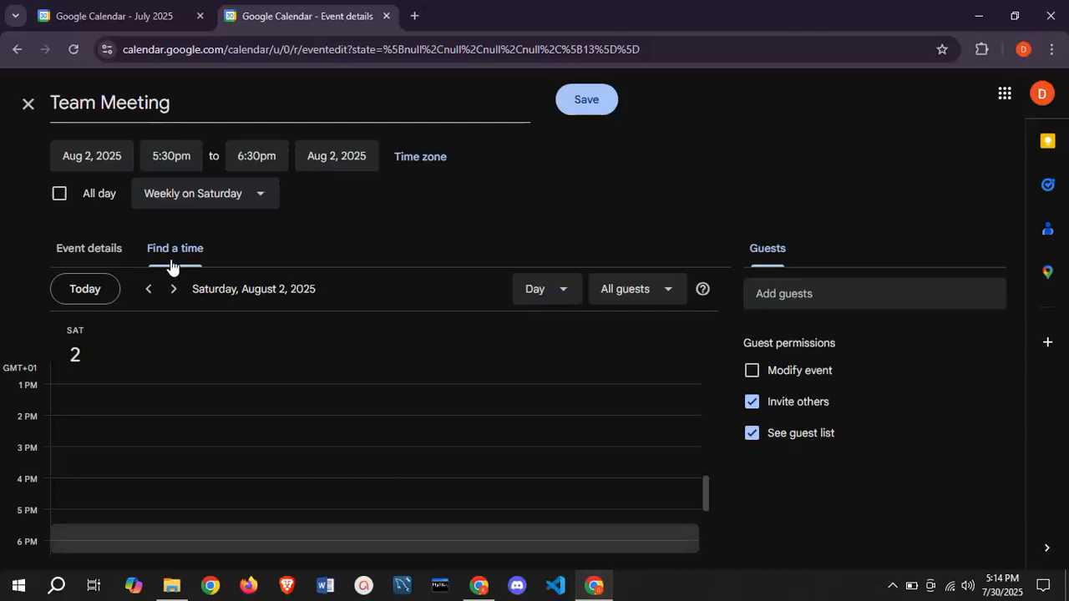
{"action": "left_click", "coordinate": [72, 251]}
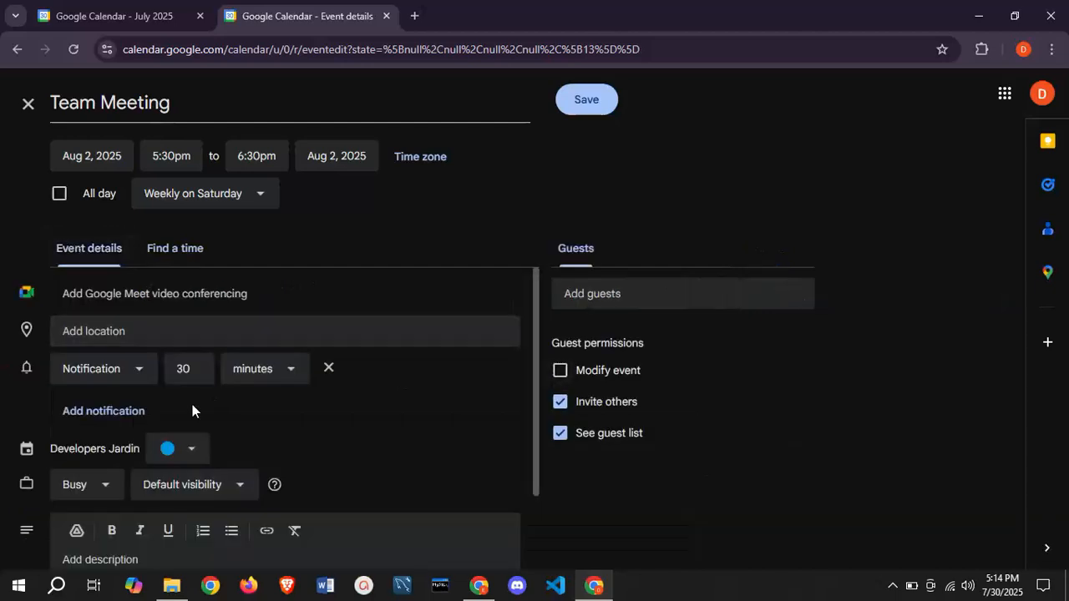
{"action": "left_click", "coordinate": [140, 374]}
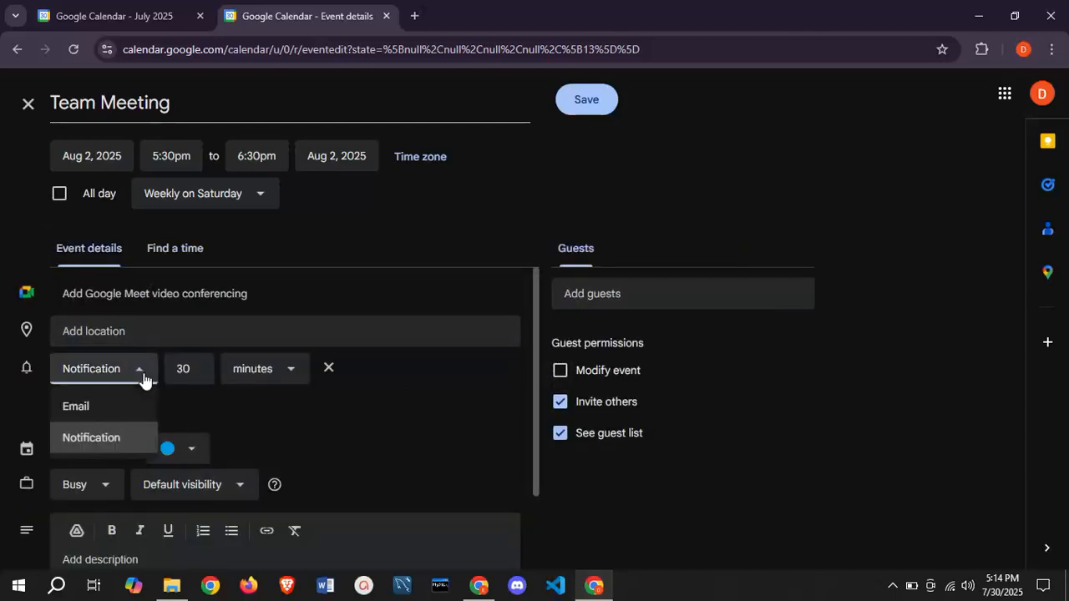
{"action": "left_click", "coordinate": [115, 441]}
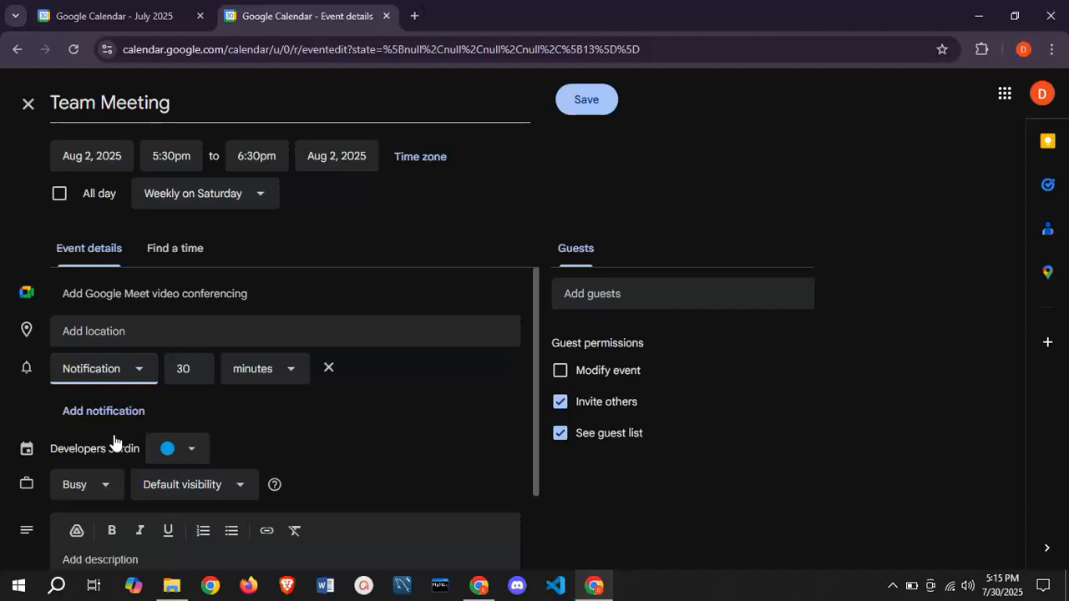
{"action": "left_click", "coordinate": [119, 379]}
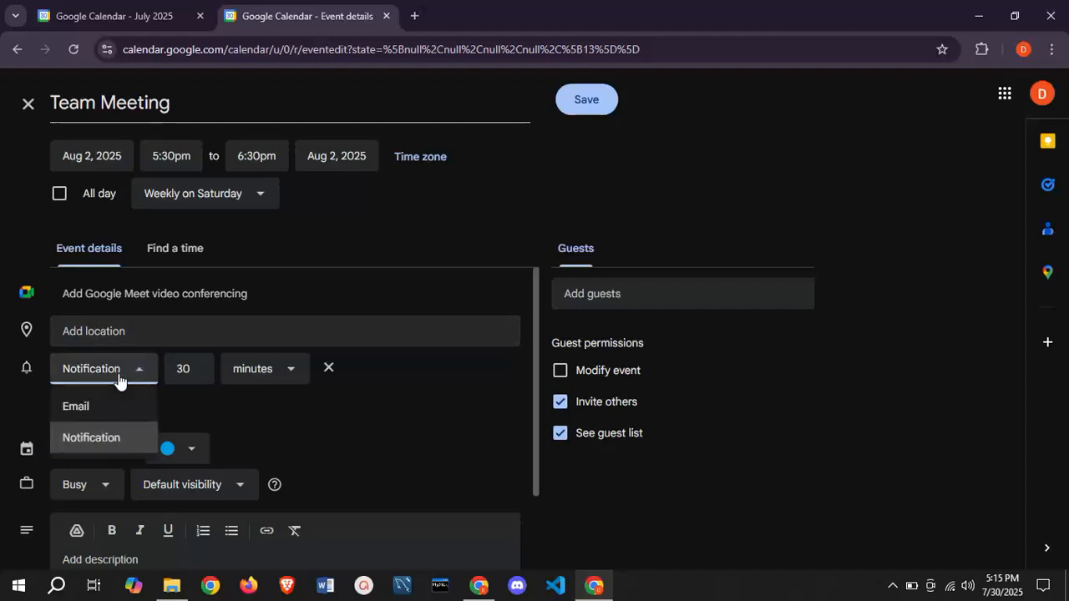
{"action": "left_click", "coordinate": [120, 379]}
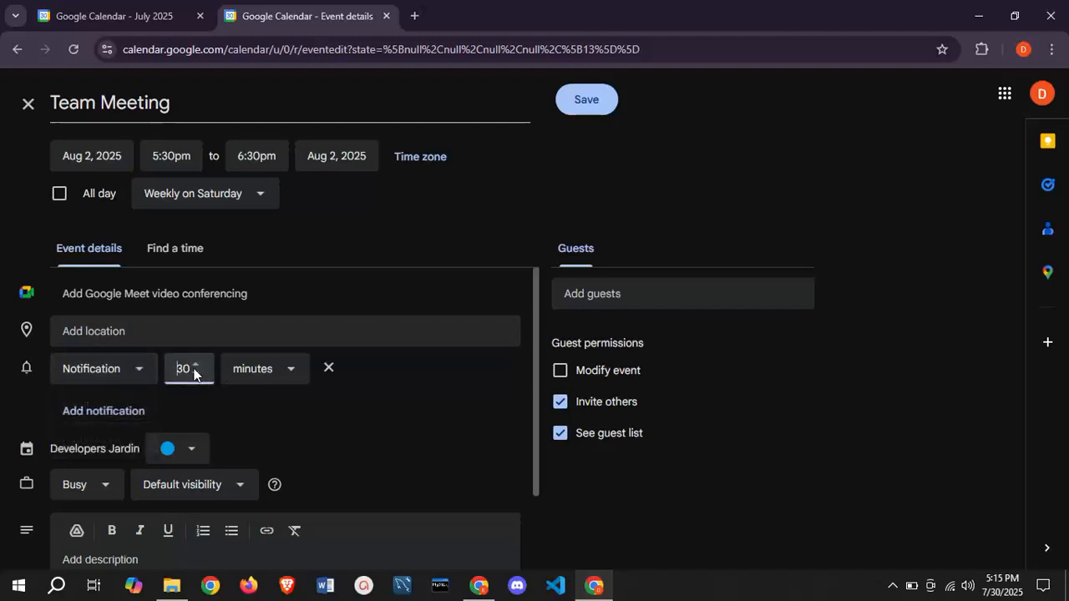
Set the event's notification lead time to 15 minutes
{"action": "left_click", "coordinate": [194, 366]}
{"action": "left_click_drag", "start_coordinate": [188, 369], "coordinate": [160, 373]}
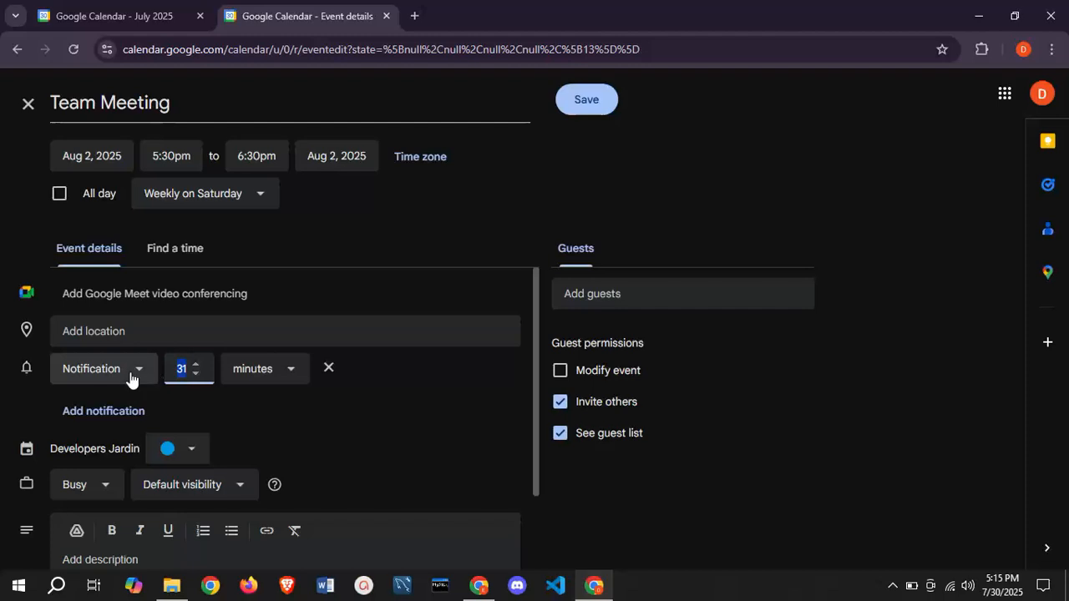
{"action": "type", "text": "15"}
{"action": "left_click", "coordinate": [293, 399]}
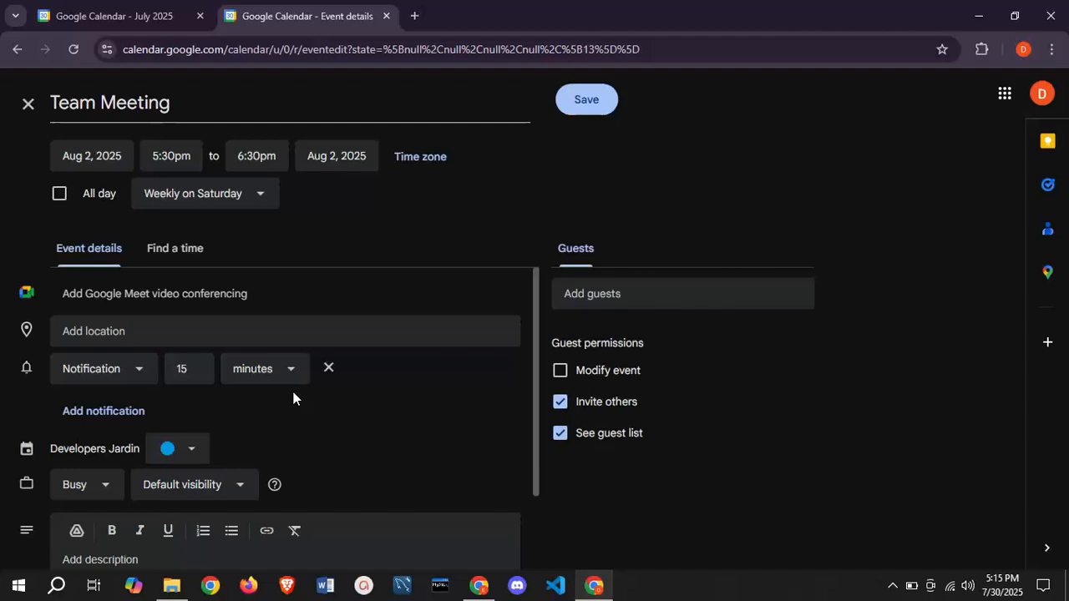
Try Email as the event's reminder type and return it to Notification
{"action": "left_click", "coordinate": [129, 371]}
{"action": "left_click", "coordinate": [107, 406]}
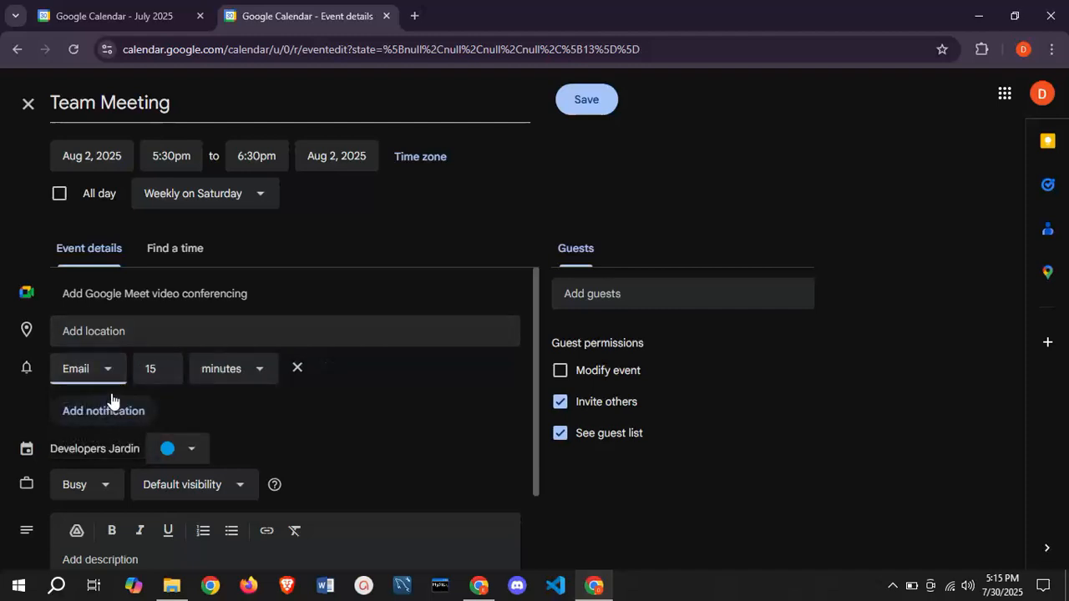
{"action": "left_click", "coordinate": [182, 408]}
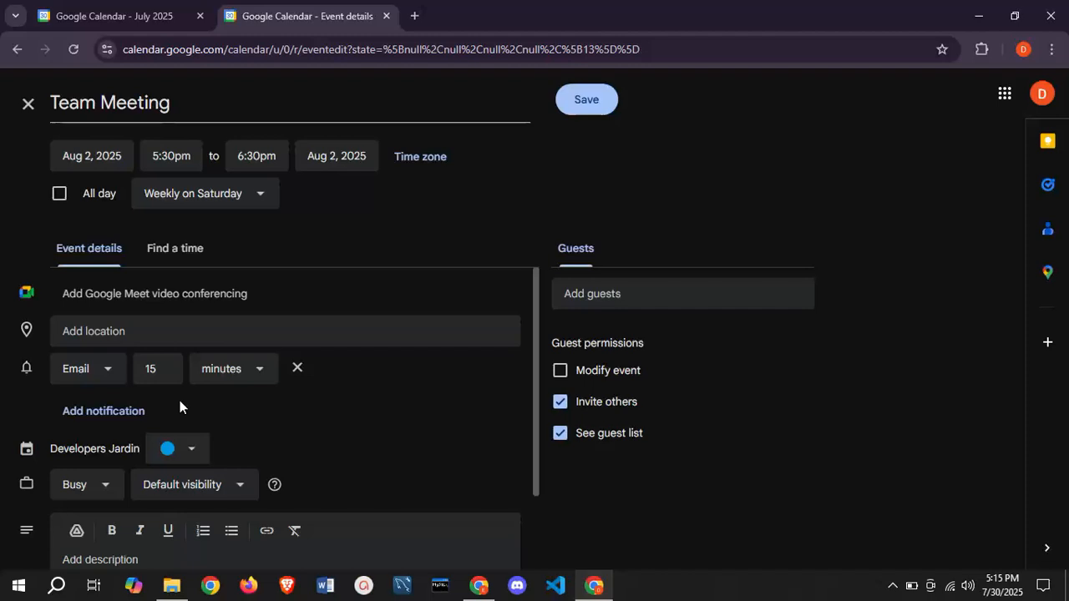
{"action": "left_click", "coordinate": [101, 384]}
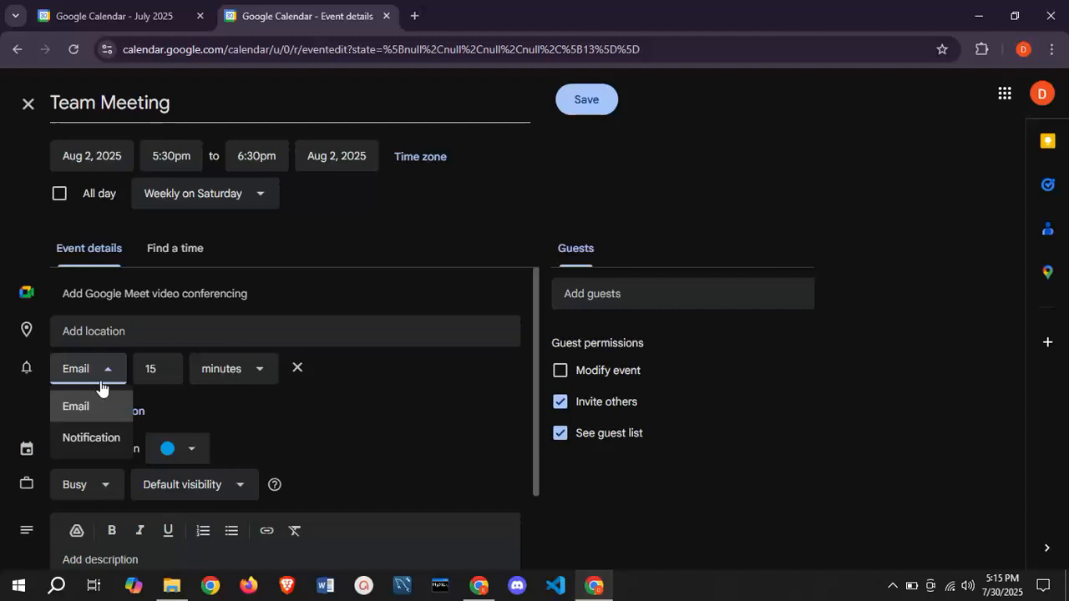
{"action": "left_click", "coordinate": [93, 438]}
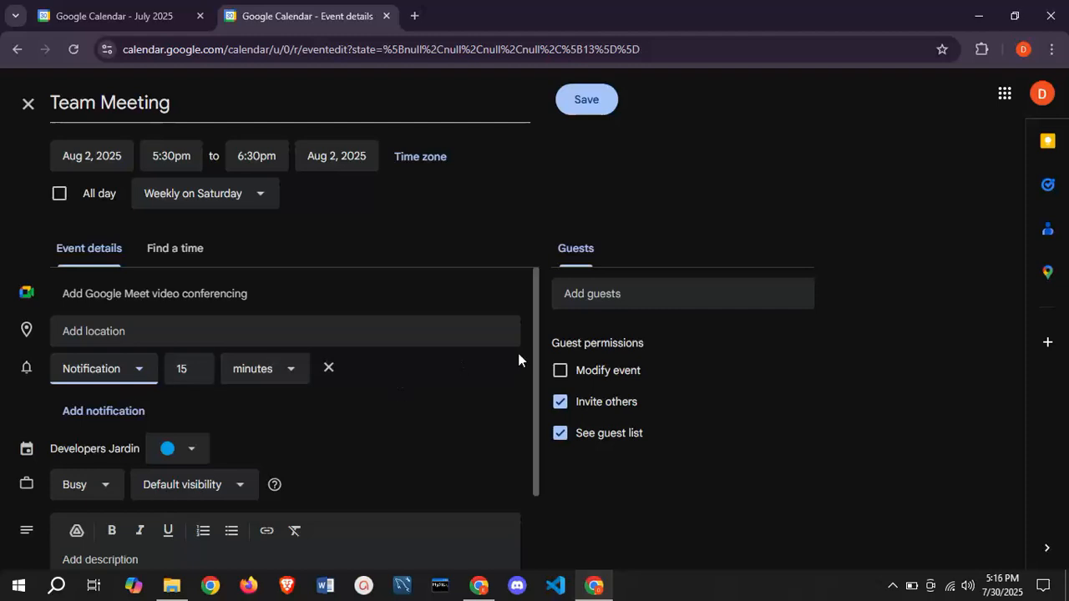
Examine the event color palette, view the color-coded events in the other calendar window's week view, and return to the Team Meeting event
{"action": "left_click_drag", "start_coordinate": [536, 366], "coordinate": [539, 453]}
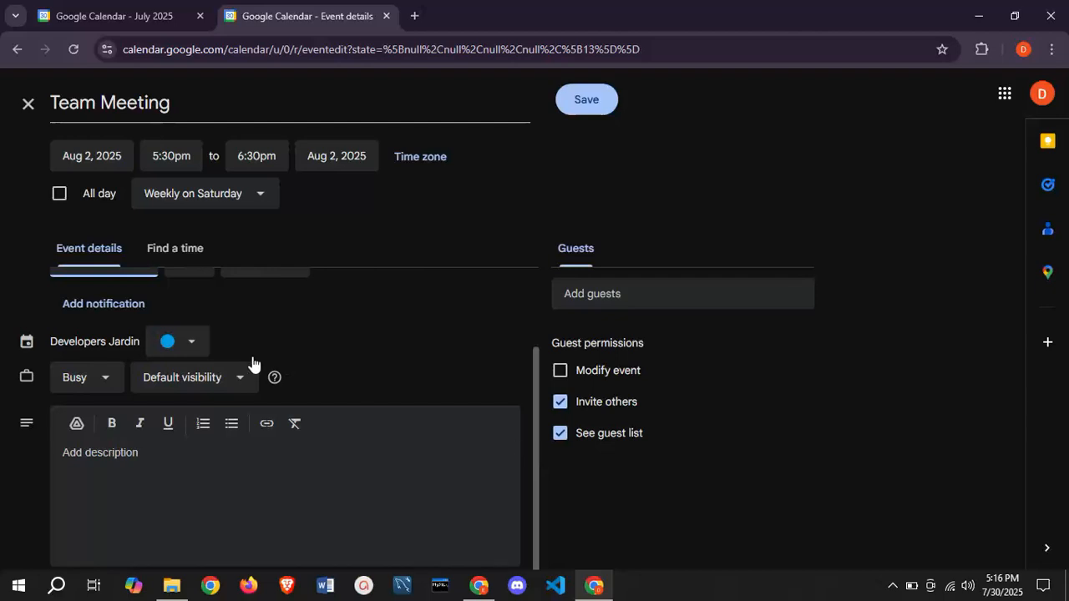
{"action": "left_click", "coordinate": [196, 348]}
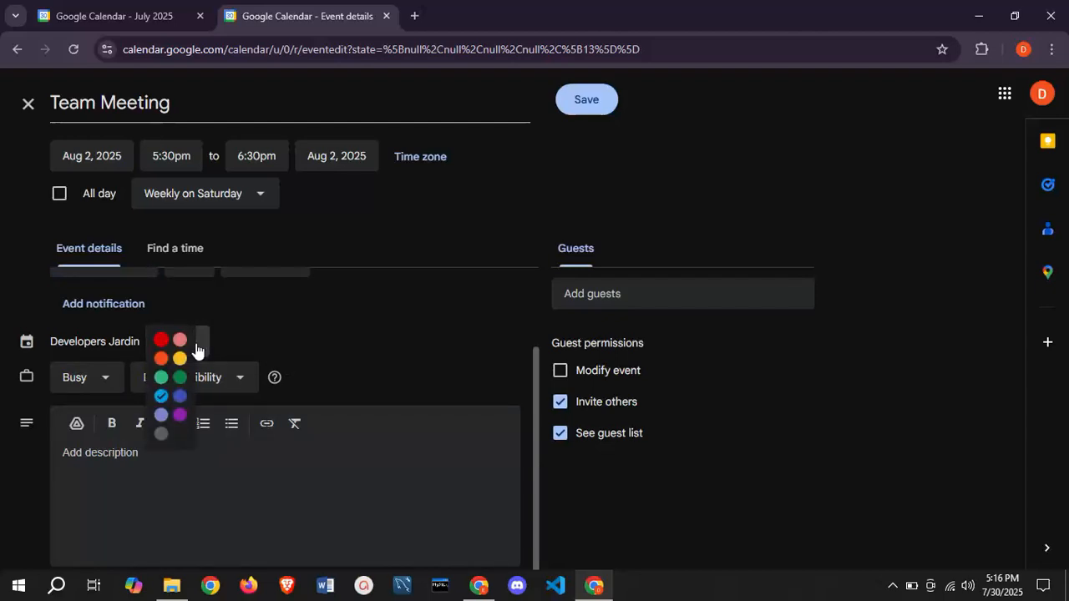
{"action": "mouse_move", "coordinate": [589, 596]}
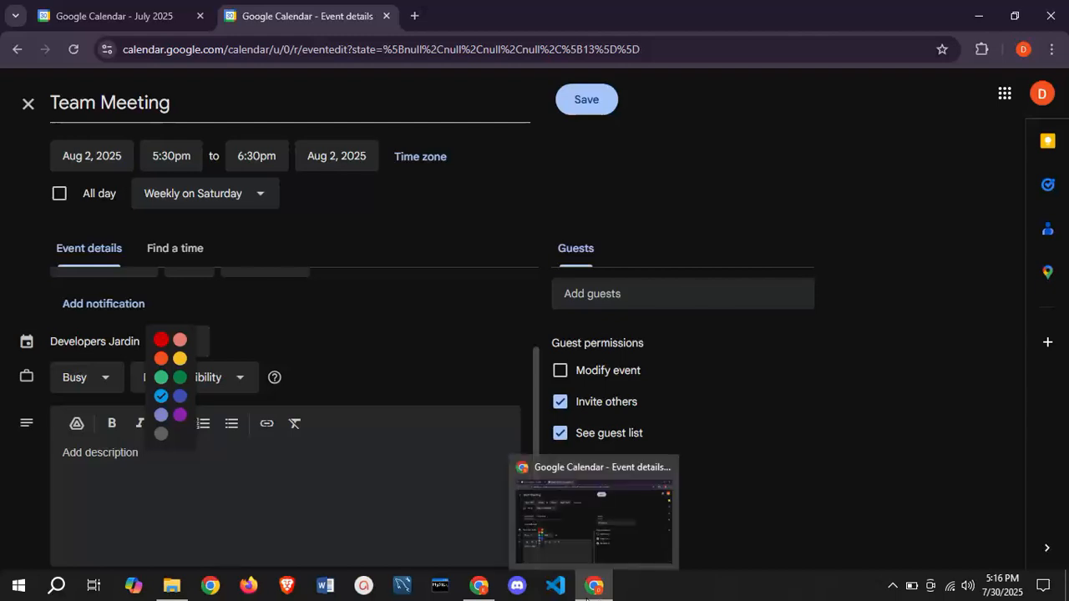
{"action": "left_click", "coordinate": [478, 586]}
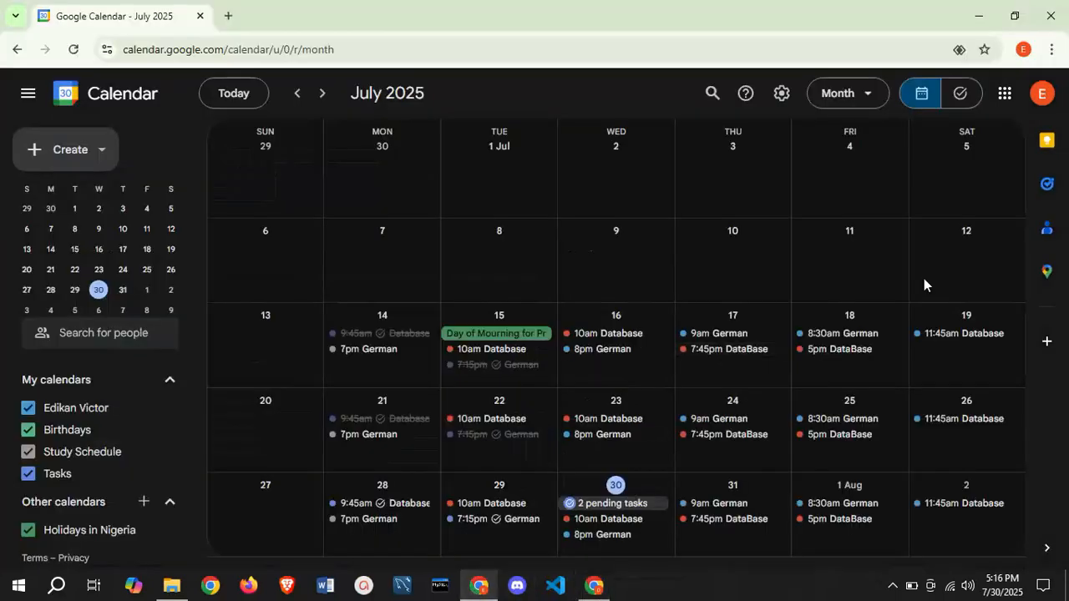
{"action": "left_click", "coordinate": [861, 98]}
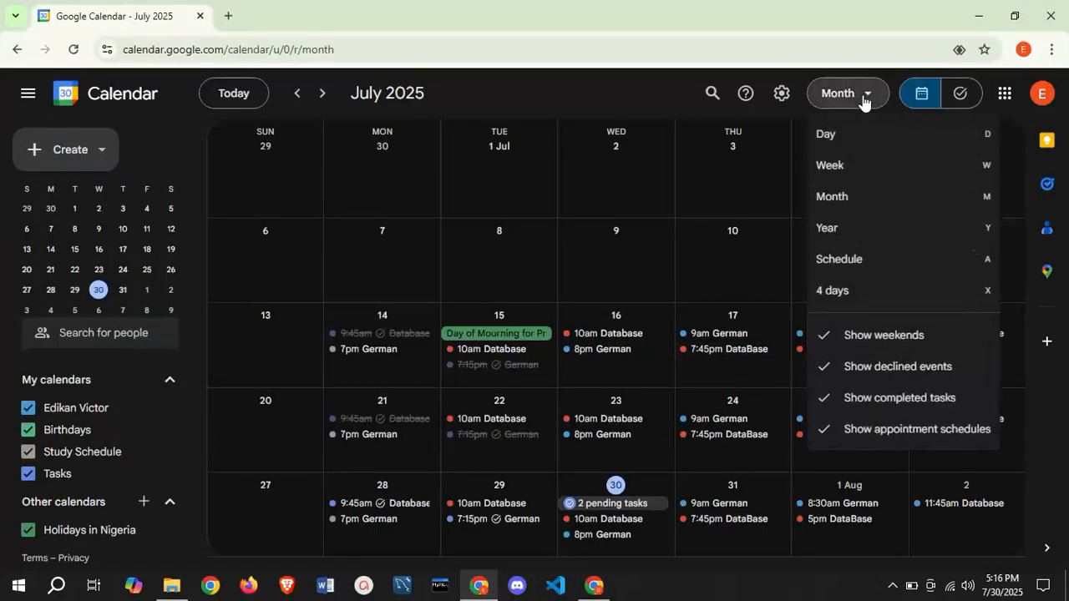
{"action": "left_click", "coordinate": [838, 166]}
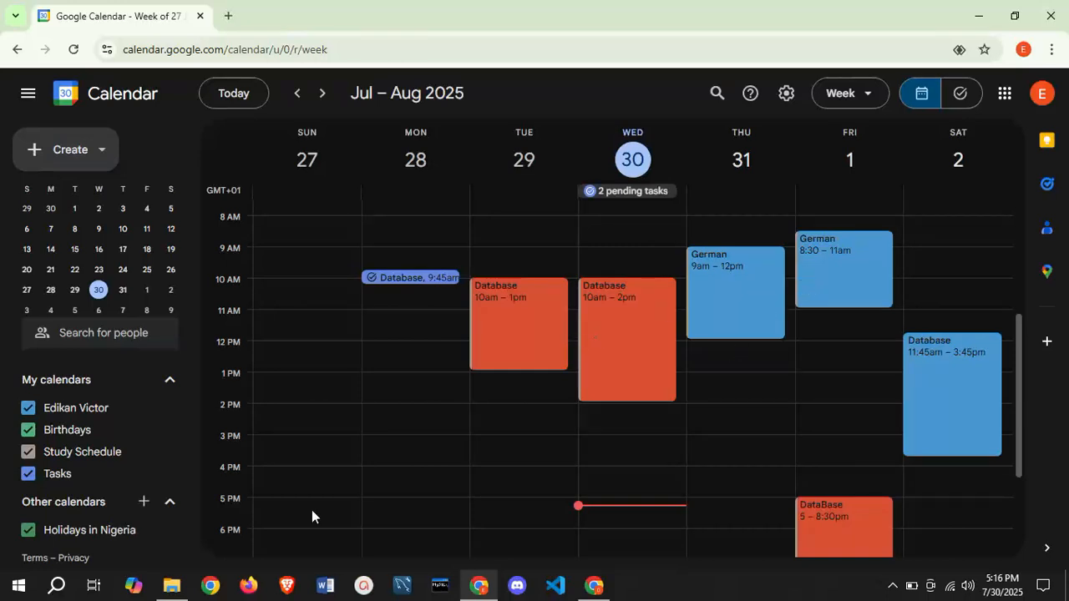
{"action": "left_click", "coordinate": [594, 585]}
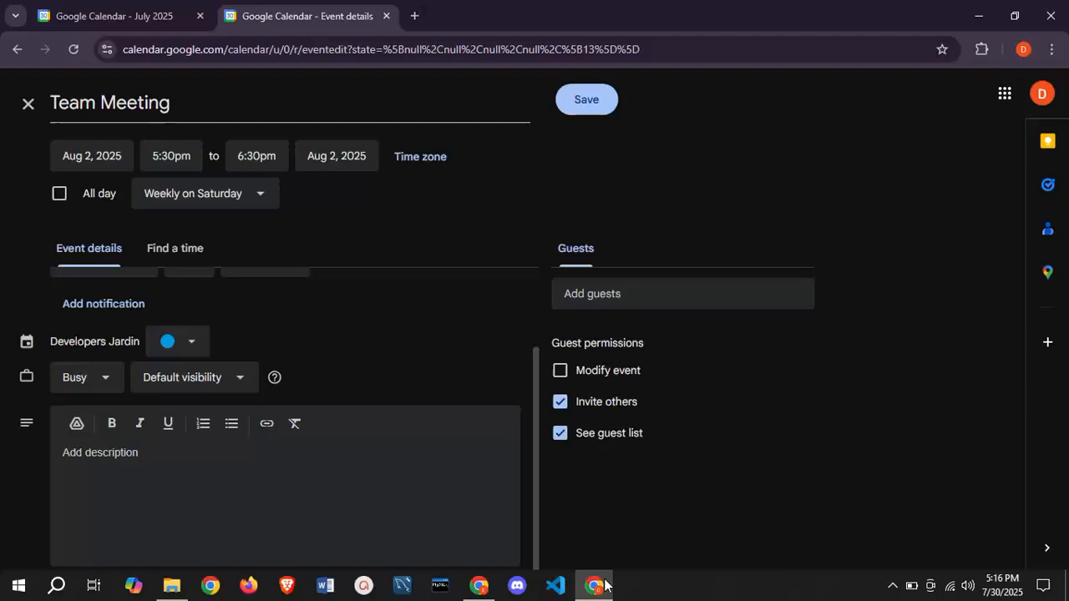
Try yellow as the Team Meeting event's color, then set the color to red
{"action": "left_click", "coordinate": [191, 347]}
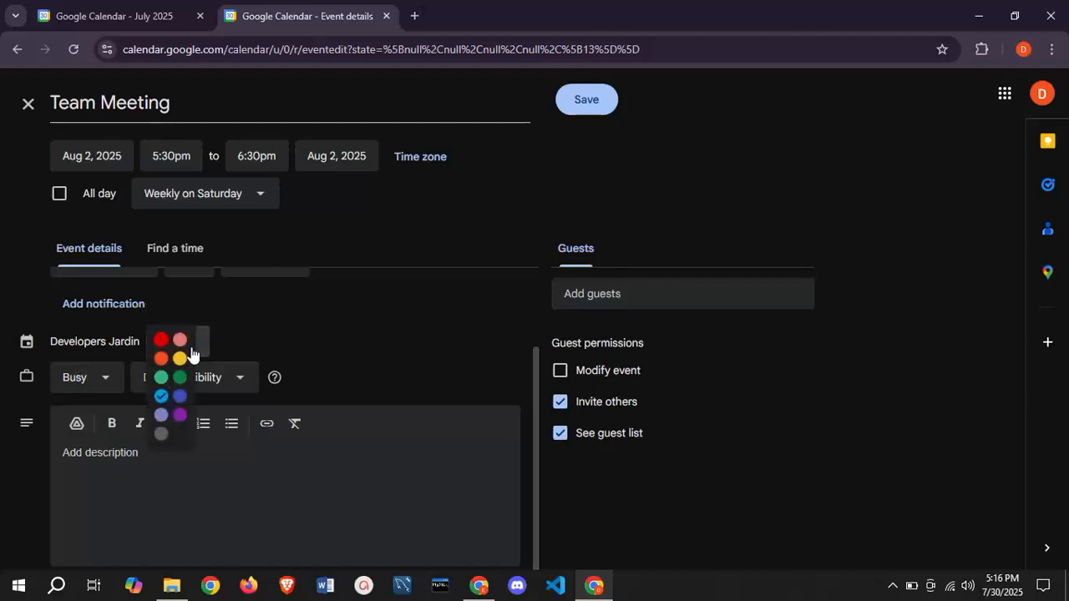
{"action": "left_click", "coordinate": [179, 360]}
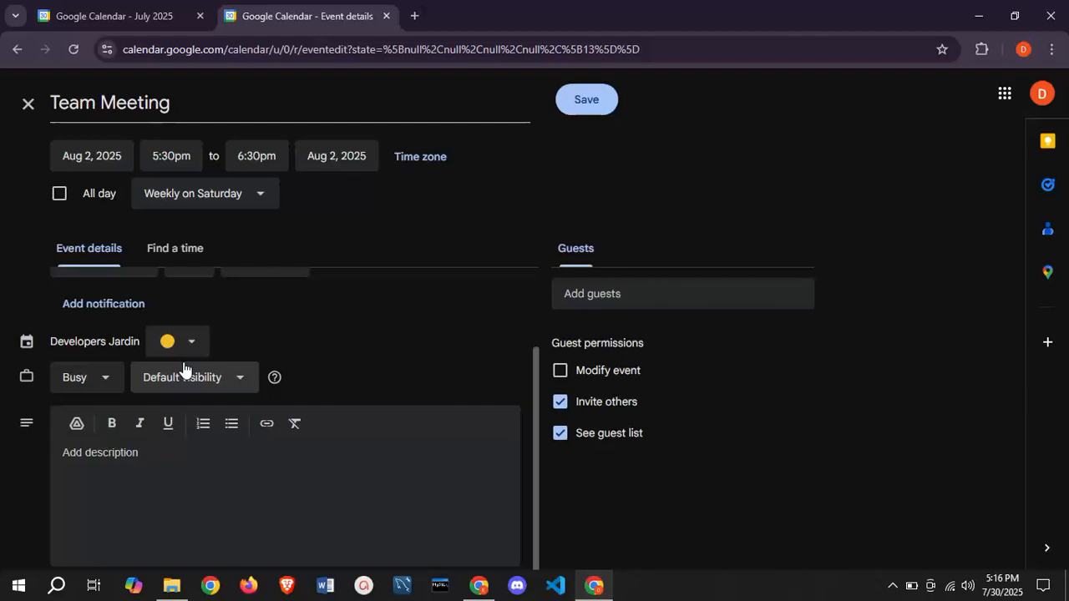
{"action": "left_click", "coordinate": [181, 353]}
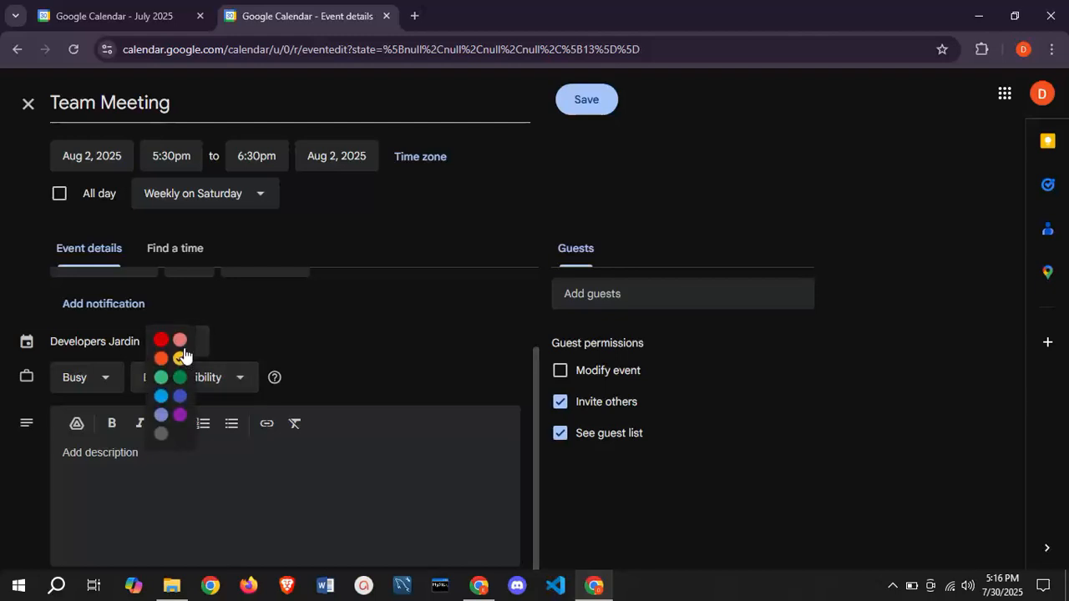
{"action": "left_click", "coordinate": [162, 340]}
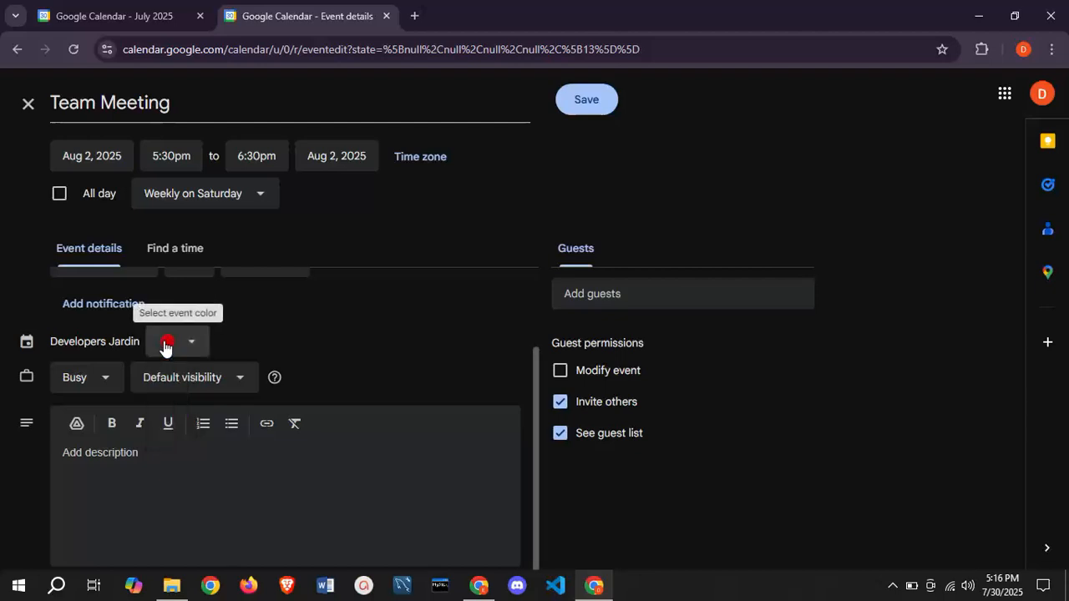
{"action": "left_click", "coordinate": [167, 348]}
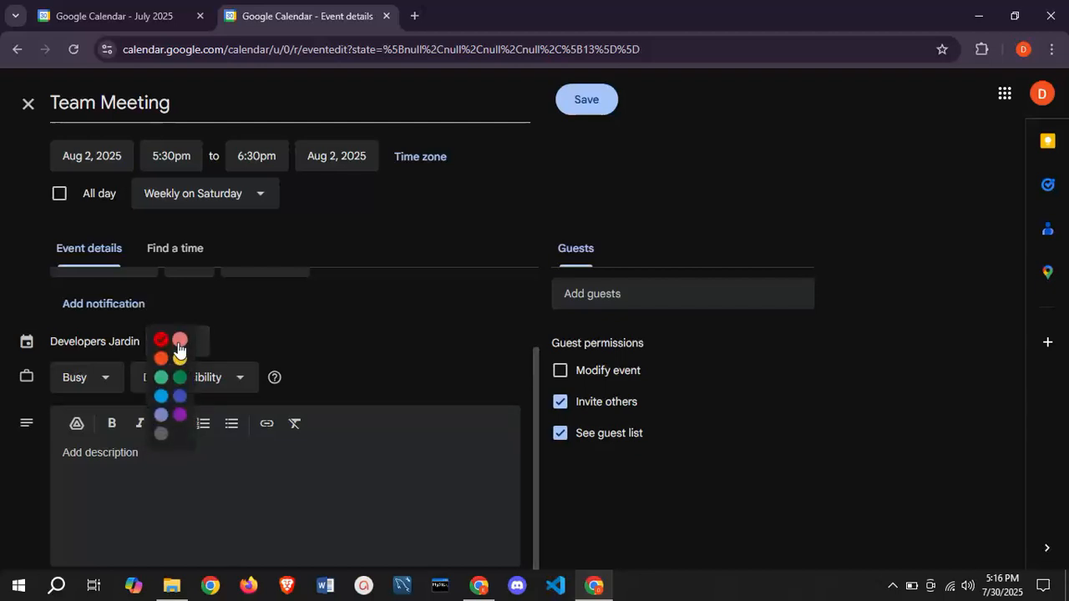
{"action": "left_click", "coordinate": [344, 246]}
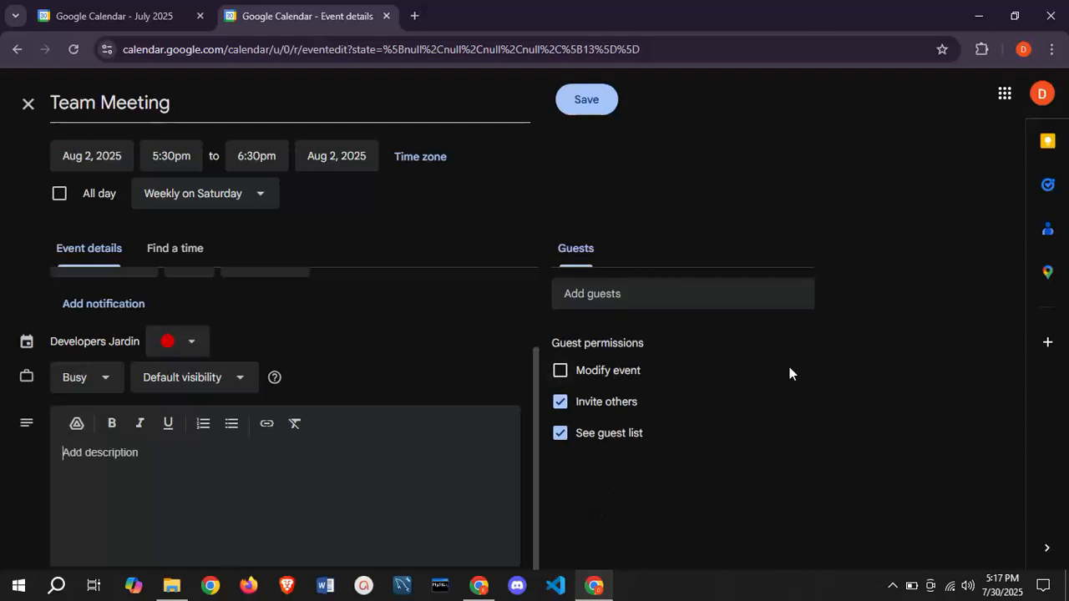
Keep the unsaved changes to the Team Meeting event and save it to the calendar
{"action": "left_click", "coordinate": [22, 122]}
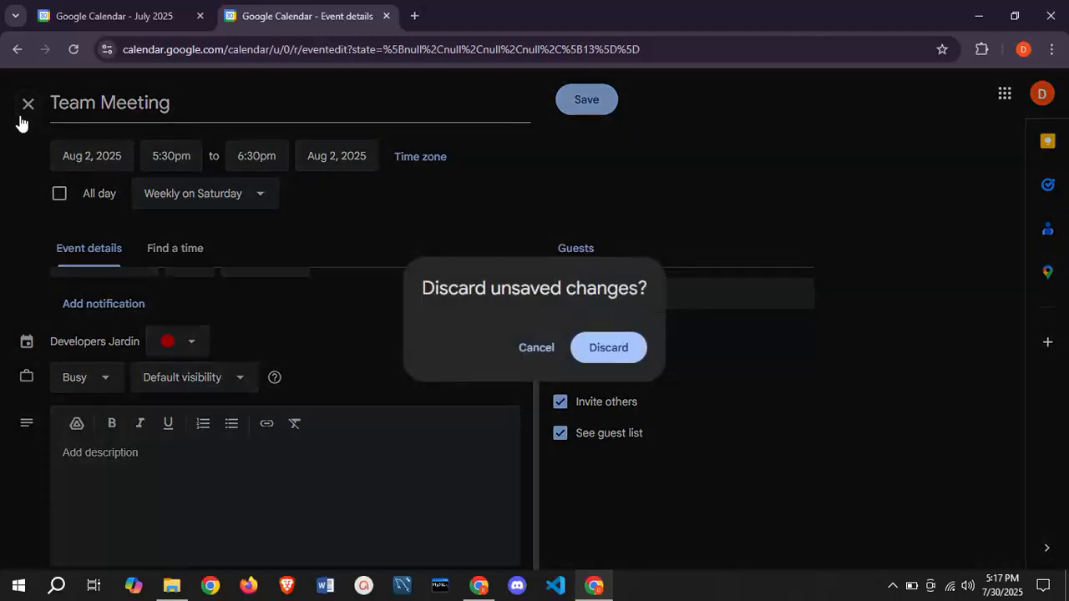
{"action": "left_click", "coordinate": [536, 348]}
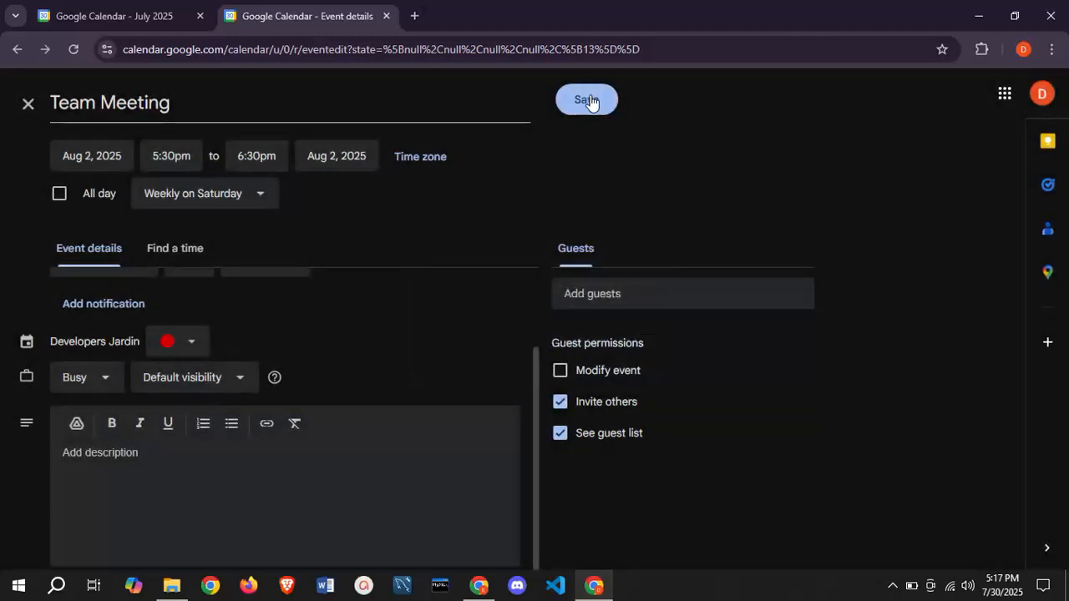
{"action": "left_click", "coordinate": [589, 101]}
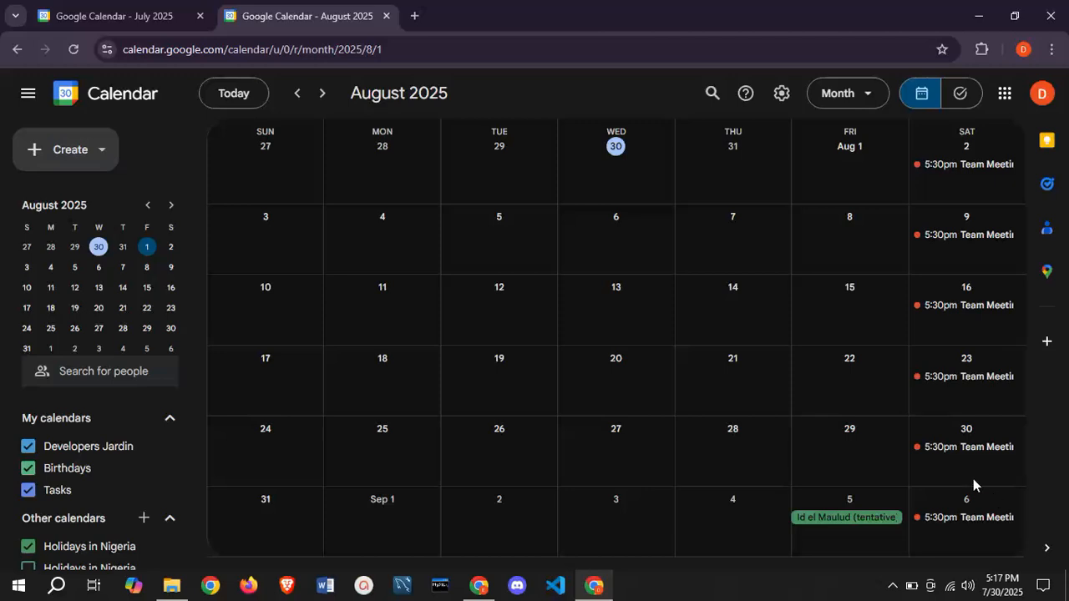
Start a new event in the August 2025 calendar
{"action": "left_click", "coordinate": [75, 165]}
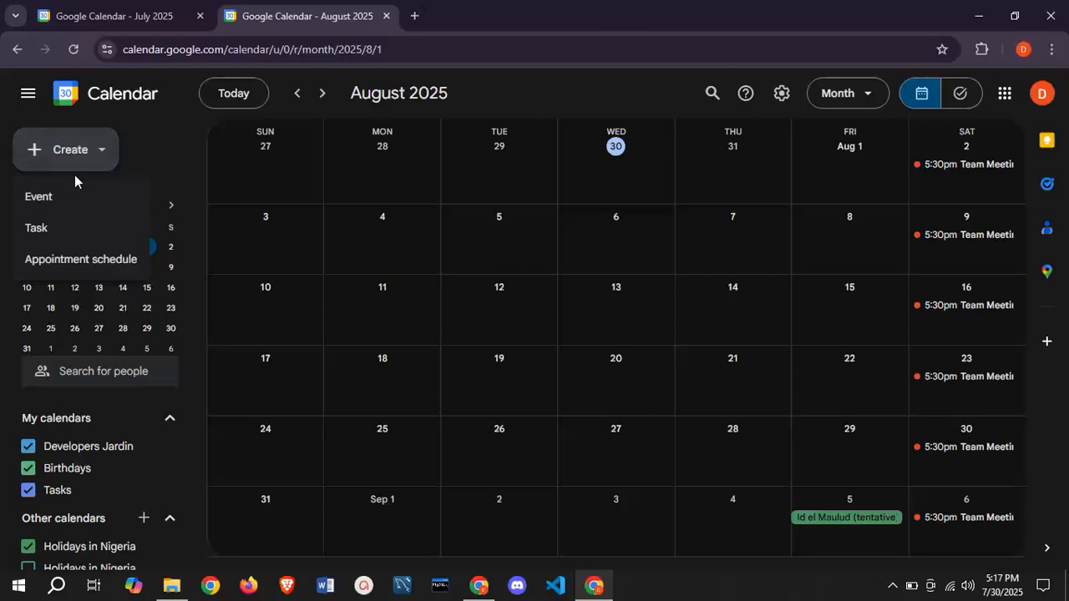
{"action": "left_click", "coordinate": [67, 200]}
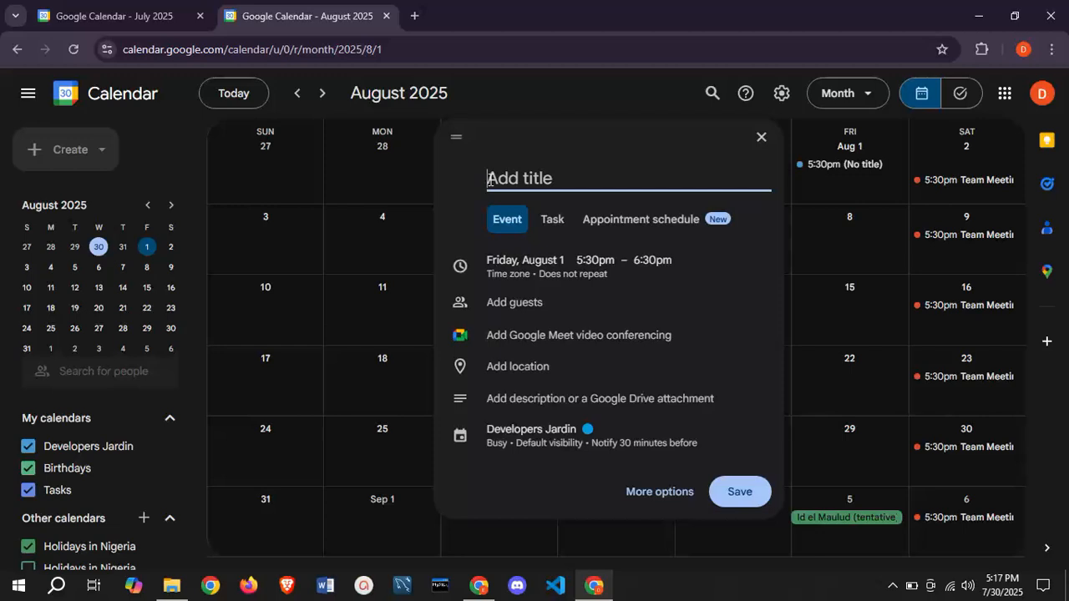
{"action": "type", "text": "Readin"}
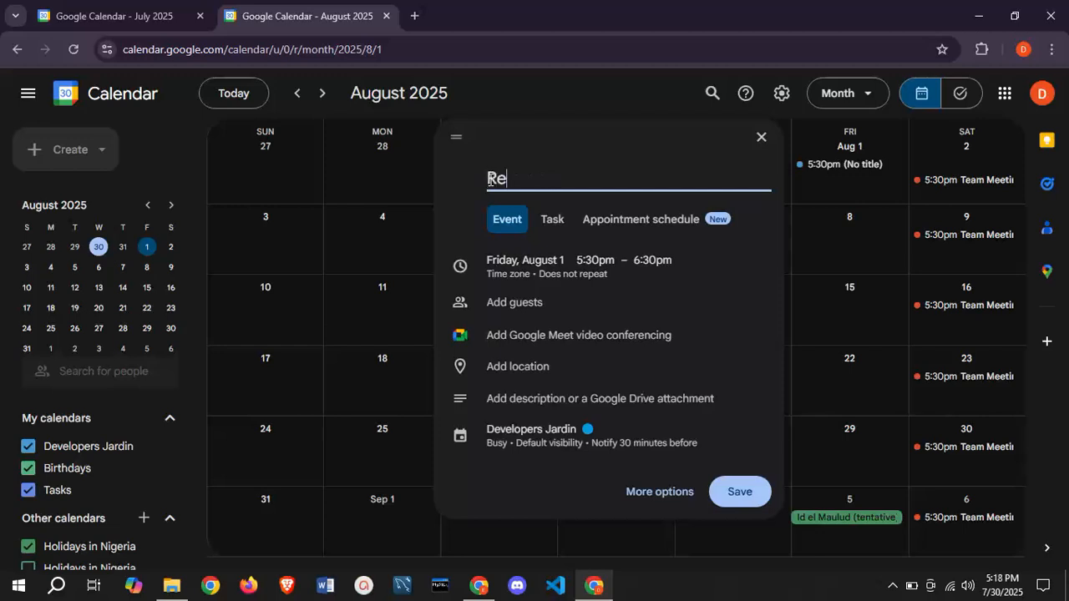
{"action": "key", "text": "BackSpace"}
{"action": "key", "text": "BackSpace"}
{"action": "key", "text": "BackSpace"}
{"action": "key", "text": "BackSpace"}
{"action": "key", "text": "BackSpace"}
{"action": "key", "text": "BackSpace"}
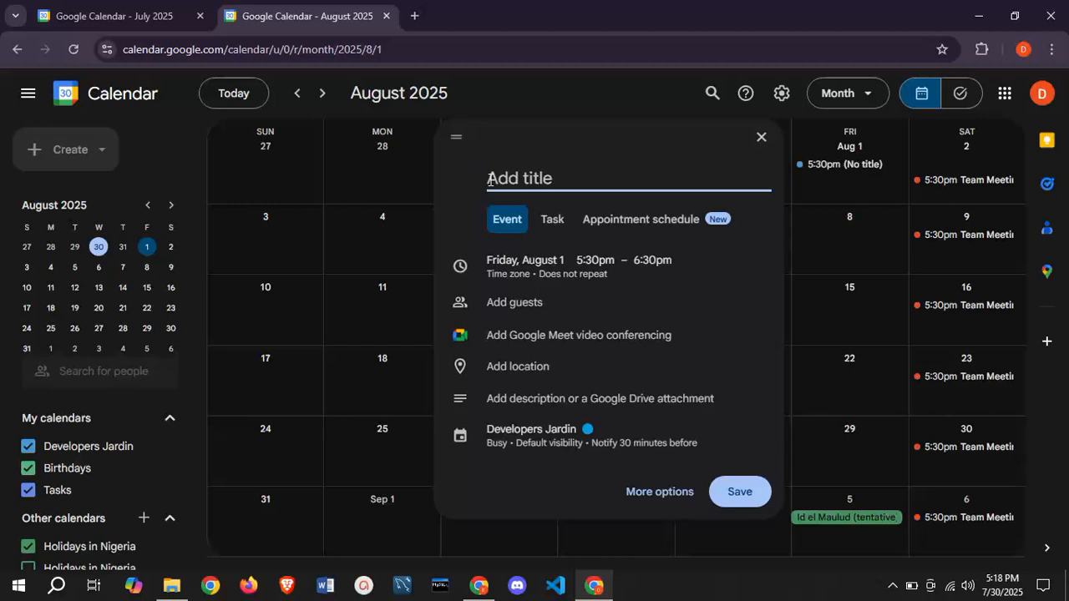
Title the new event Football Match and schedule it to repeat daily starting Monday, August 4
{"action": "type", "text": "Footbal"}
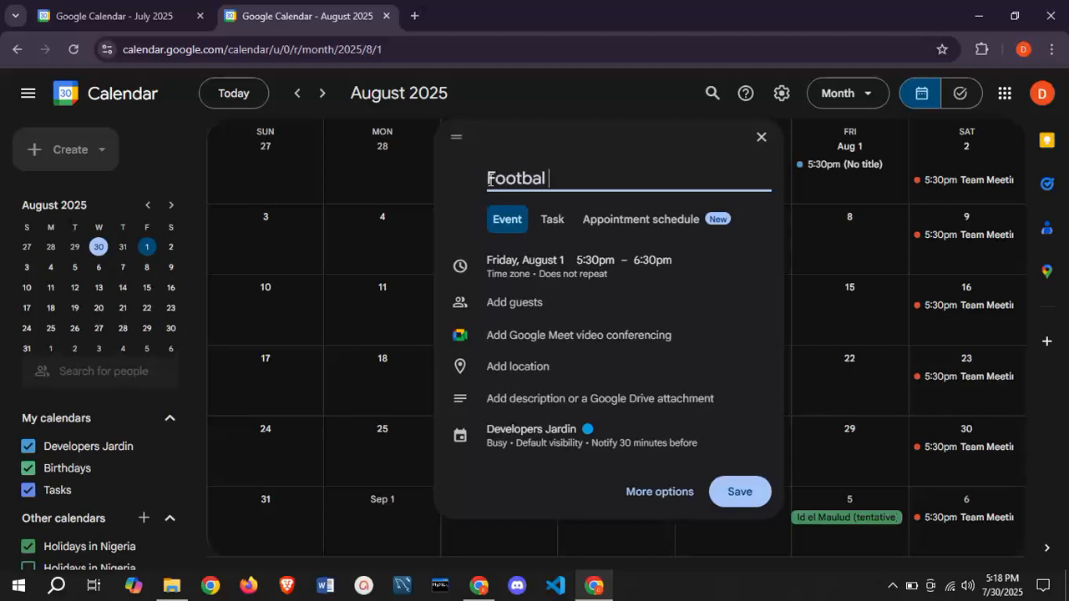
{"action": "type", "text": "l Match"}
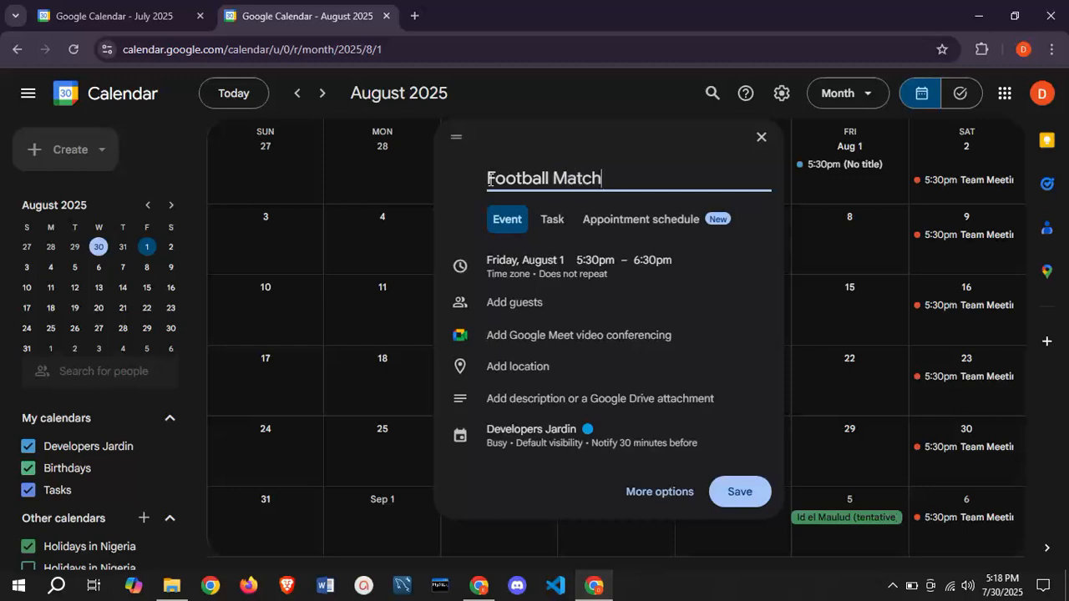
{"action": "left_click", "coordinate": [541, 264]}
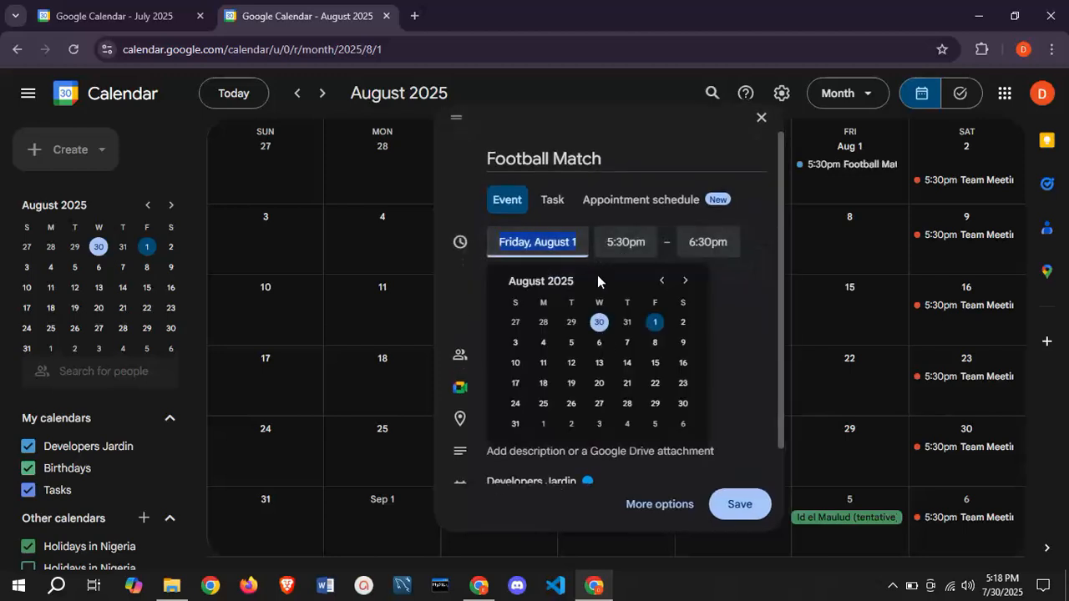
{"action": "left_click", "coordinate": [544, 344]}
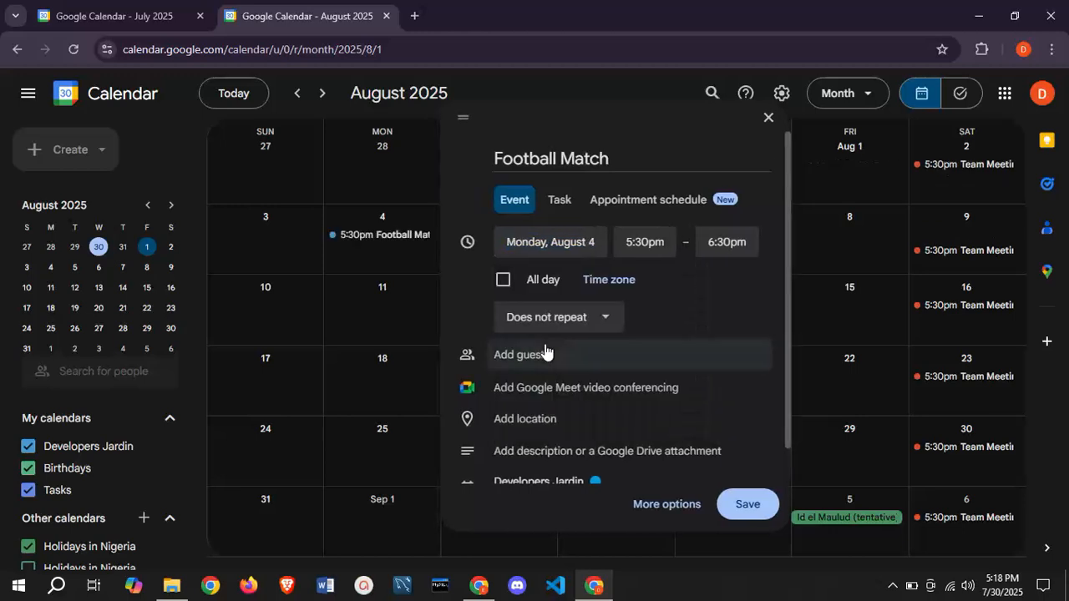
{"action": "left_click", "coordinate": [605, 319]}
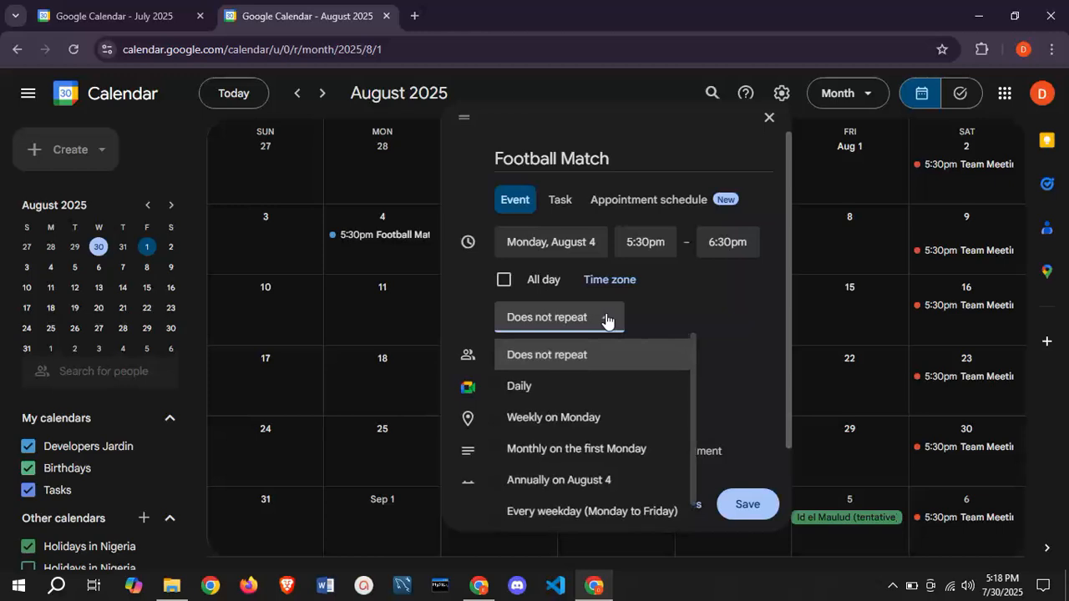
{"action": "left_click", "coordinate": [577, 387]}
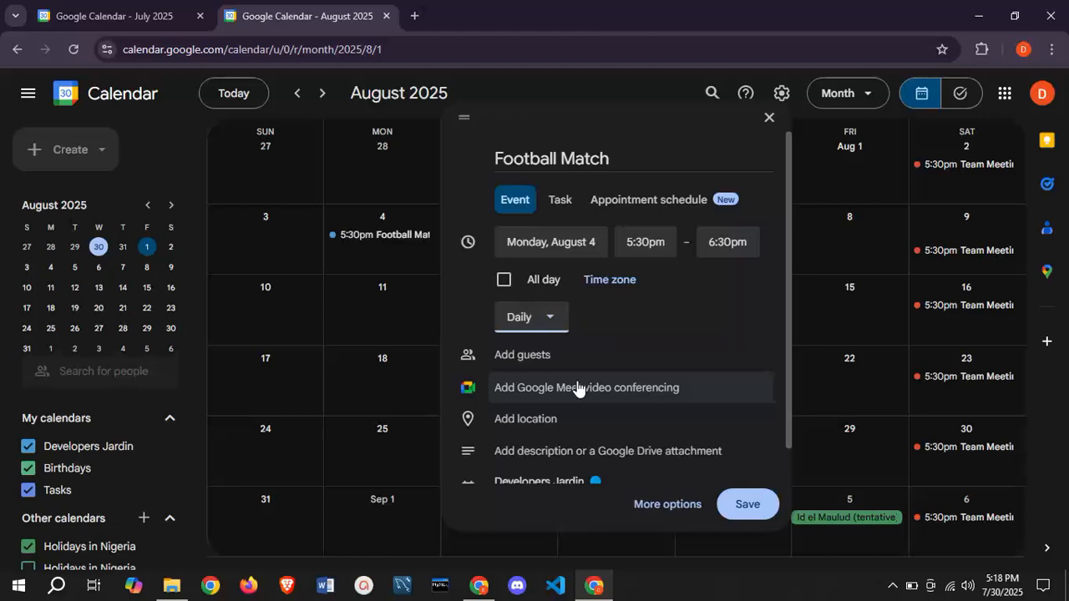
Set the Football Match event's color to yellow and save the event
{"action": "scroll", "coordinate": [788, 359], "scroll_direction": "down", "scroll_amount": 1}
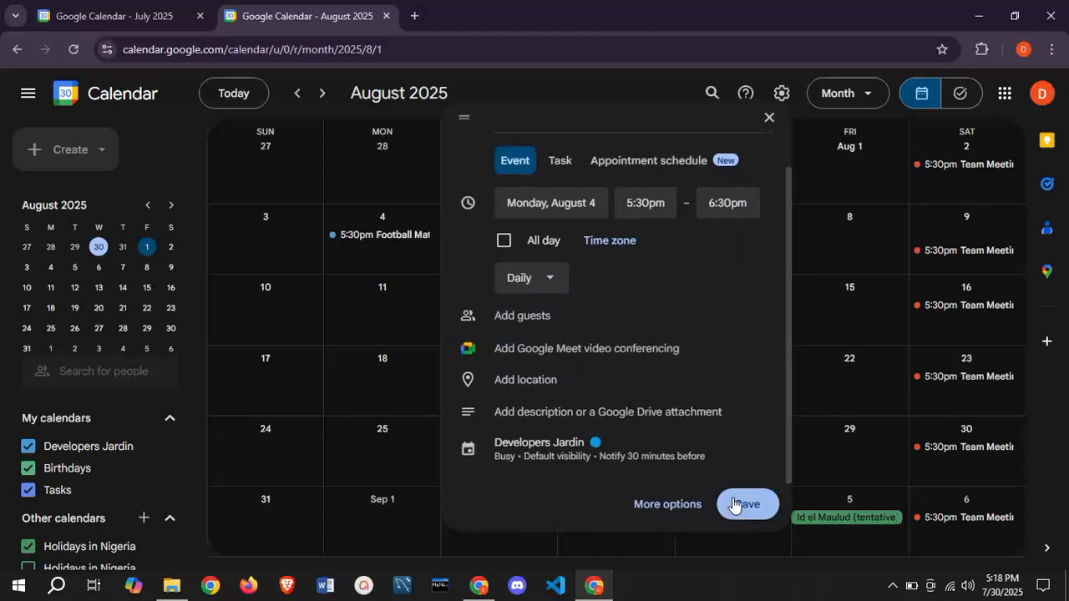
{"action": "left_click", "coordinate": [645, 456]}
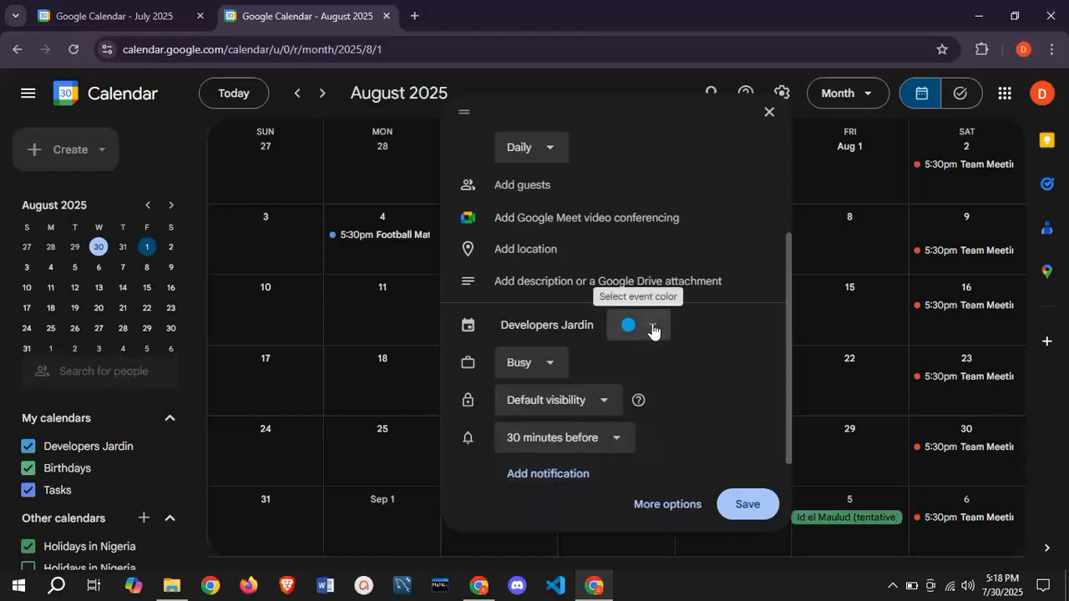
{"action": "left_click", "coordinate": [653, 326]}
{"action": "left_click", "coordinate": [640, 343]}
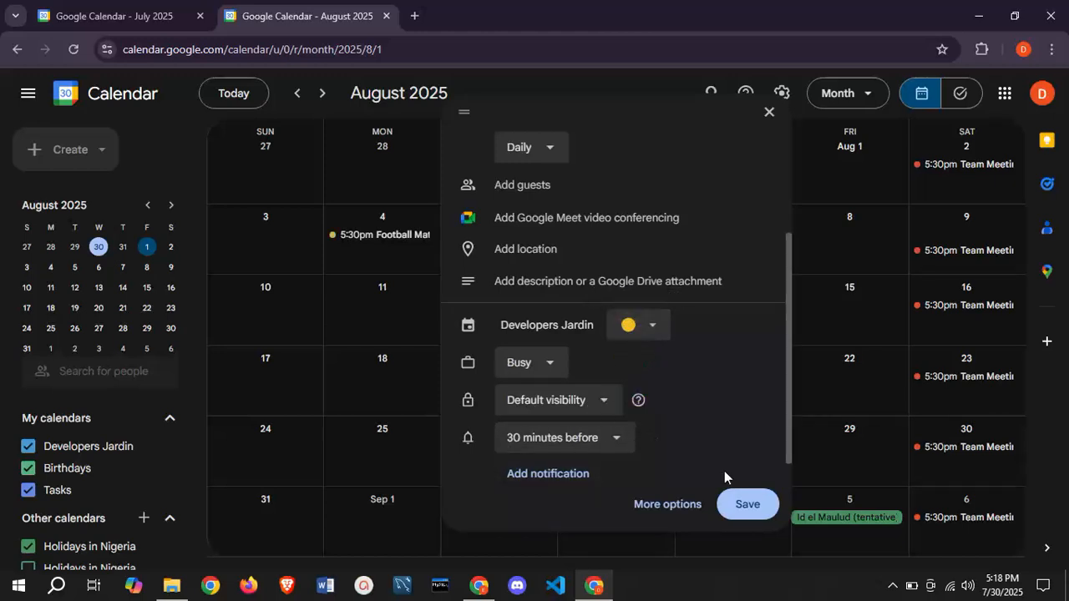
{"action": "left_click", "coordinate": [752, 515]}
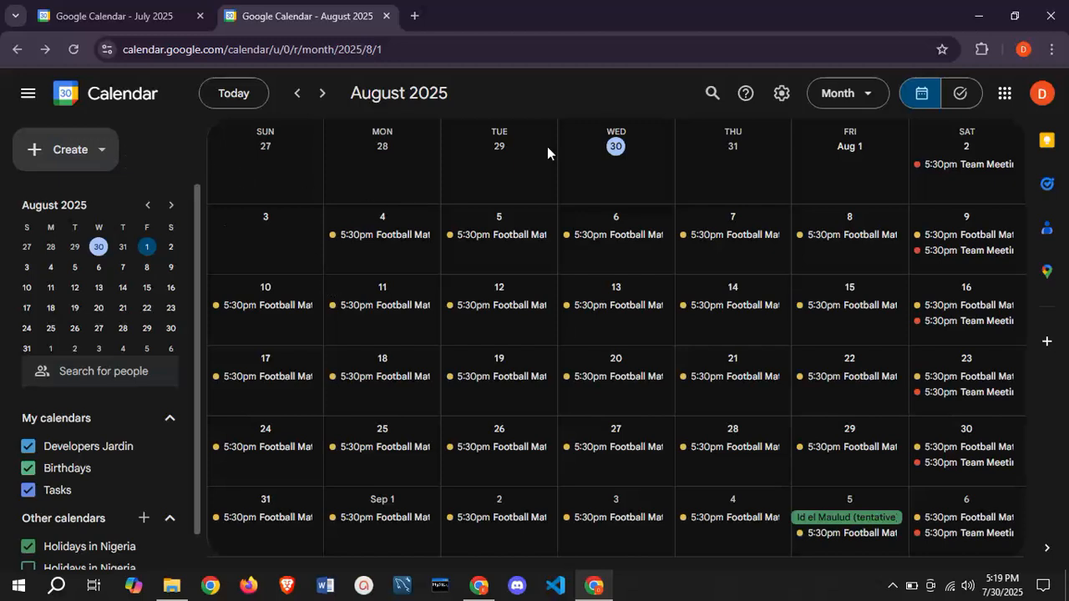
Browse the month view forward through December 2025 and back to October to check the recurring events
{"action": "left_click", "coordinate": [323, 98]}
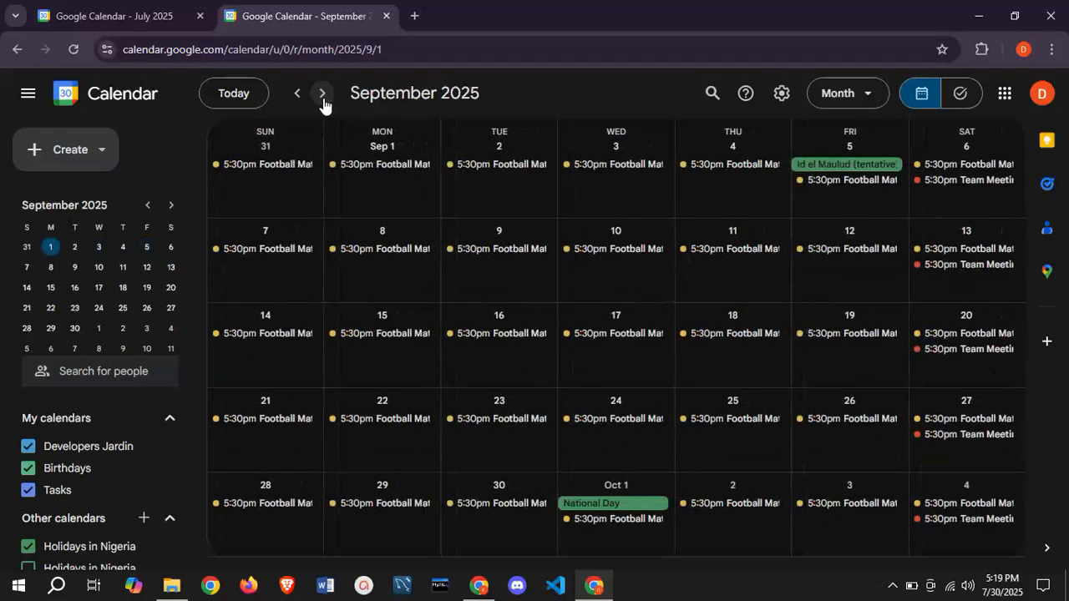
{"action": "left_click", "coordinate": [323, 99]}
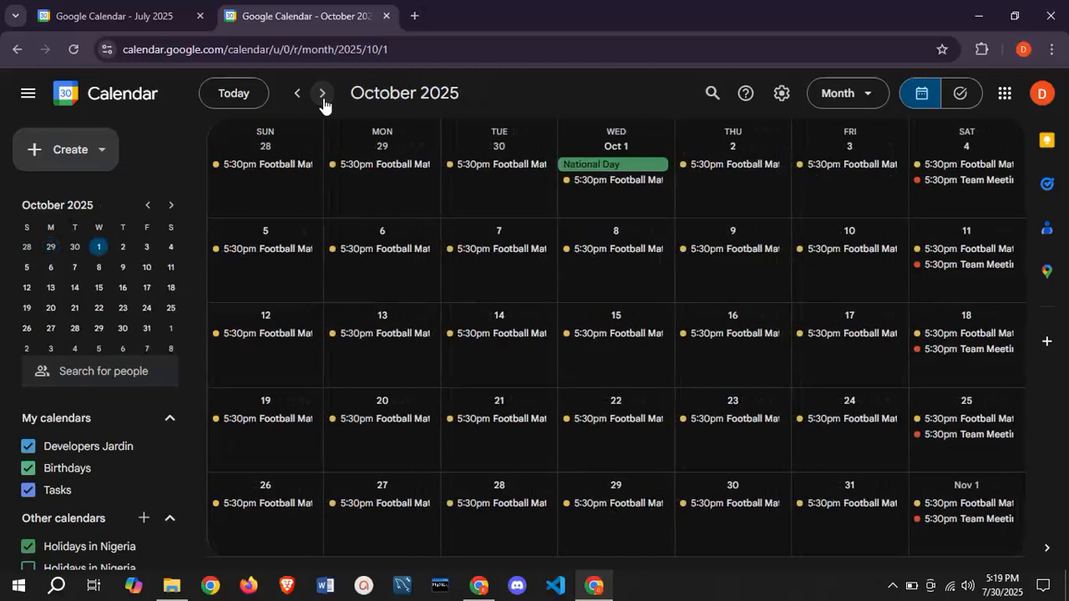
{"action": "left_click", "coordinate": [323, 98]}
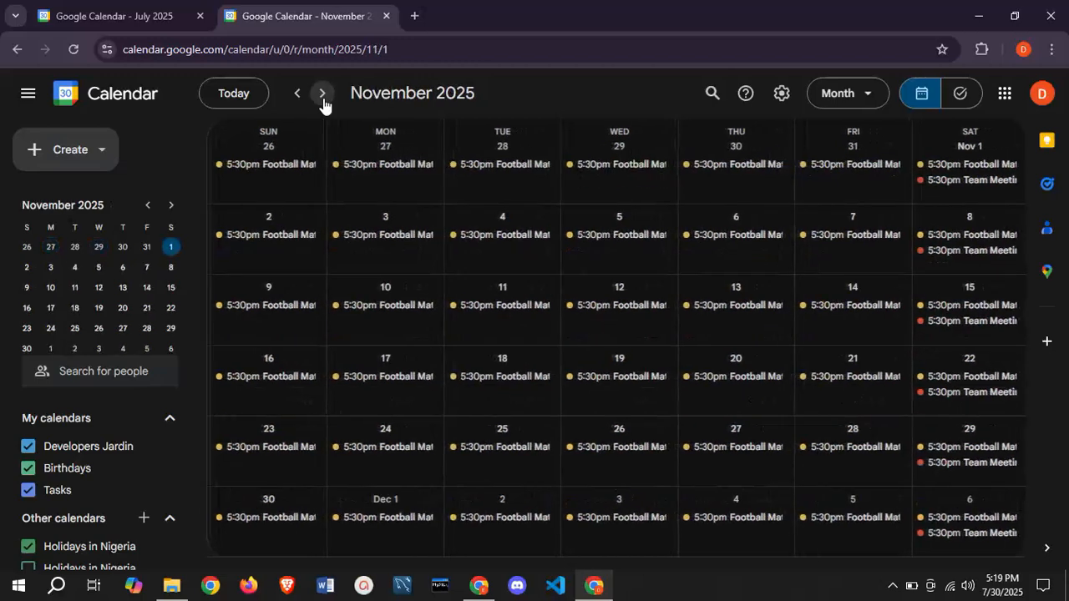
{"action": "left_click", "coordinate": [334, 99]}
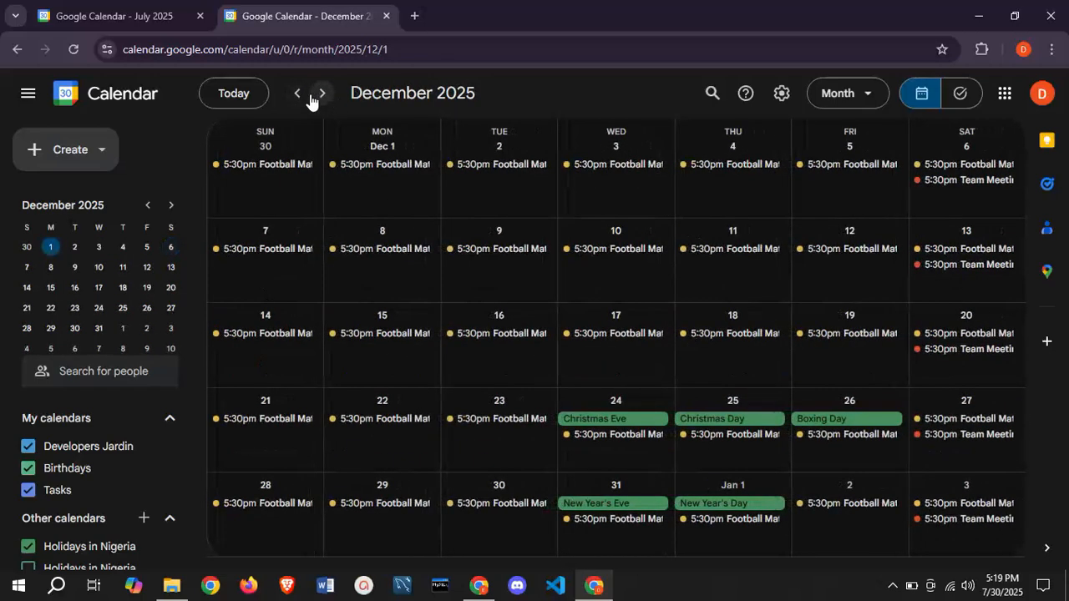
{"action": "left_click", "coordinate": [302, 99]}
{"action": "left_click", "coordinate": [302, 99]}
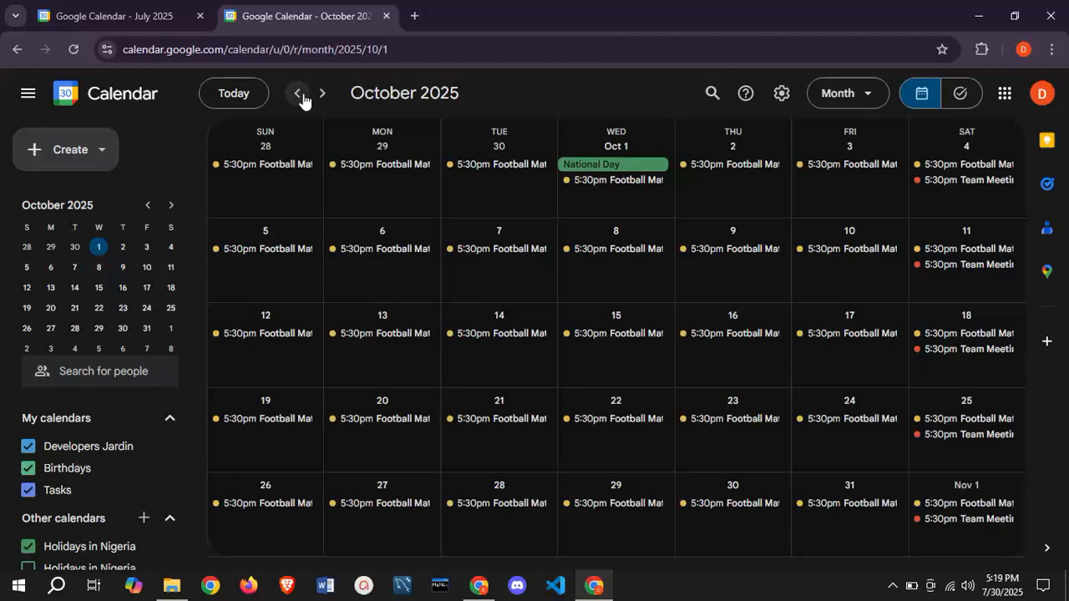
Return to August 2025 and delete only the August 30 occurrence of the Football Match
{"action": "left_click", "coordinate": [303, 100]}
{"action": "left_click", "coordinate": [303, 99]}
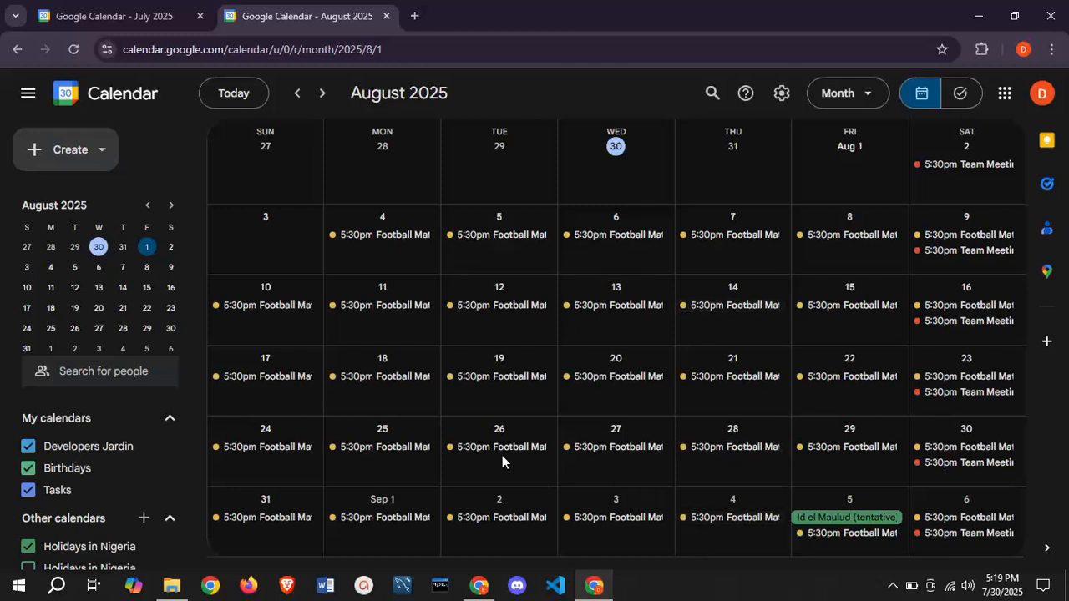
{"action": "left_click", "coordinate": [170, 330]}
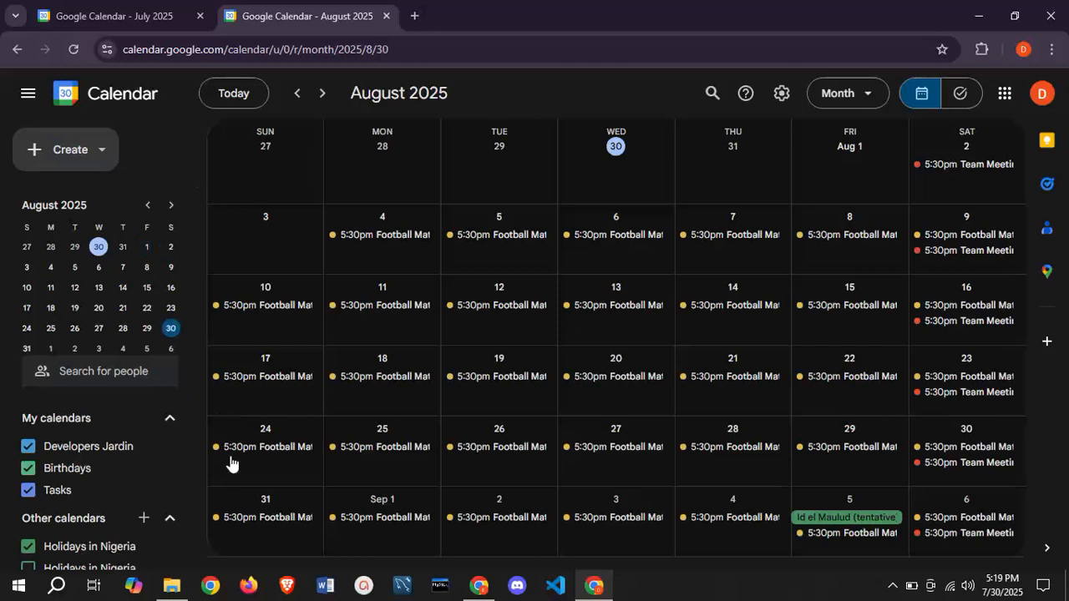
{"action": "right_click", "coordinate": [958, 451]}
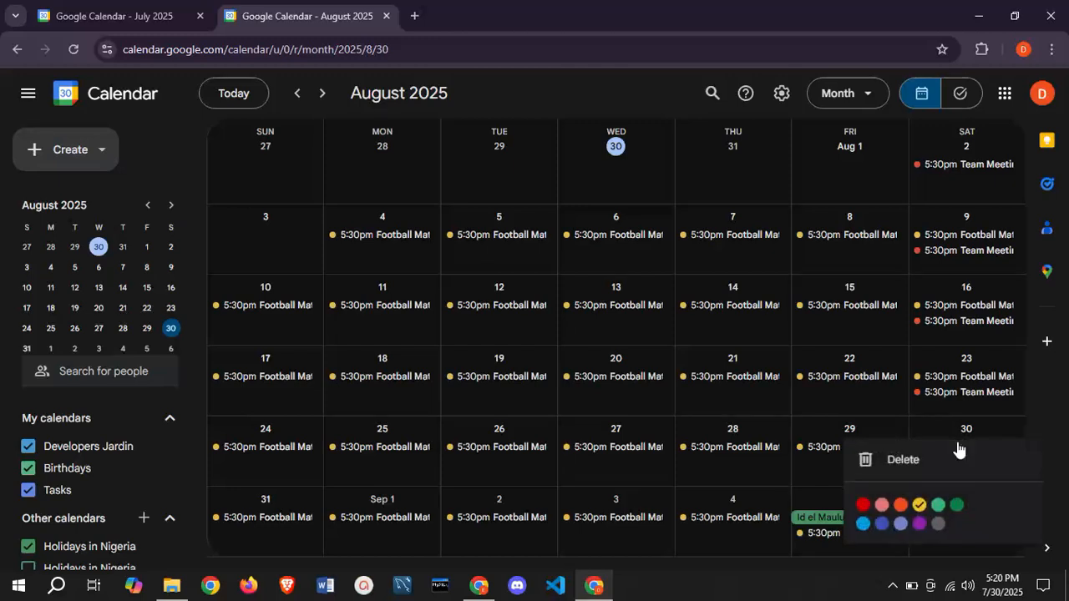
{"action": "left_click", "coordinate": [901, 459]}
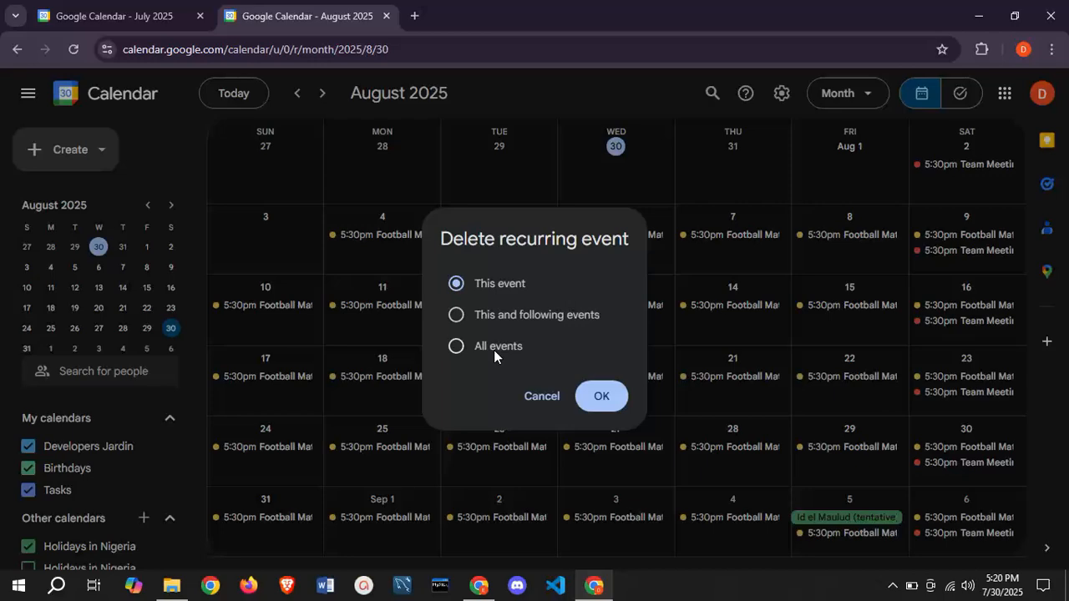
{"action": "left_click", "coordinate": [592, 399]}
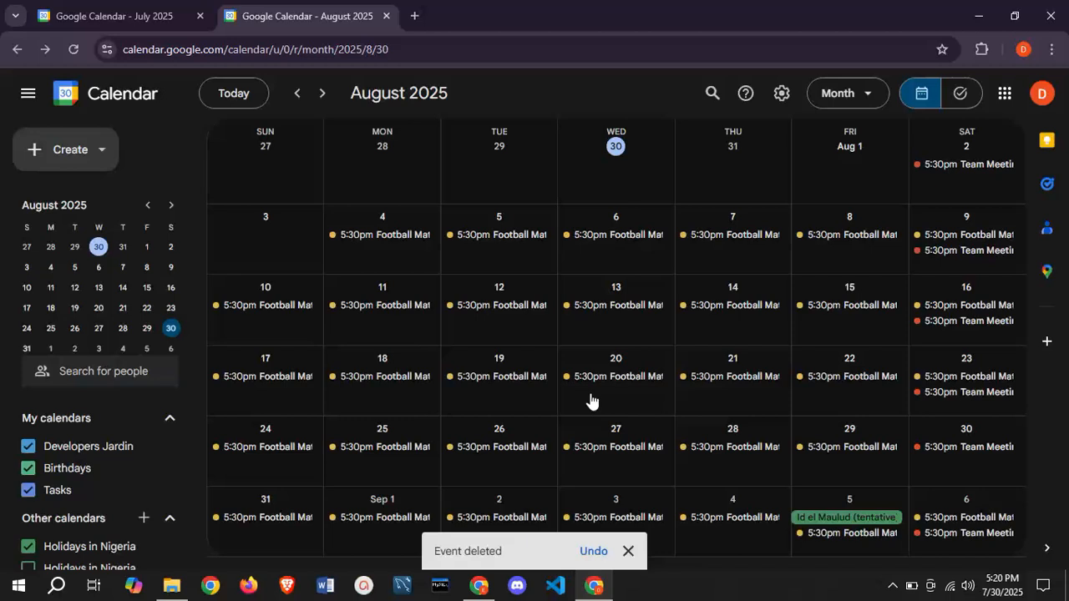
Delete the August 29 Football Match together with its following events
{"action": "right_click", "coordinate": [855, 449]}
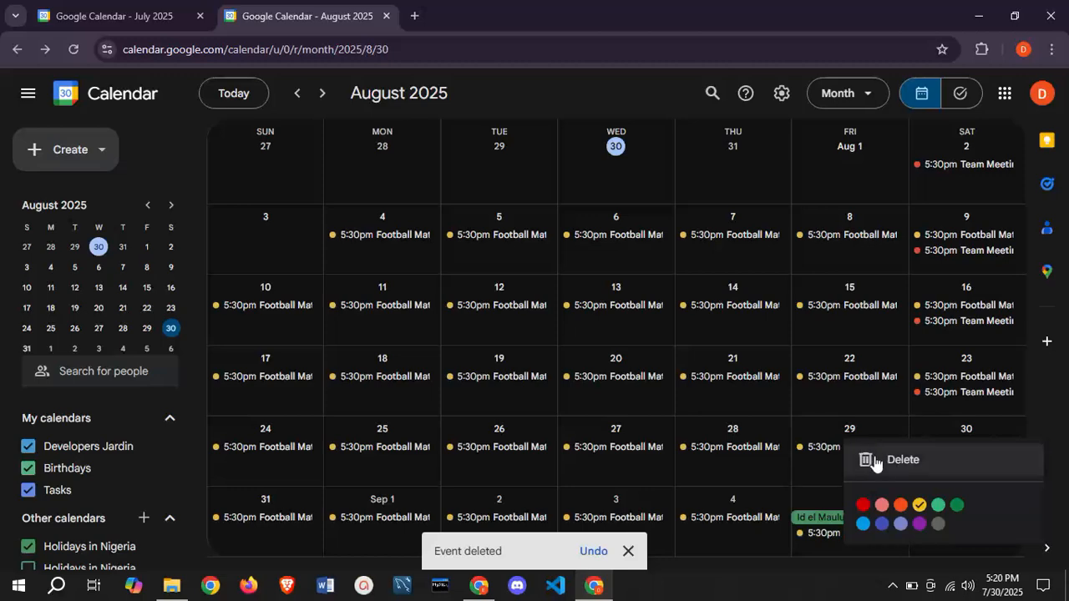
{"action": "left_click", "coordinate": [829, 453]}
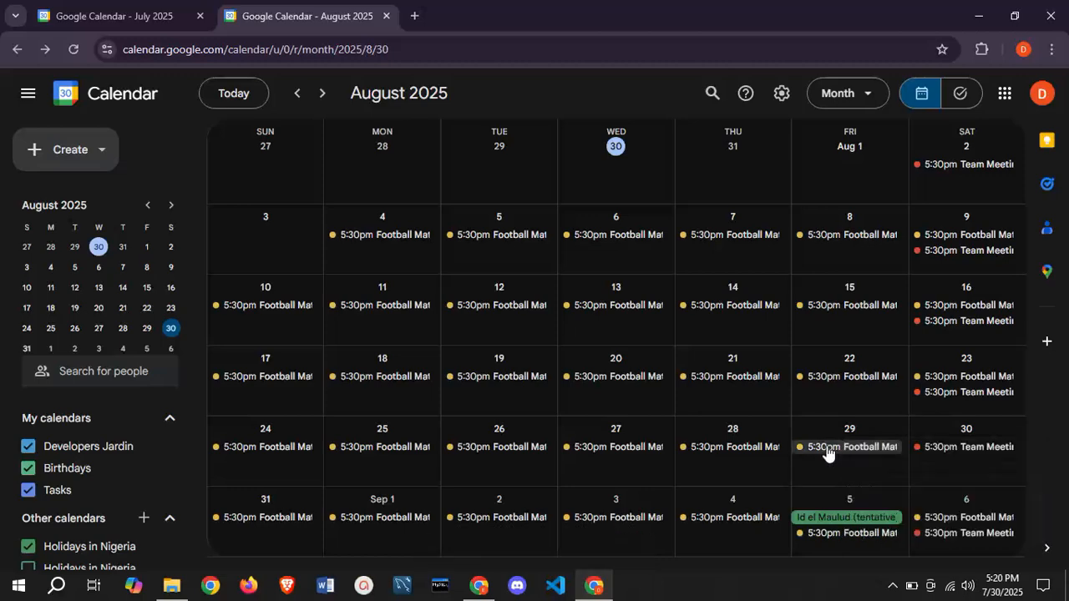
{"action": "left_click", "coordinate": [826, 453]}
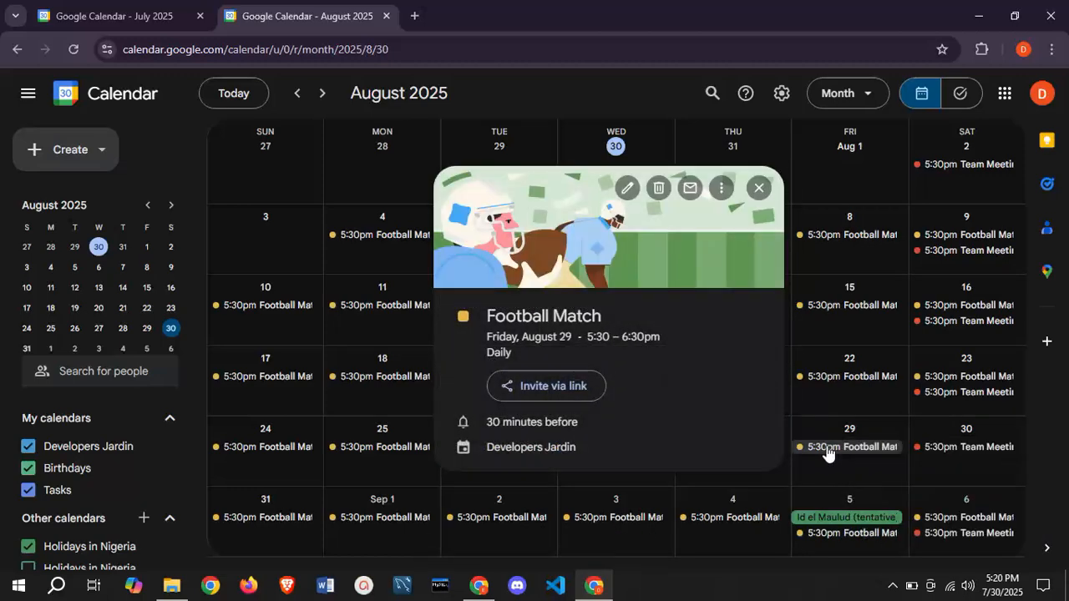
{"action": "left_click", "coordinate": [656, 191]}
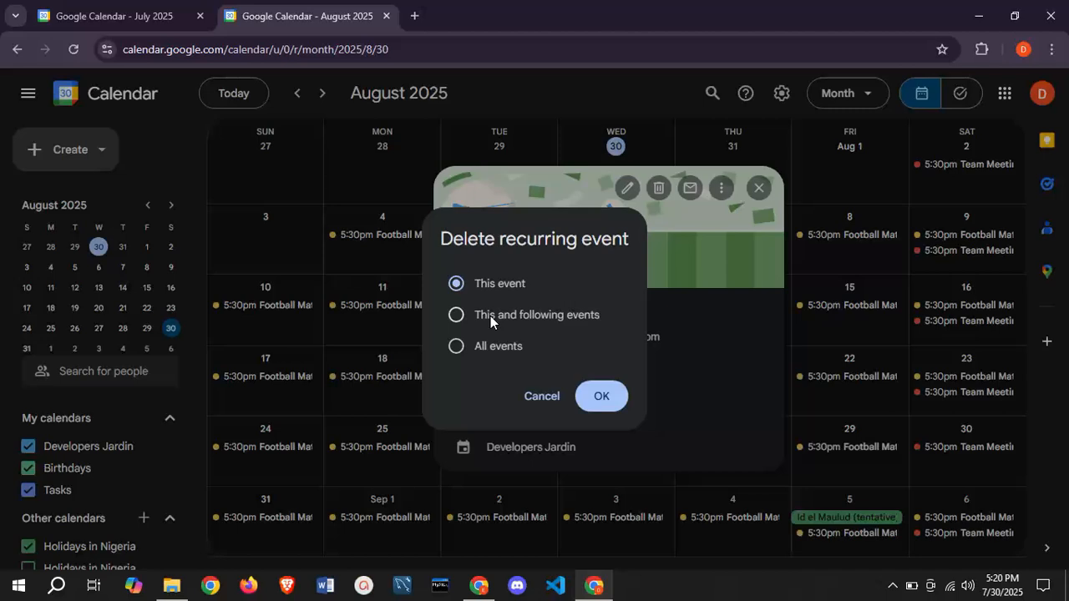
{"action": "left_click", "coordinate": [456, 347]}
{"action": "left_click", "coordinate": [456, 315]}
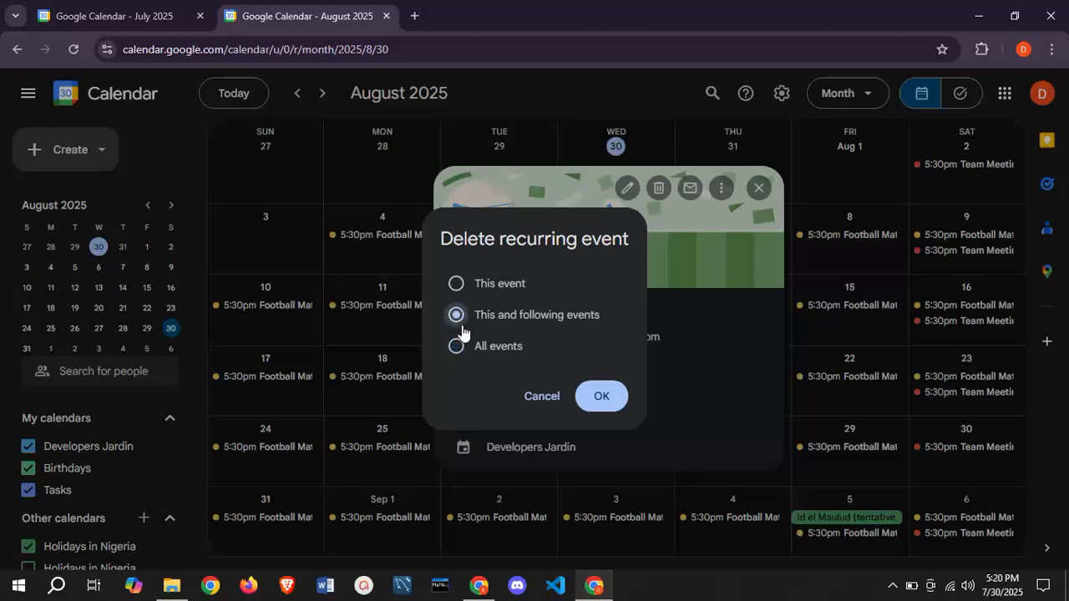
{"action": "left_click", "coordinate": [600, 409]}
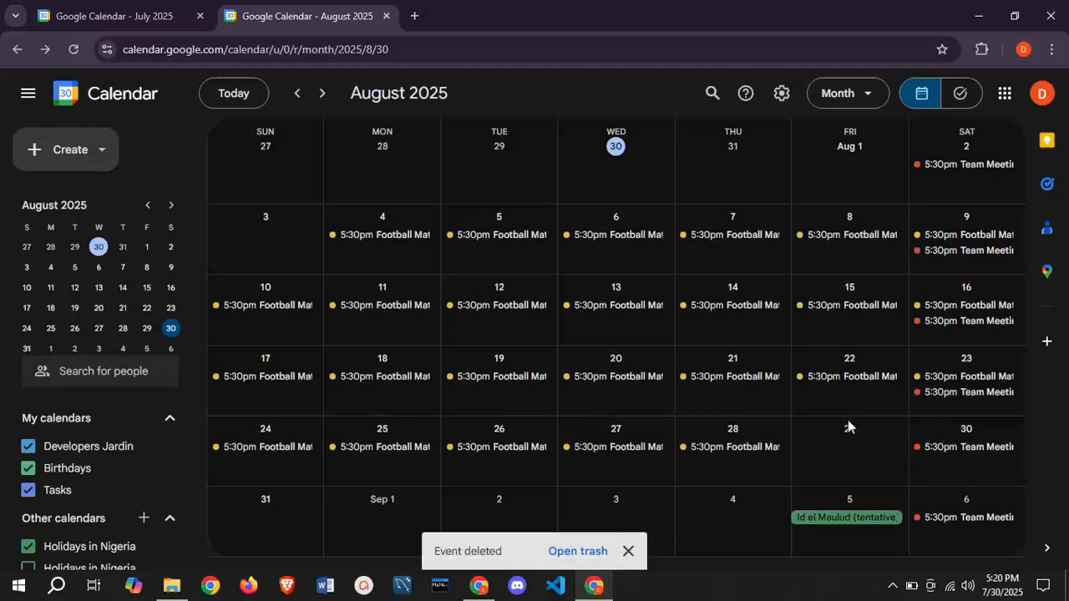
Check October 2025 for Football Match events, return to August, and delete the August 4 Football Match with its following events
{"action": "left_click", "coordinate": [322, 92]}
{"action": "left_click", "coordinate": [322, 91]}
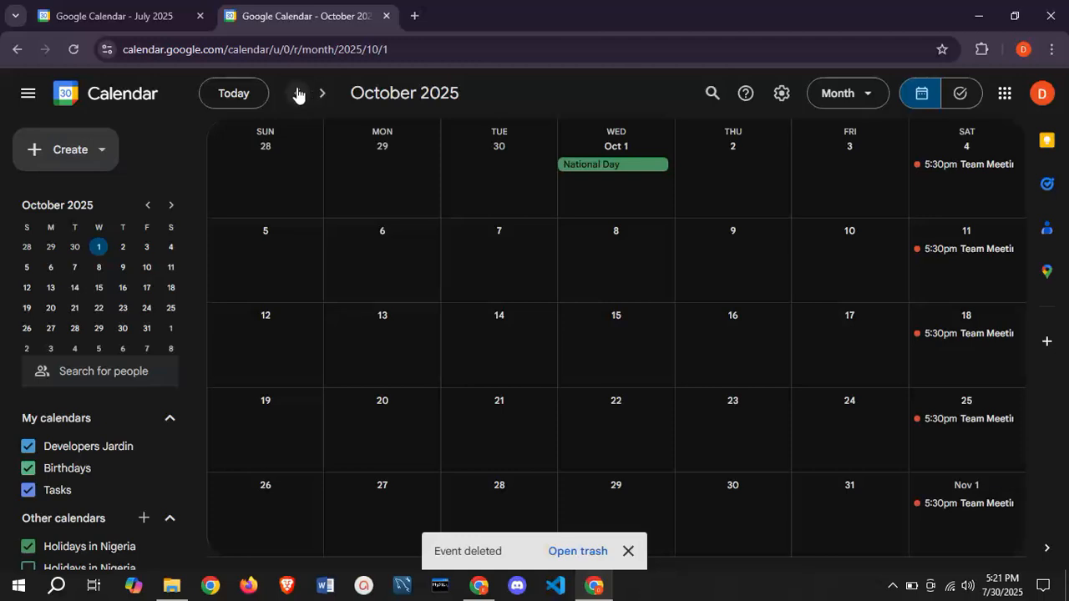
{"action": "left_click", "coordinate": [298, 95]}
{"action": "left_click", "coordinate": [297, 93]}
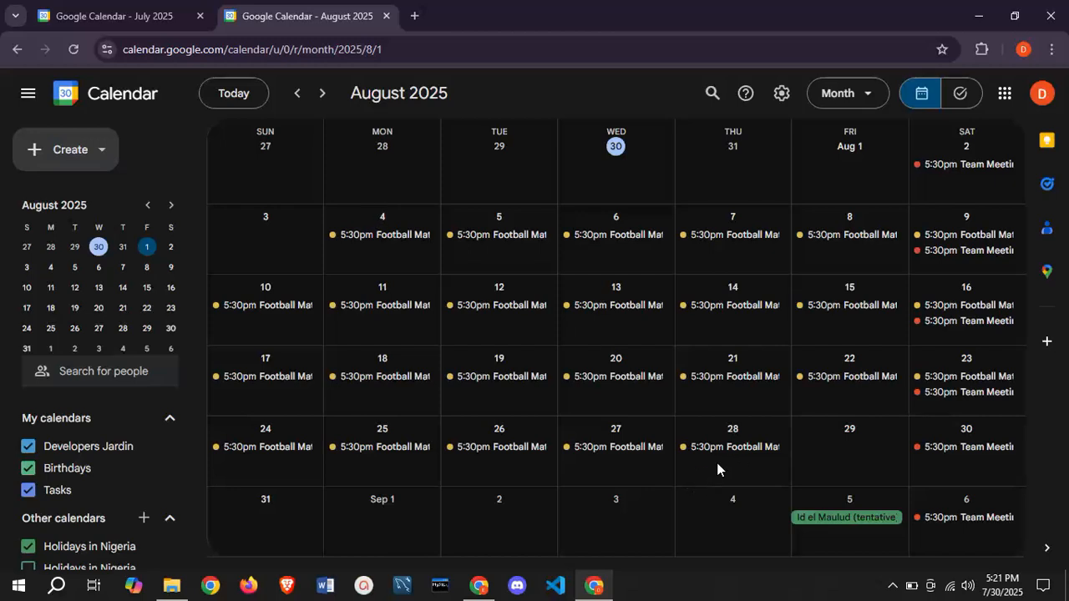
{"action": "right_click", "coordinate": [363, 240]}
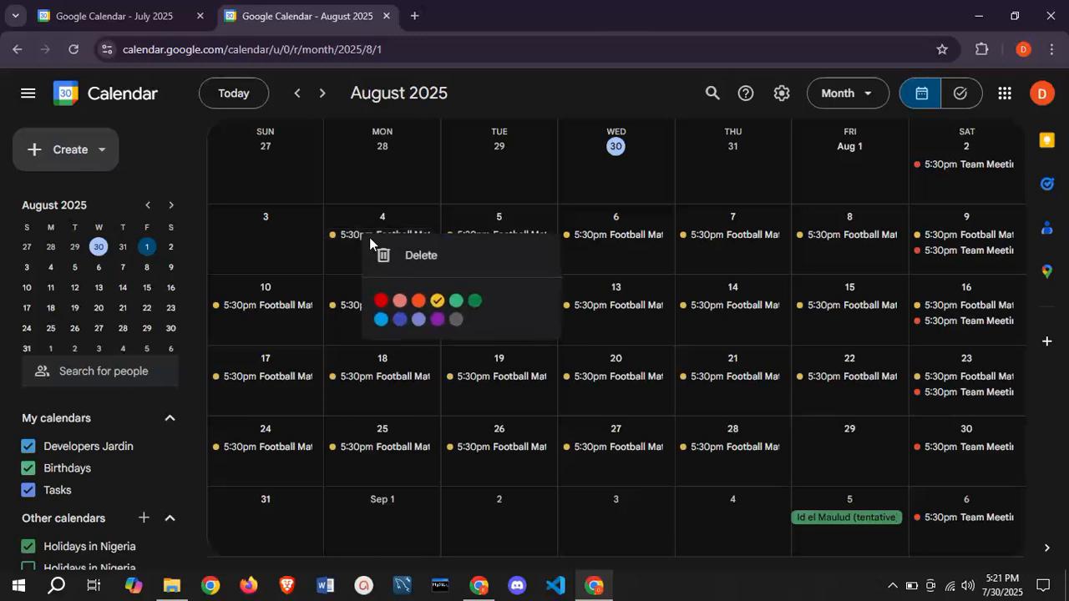
{"action": "left_click", "coordinate": [401, 266]}
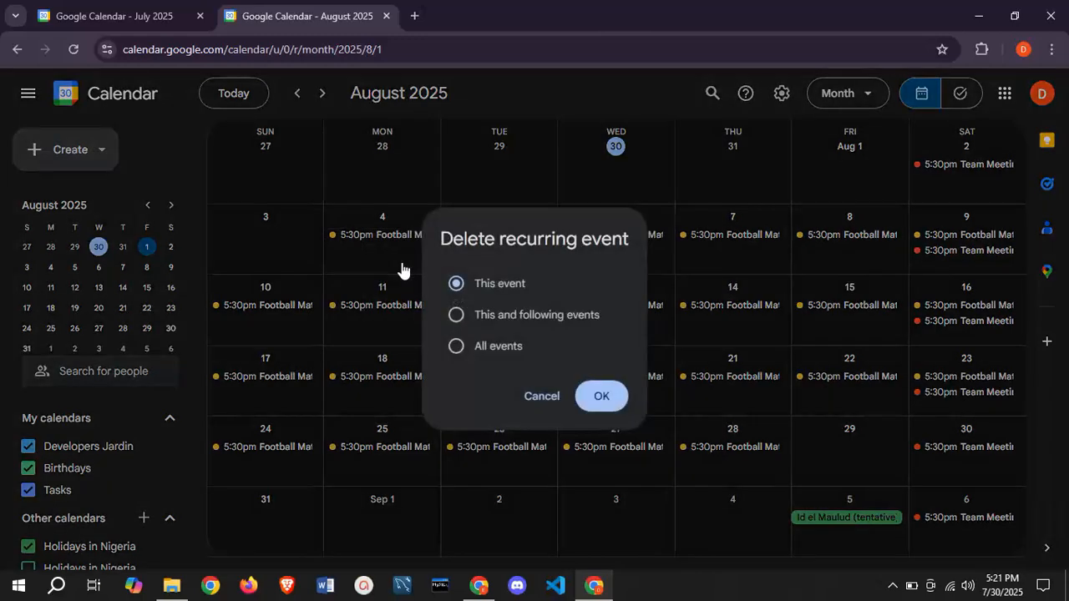
{"action": "left_click", "coordinate": [457, 321]}
{"action": "left_click", "coordinate": [599, 399]}
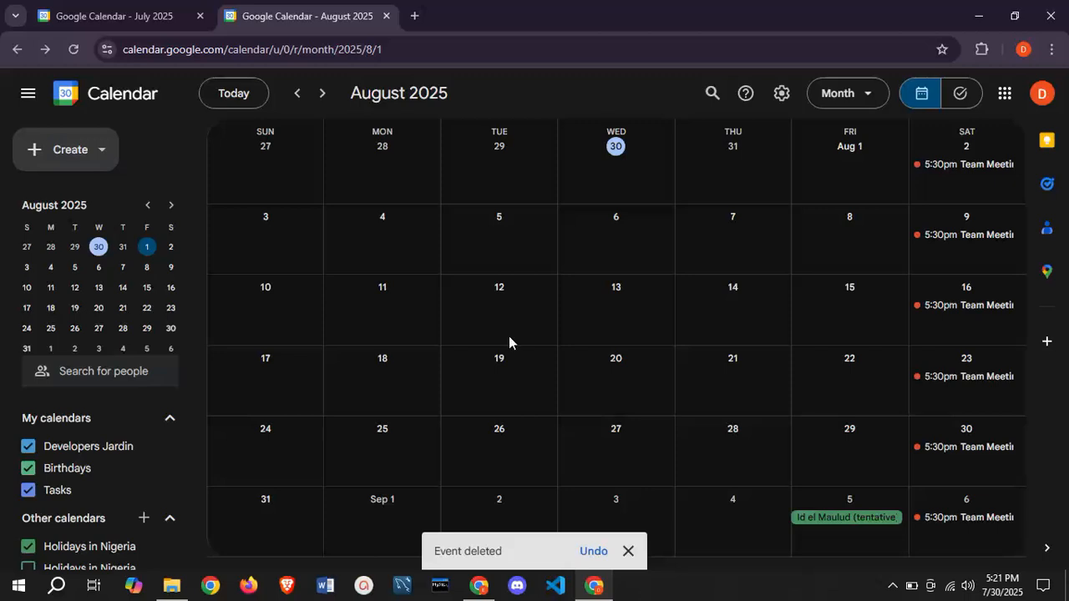
Start a new task in the August 2025 calendar
{"action": "left_click", "coordinate": [102, 150]}
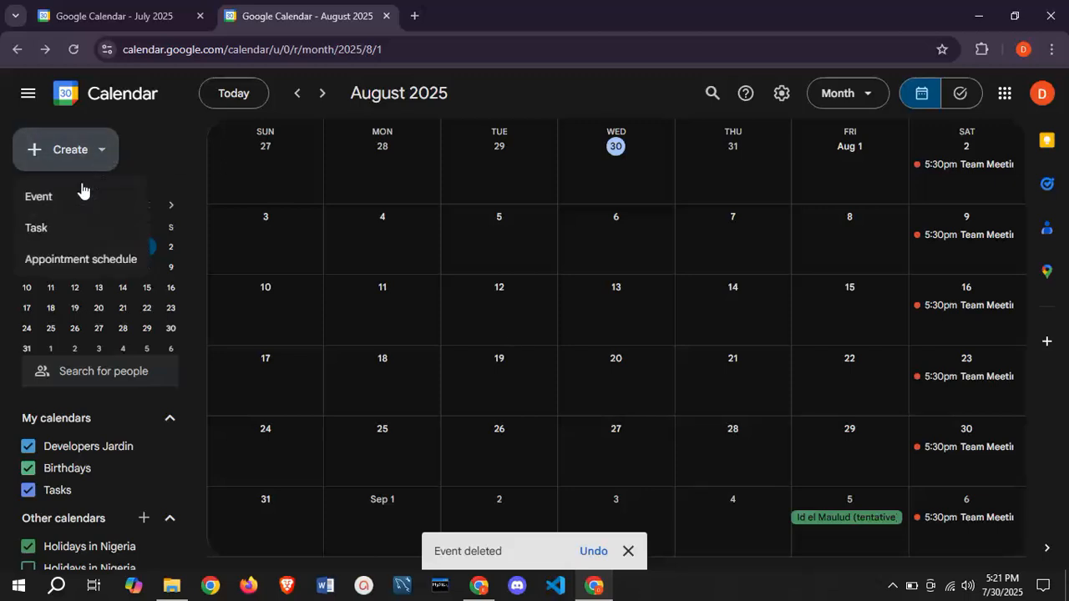
{"action": "left_click", "coordinate": [64, 232]}
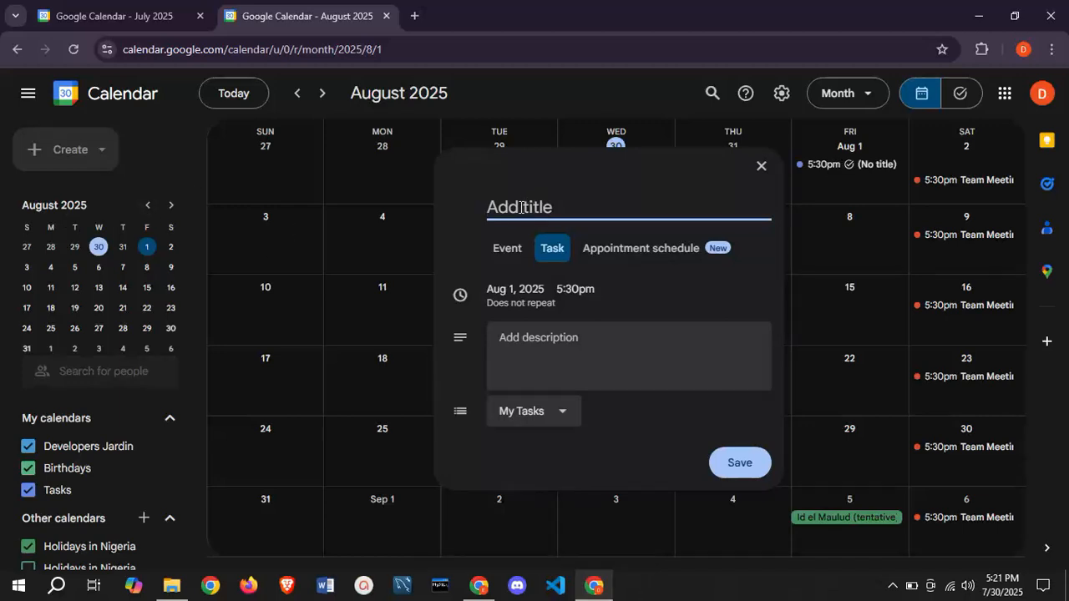
{"action": "type", "text": "Re"}
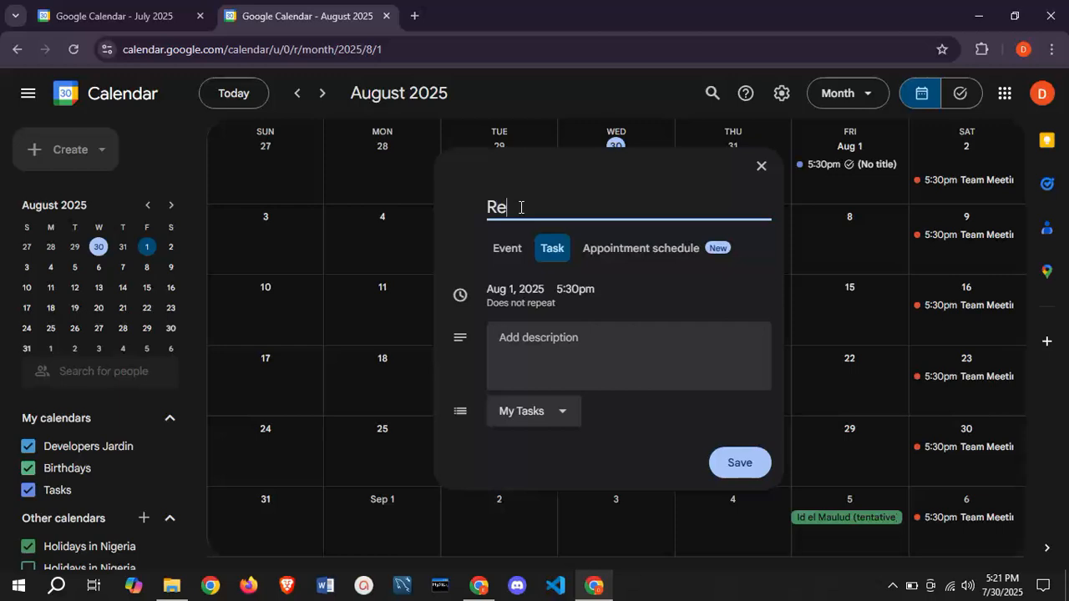
{"action": "type", "text": "ading Germa"}
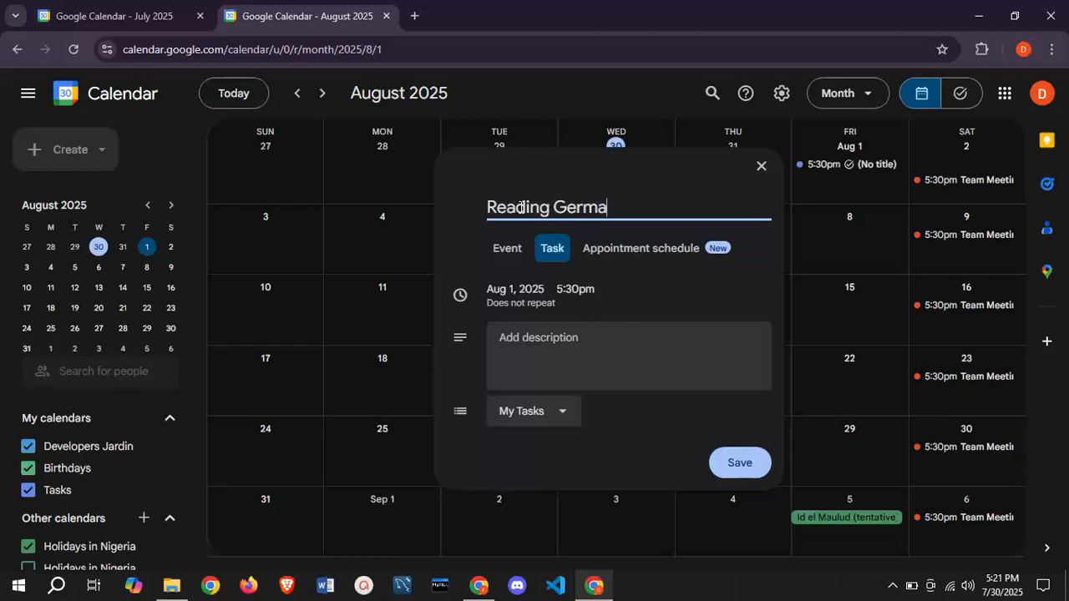
{"action": "type", "text": "n Lanh"}
{"action": "key", "text": "BackSpace"}
{"action": "type", "text": "gu"}
{"action": "key", "text": "BackSpace"}
{"action": "key", "text": "BackSpace"}
{"action": "key", "text": "BackSpace"}
{"action": "key", "text": "BackSpace"}
{"action": "key", "text": "BackSpace"}
{"action": "key", "text": "BackSpace"}
{"action": "key", "text": "BackSpace"}
{"action": "key", "text": "BackSpace"}
{"action": "key", "text": "BackSpace"}
{"action": "key", "text": "BackSpace"}
{"action": "key", "text": "BackSpace"}
{"action": "key", "text": "BackSpace"}
{"action": "key", "text": "BackSpace"}
{"action": "key", "text": "BackSpace"}
{"action": "key", "text": "BackSpace"}
{"action": "key", "text": "BackSpace"}
{"action": "key", "text": "BackSpace"}
{"action": "key", "text": "BackSpace"}
{"action": "key", "text": "BackSpace"}
{"action": "key", "text": "BackSpace"}
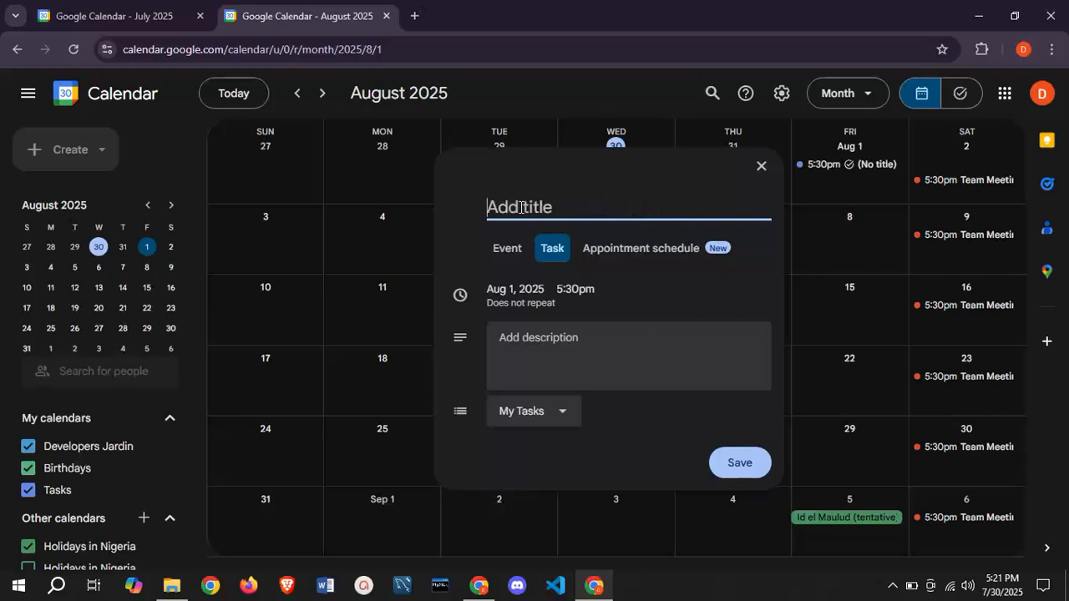
Title the task German Lang Practice and schedule it for August 4, 2025 at 5:30pm
{"action": "type", "text": "German Lang"}
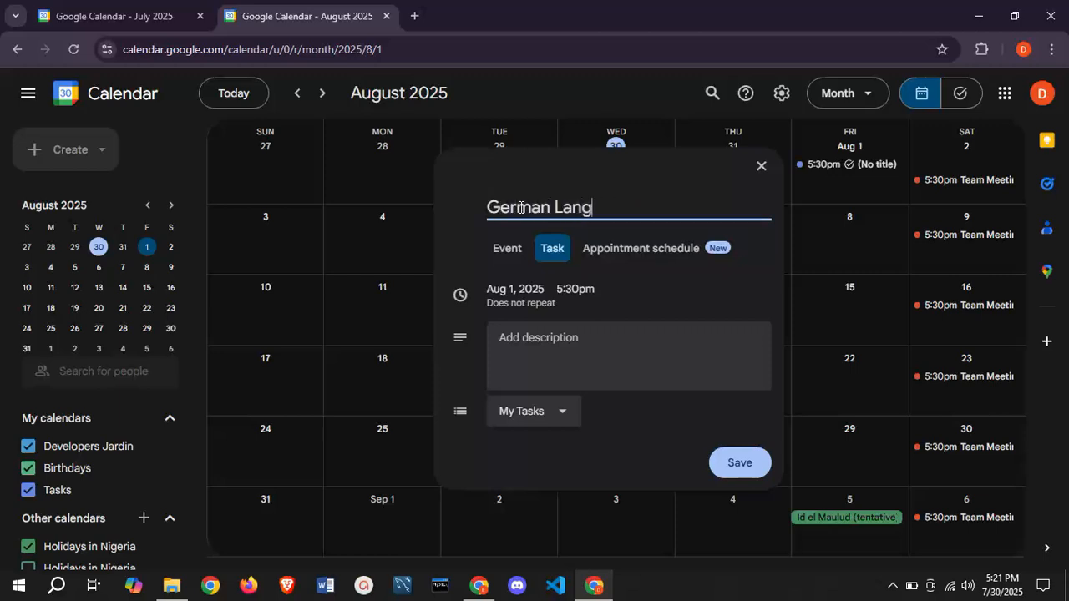
{"action": "type", "text": " Practice"}
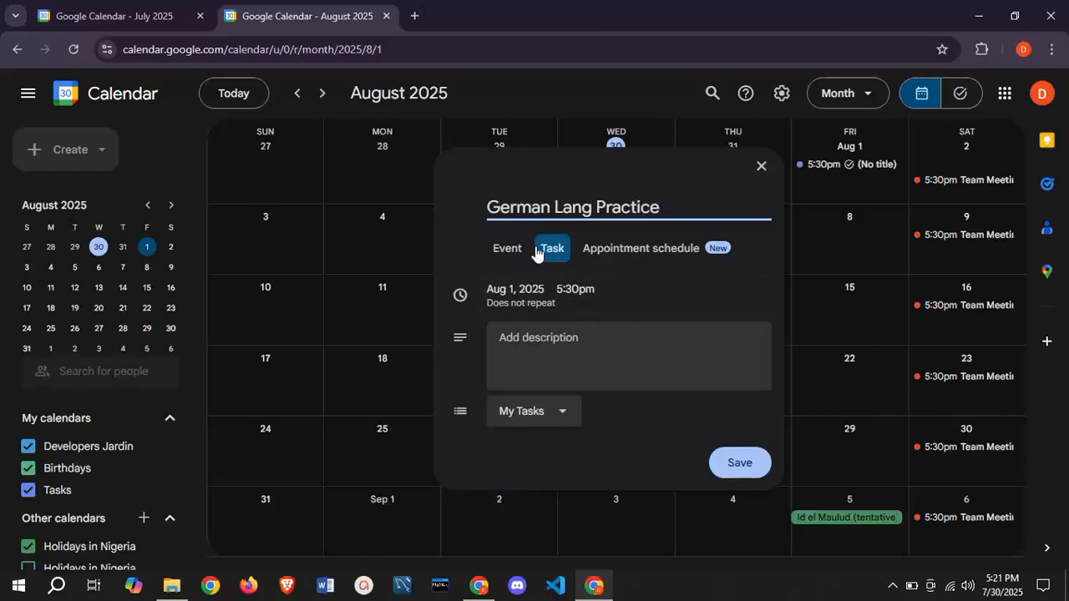
{"action": "left_click", "coordinate": [542, 294]}
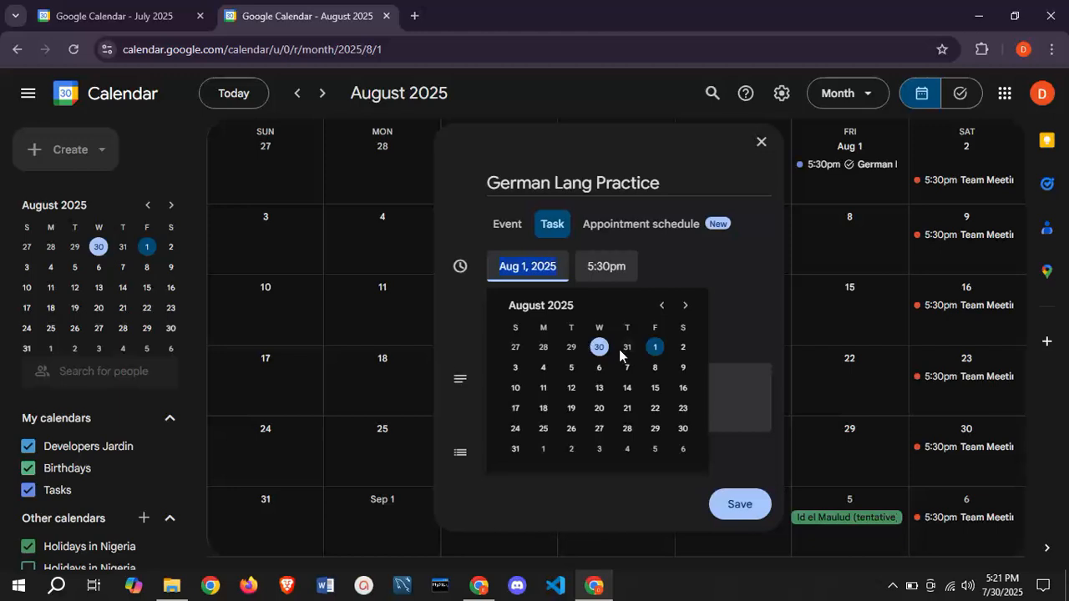
{"action": "left_click", "coordinate": [542, 372]}
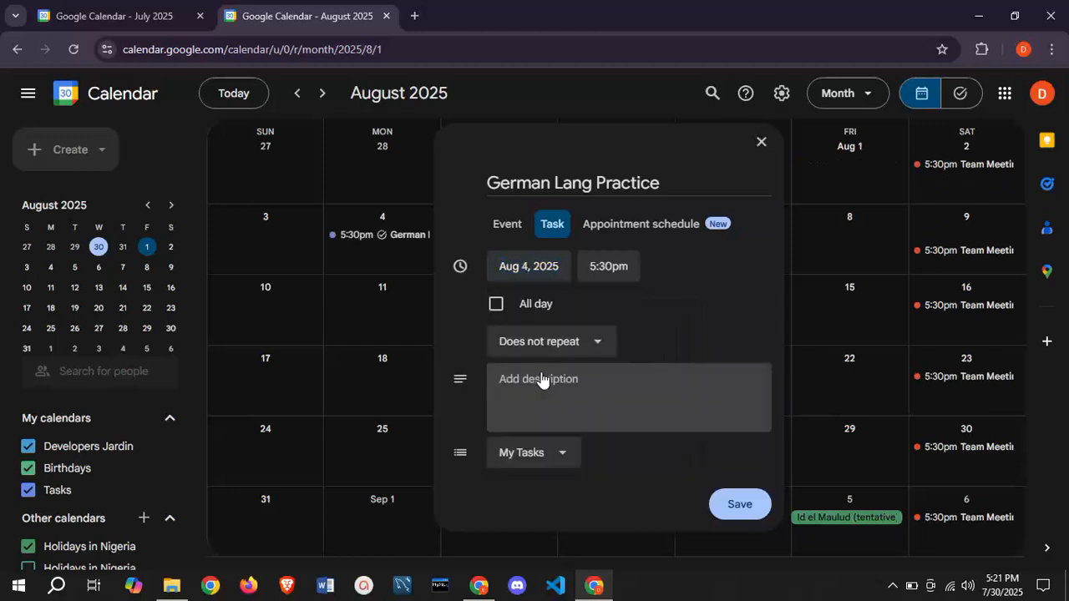
{"action": "left_click", "coordinate": [602, 279]}
{"action": "left_click", "coordinate": [612, 366]}
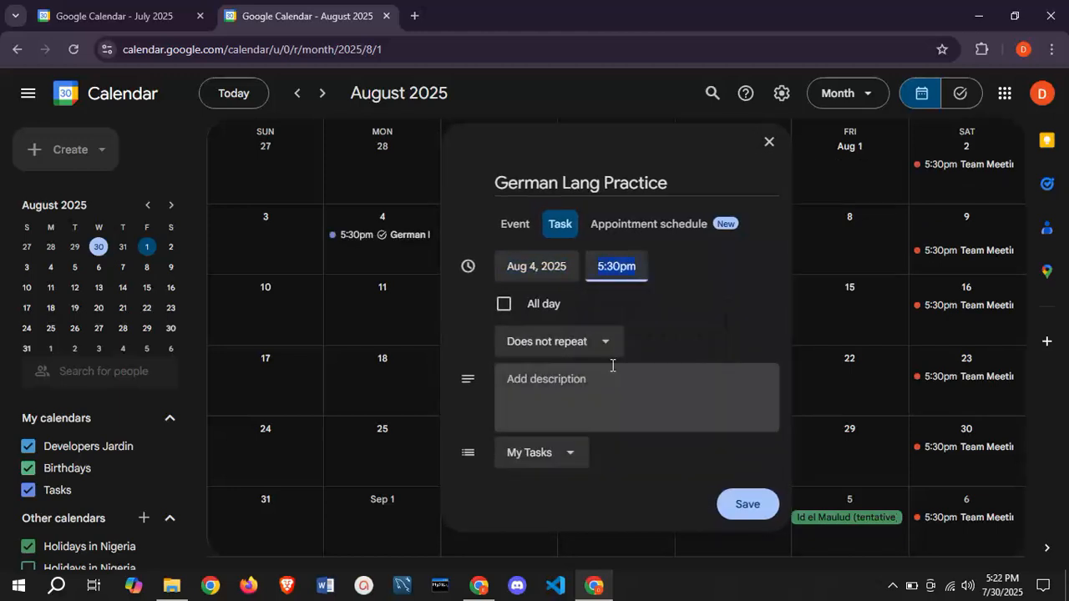
Set the German Lang Practice task to repeat weekly on Monday and save it
{"action": "left_click", "coordinate": [578, 345]}
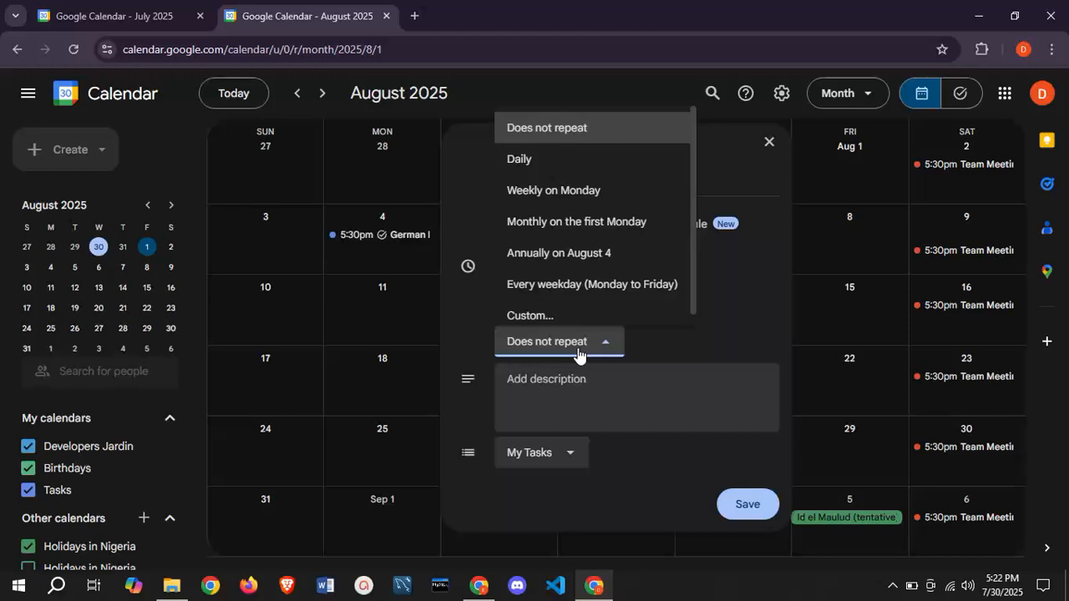
{"action": "left_click", "coordinate": [570, 192]}
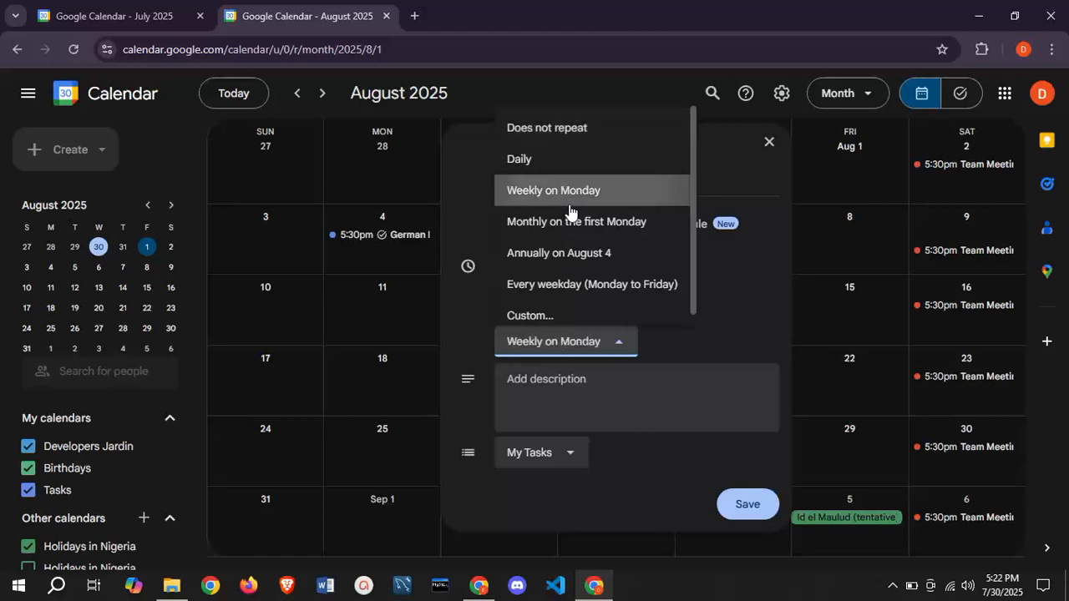
{"action": "left_click", "coordinate": [593, 376]}
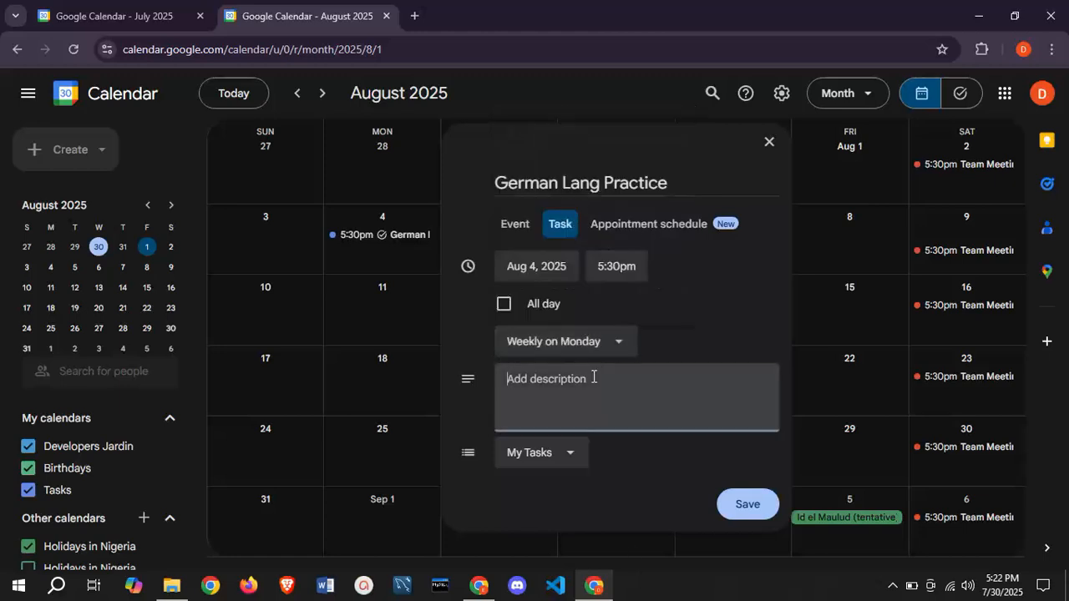
{"action": "left_click", "coordinate": [733, 512]}
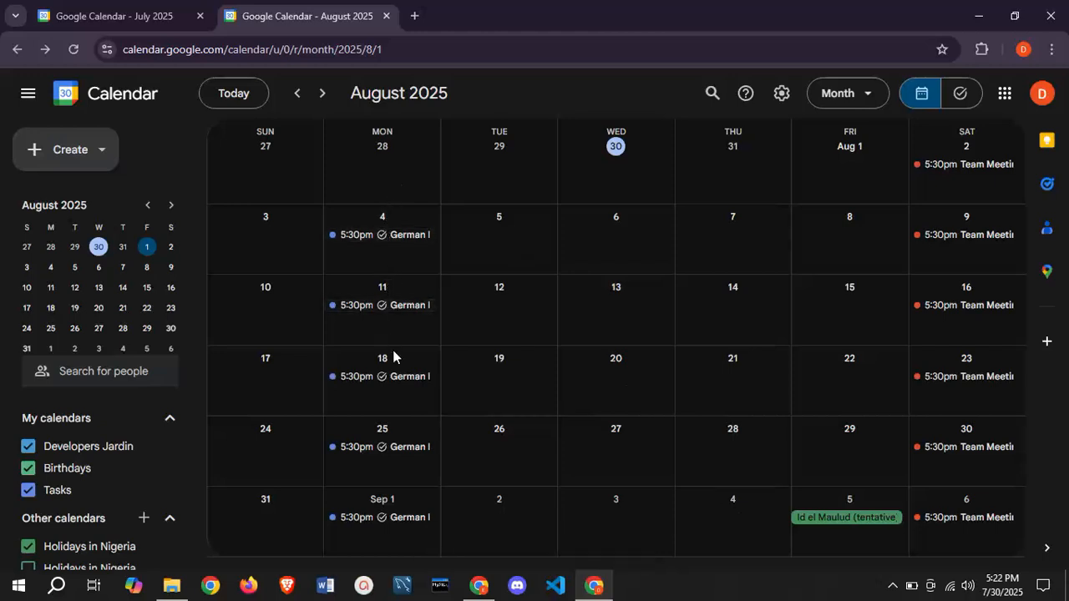
Open the August 4 German Lang Practice task for editing and save it for all tasks in the series
{"action": "left_click", "coordinate": [347, 238]}
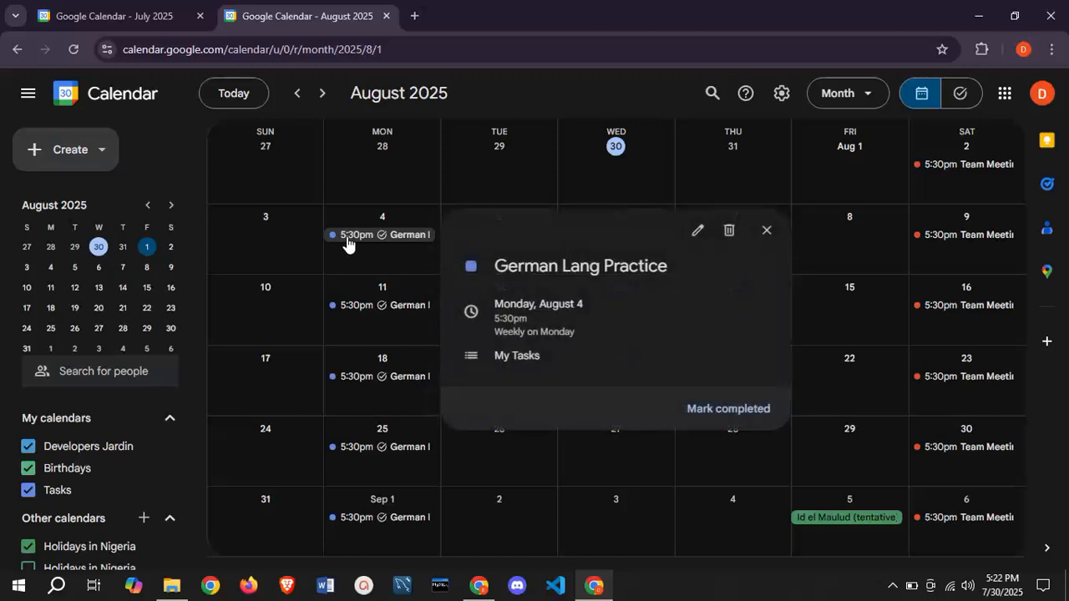
{"action": "left_click", "coordinate": [695, 228]}
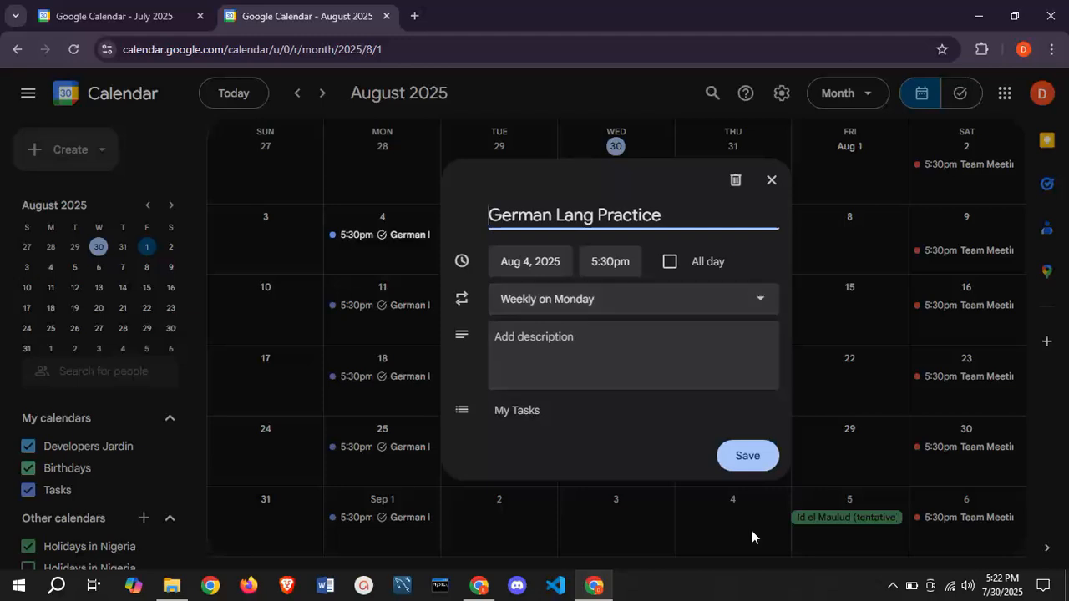
{"action": "left_click", "coordinate": [746, 454]}
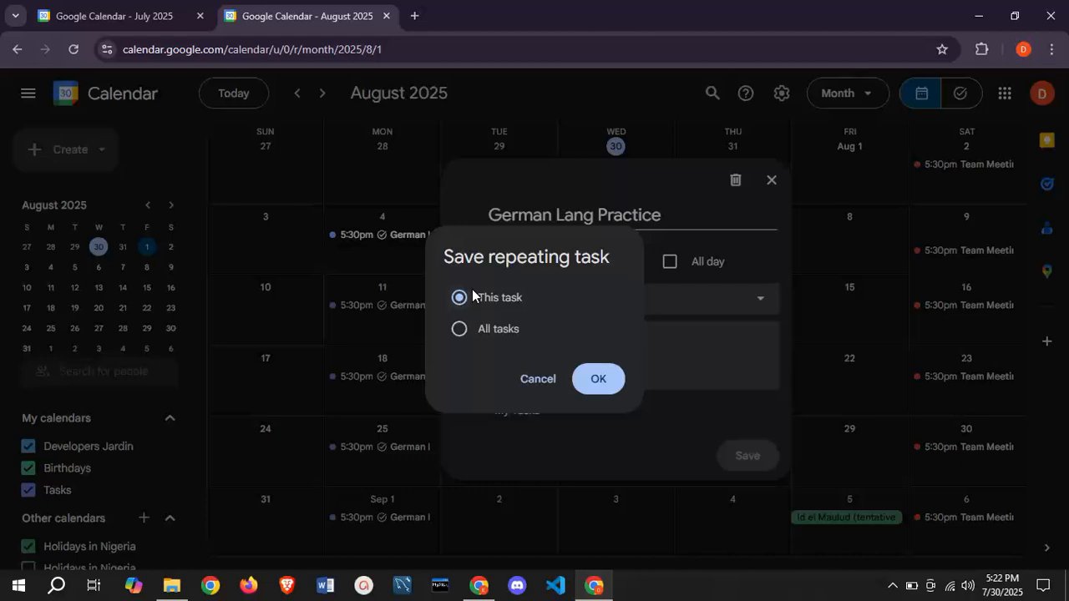
{"action": "left_click", "coordinate": [461, 330]}
{"action": "left_click", "coordinate": [593, 381]}
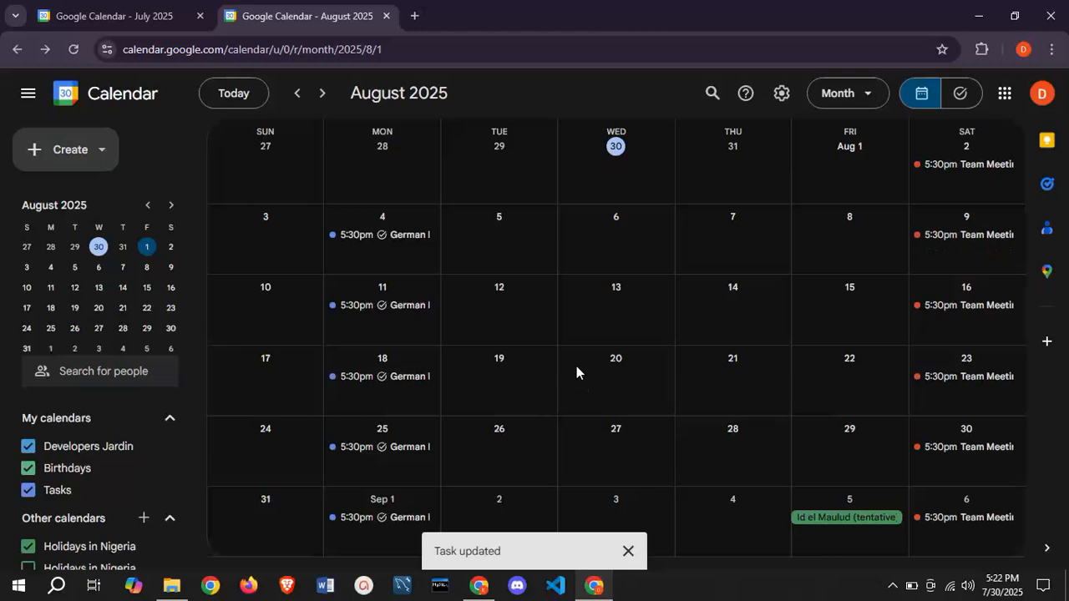
{"action": "right_click", "coordinate": [412, 238]}
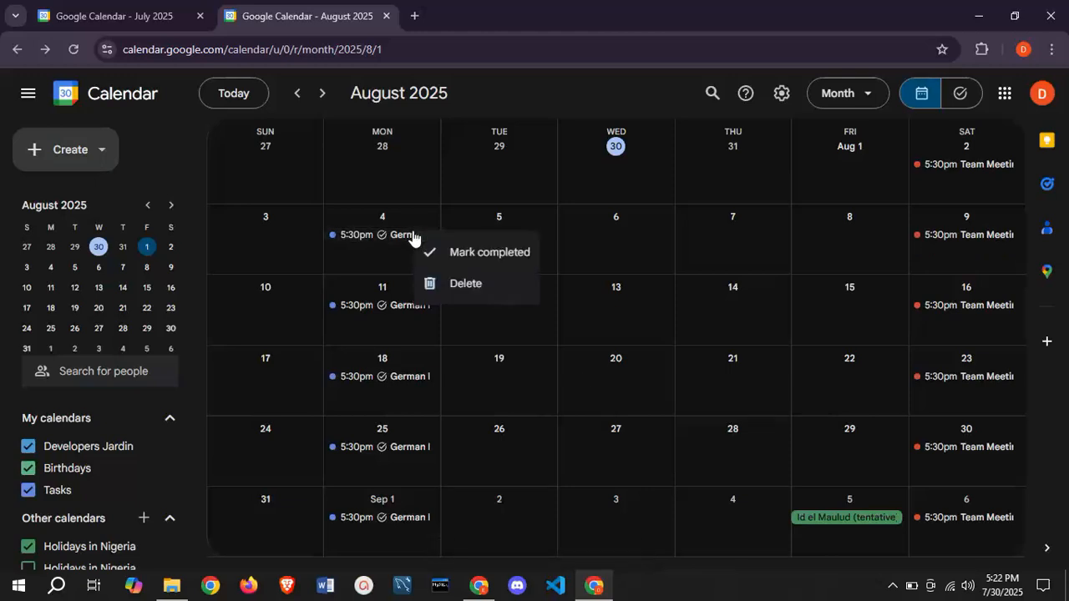
{"action": "left_click", "coordinate": [454, 292]}
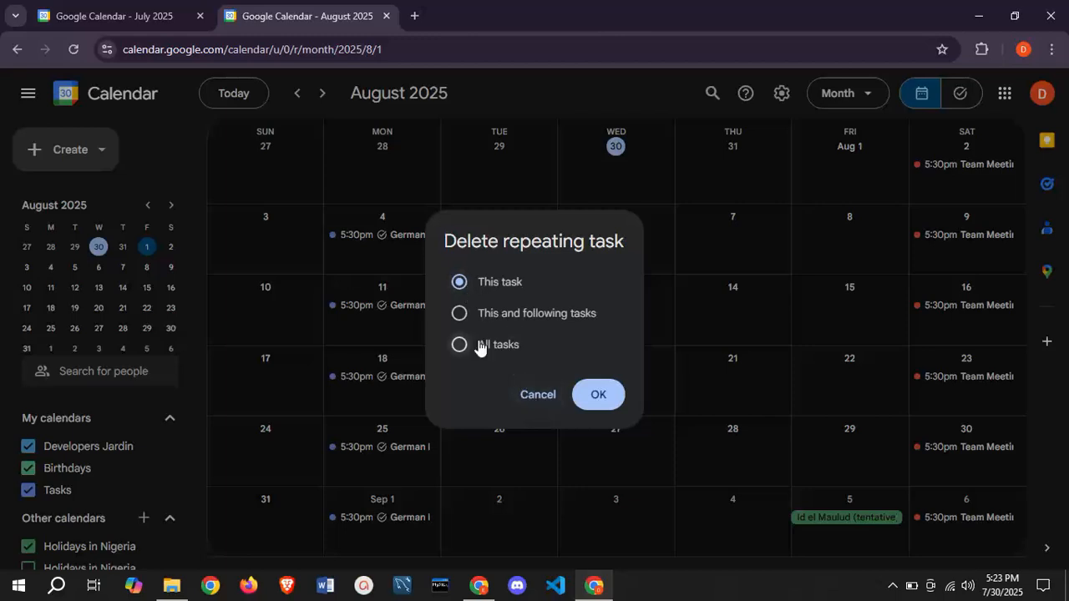
{"action": "left_click", "coordinate": [516, 392]}
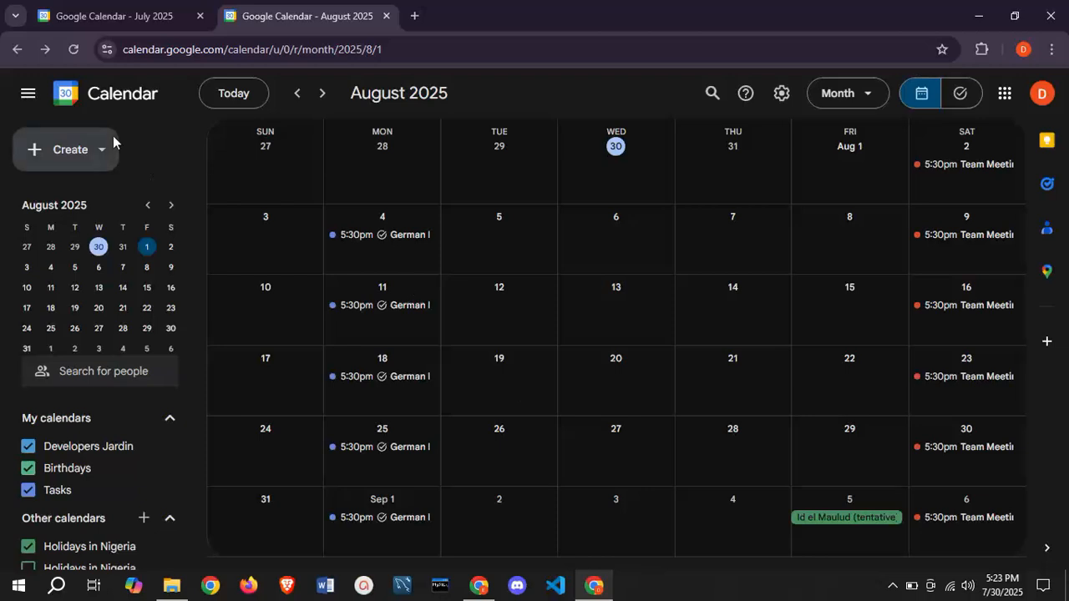
Create a bookable appointment schedule titled Interview with an appointment duration of 1.5 hours
{"action": "left_click", "coordinate": [99, 151]}
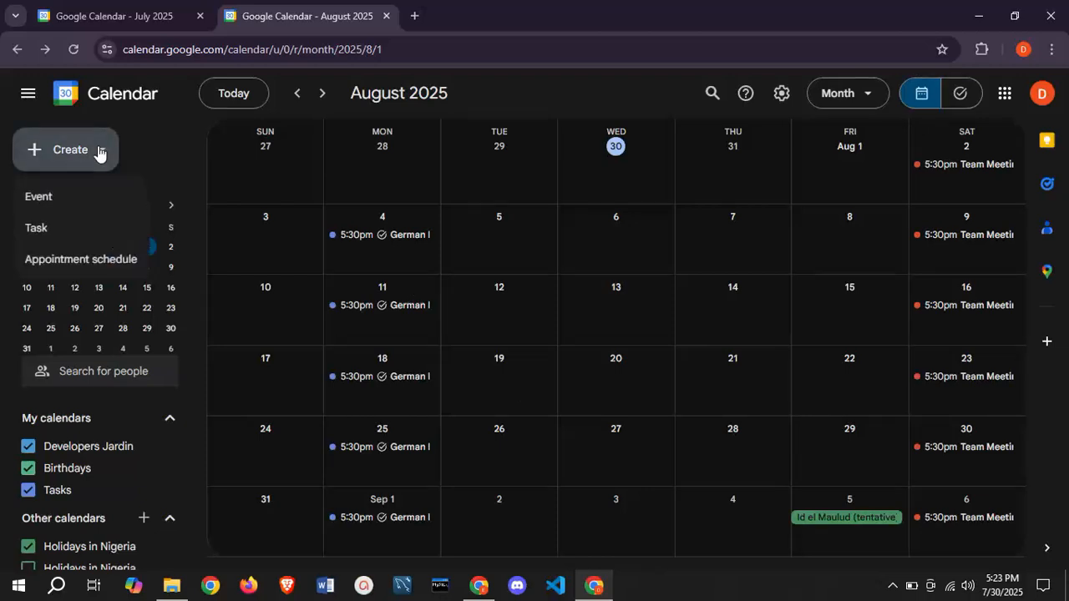
{"action": "left_click", "coordinate": [93, 264]}
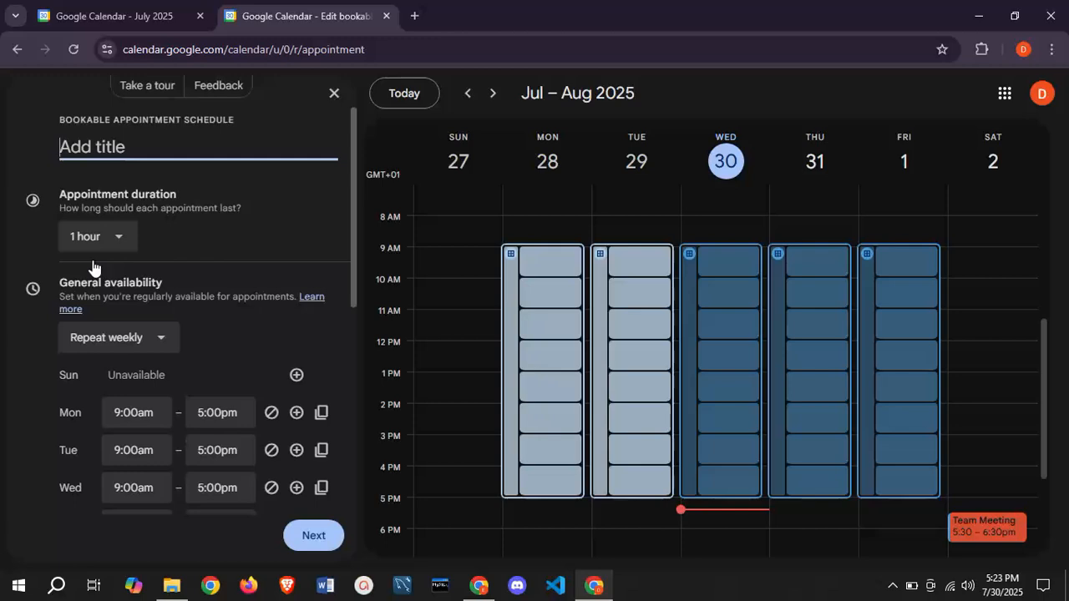
{"action": "type", "text": "Interi"}
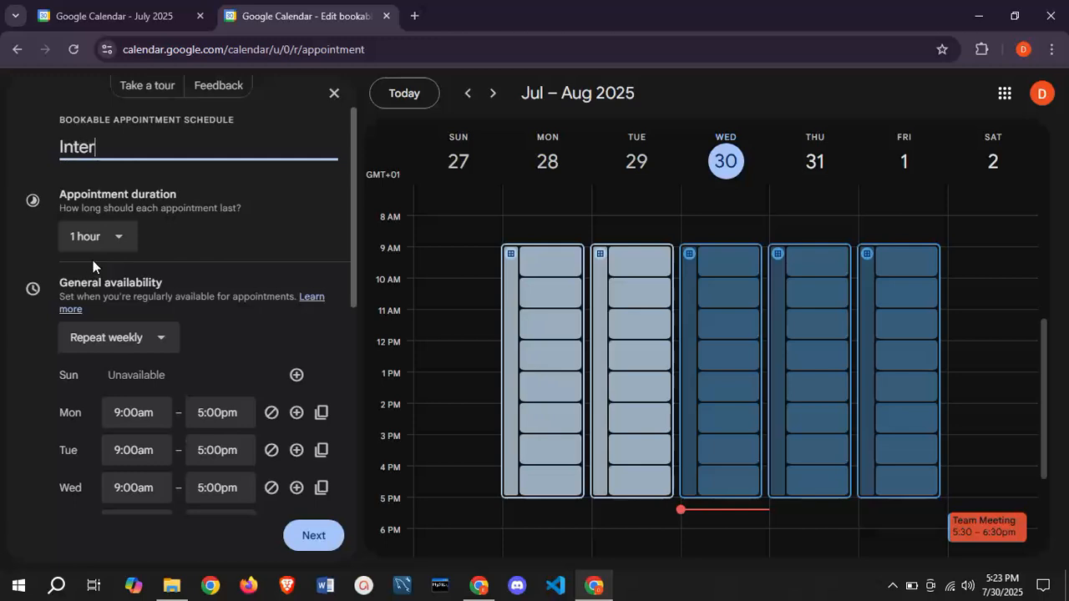
{"action": "key", "text": "BackSpace"}
{"action": "type", "text": "view"}
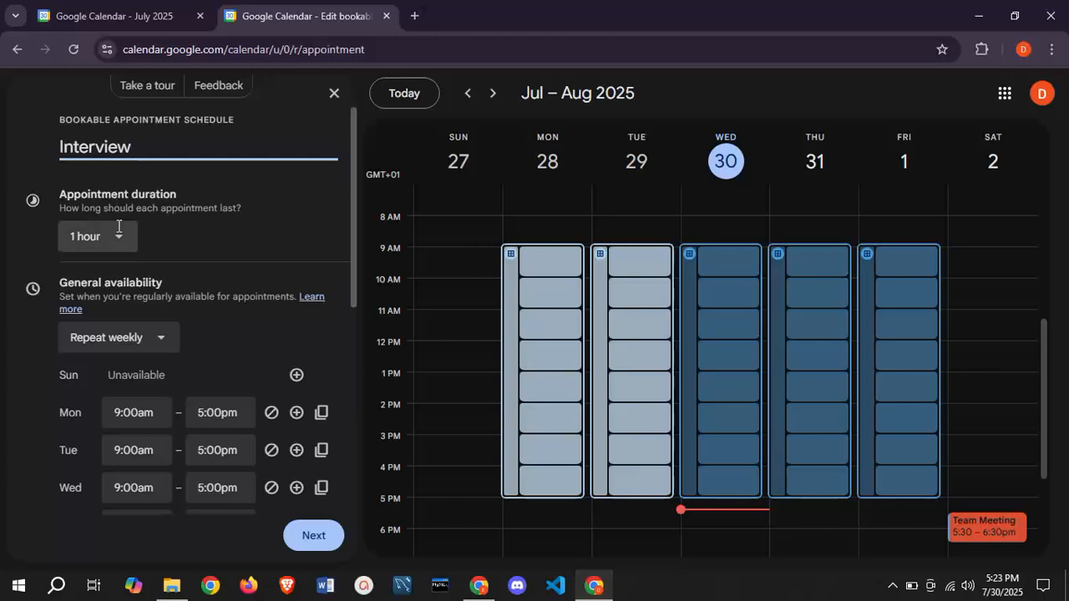
{"action": "left_click", "coordinate": [119, 234]}
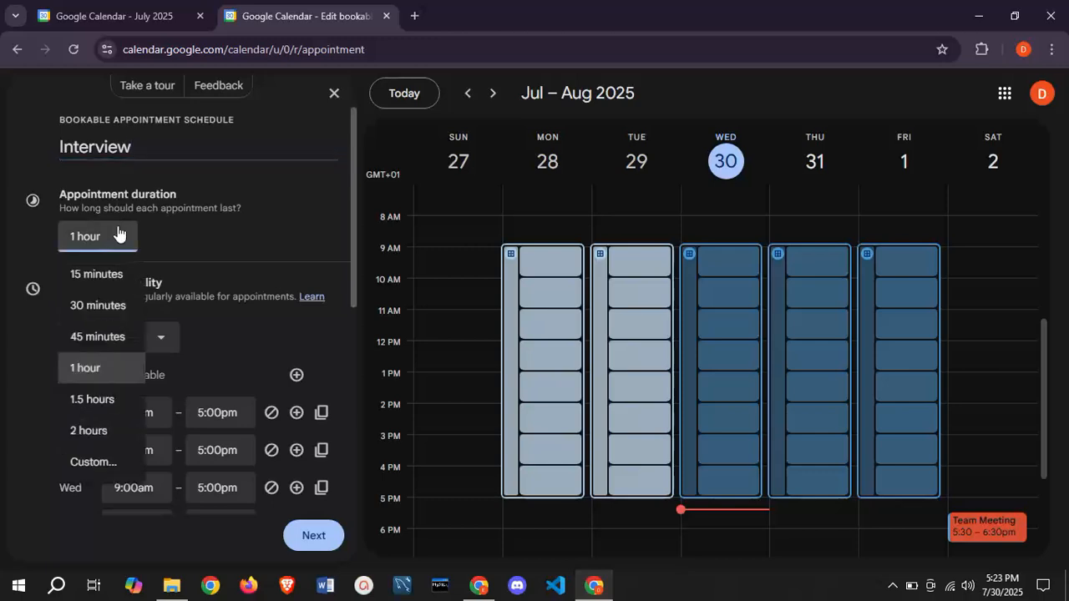
{"action": "left_click", "coordinate": [98, 401]}
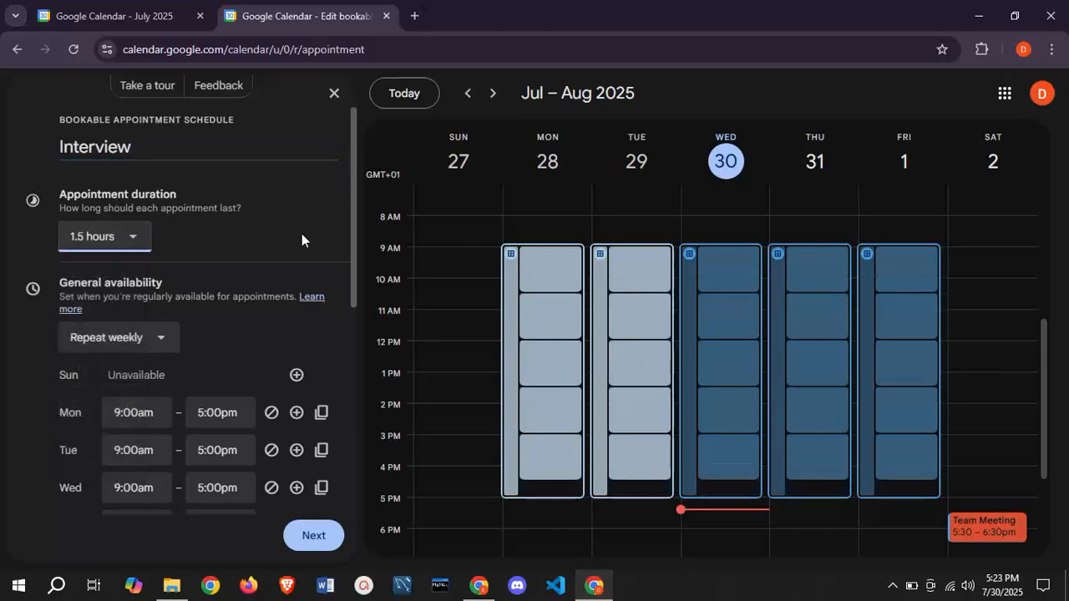
Set the Interview schedule's availability to Does not repeat
{"action": "left_click_drag", "start_coordinate": [354, 250], "coordinate": [353, 311]}
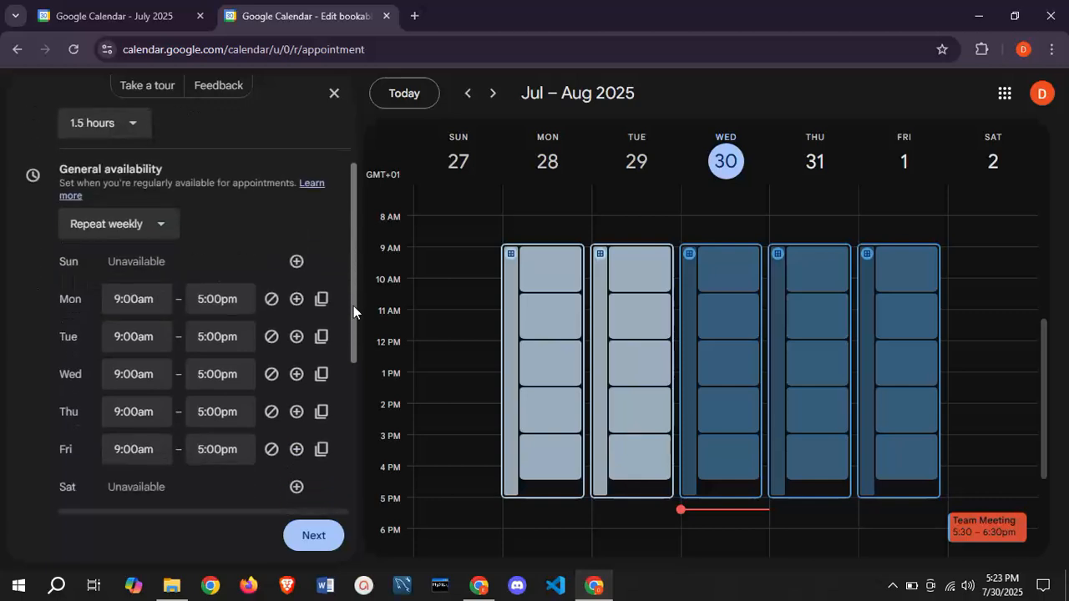
{"action": "left_click", "coordinate": [138, 226]}
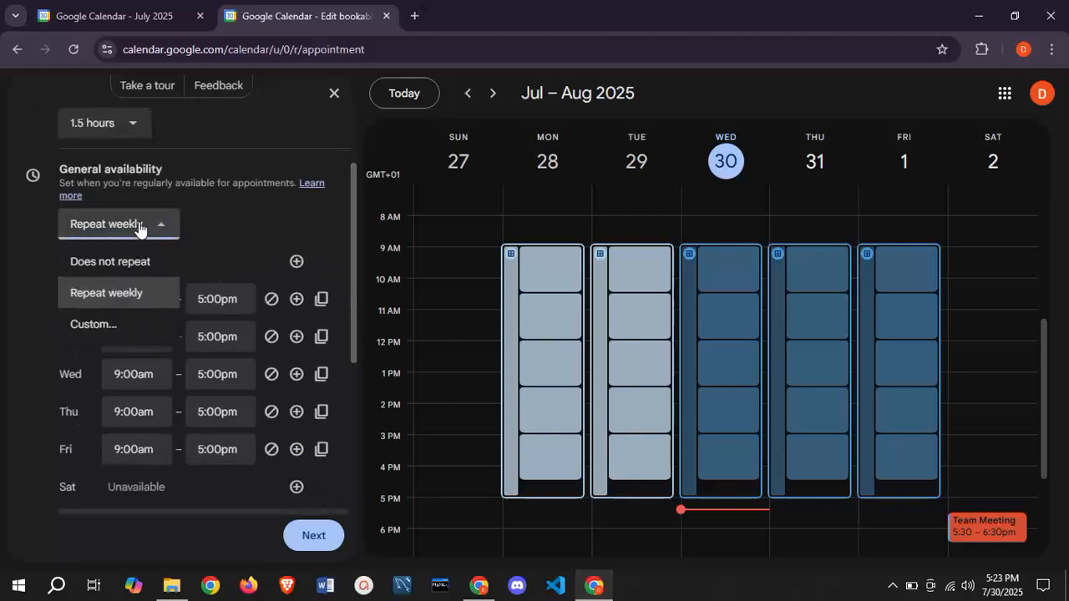
{"action": "left_click", "coordinate": [136, 257]}
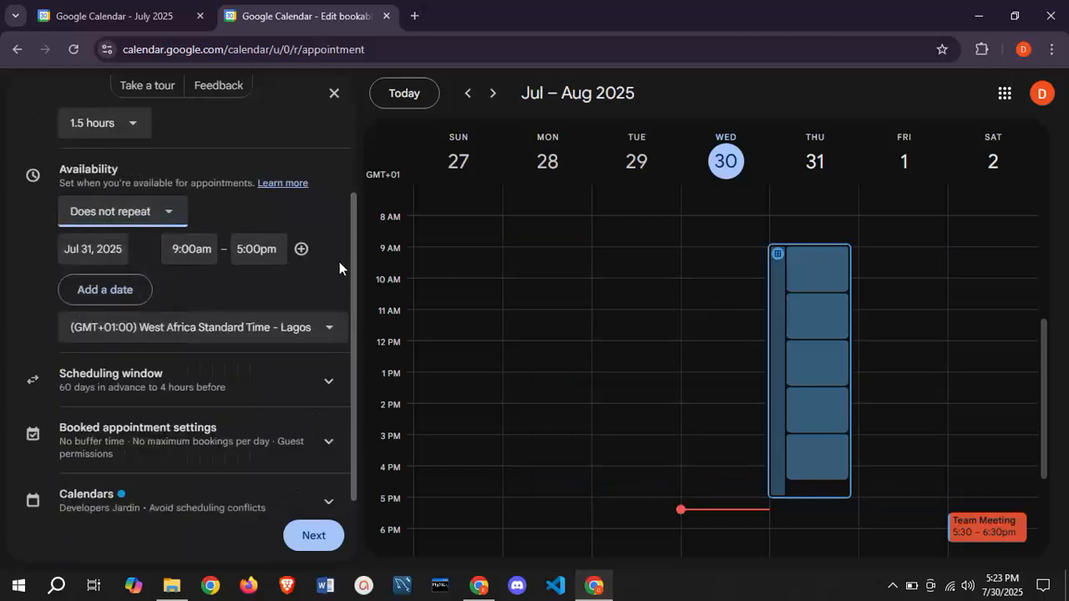
Expand the scheduling window and calendar options of the Interview schedule and set its color to yellow
{"action": "scroll", "coordinate": [354, 248], "scroll_direction": "down", "scroll_amount": 1}
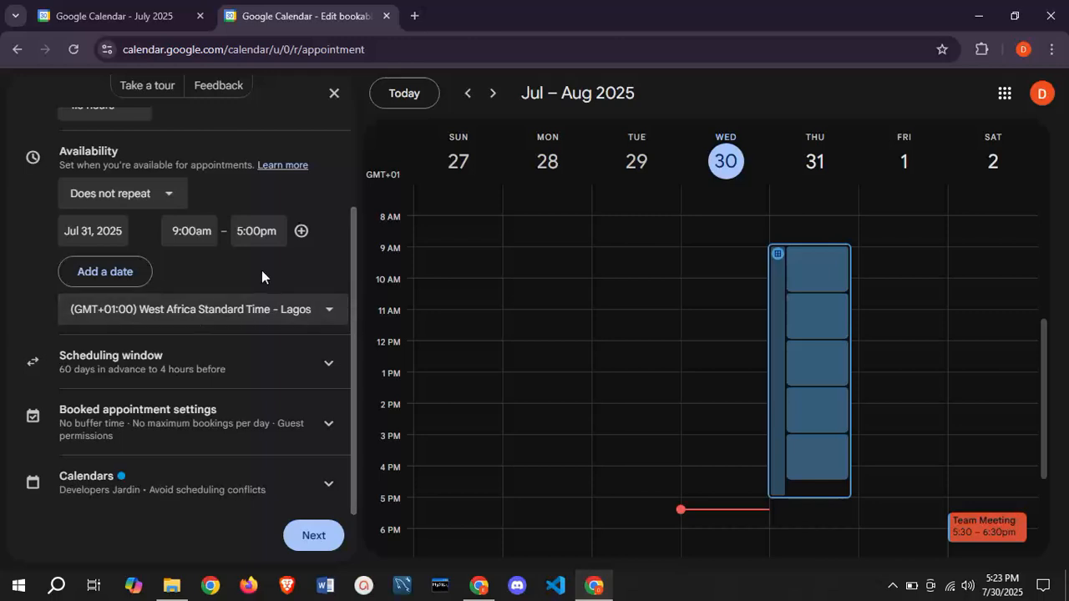
{"action": "left_click", "coordinate": [306, 371]}
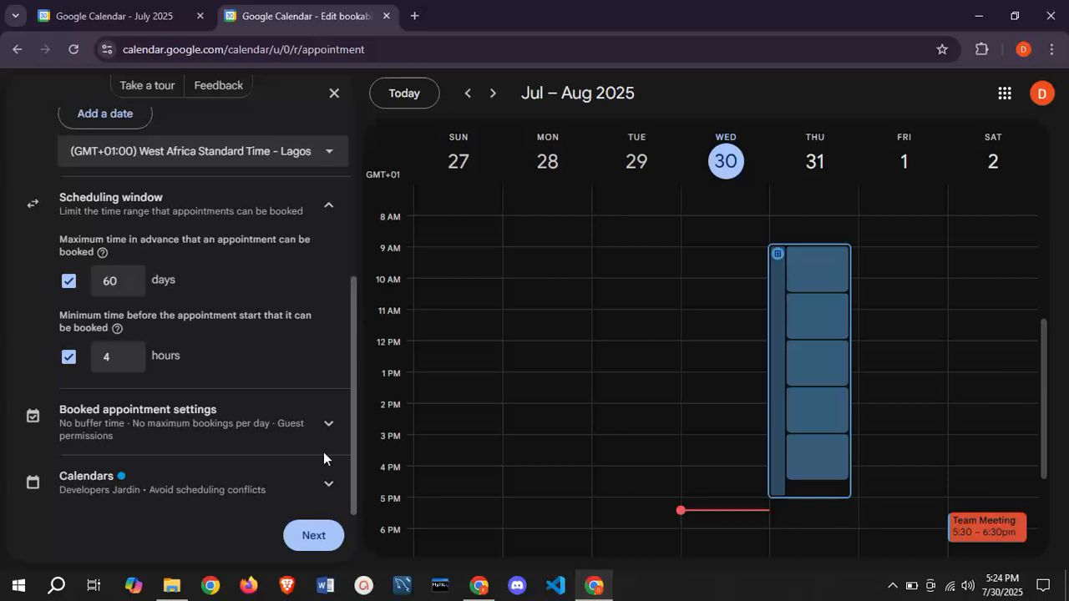
{"action": "left_click", "coordinate": [302, 484]}
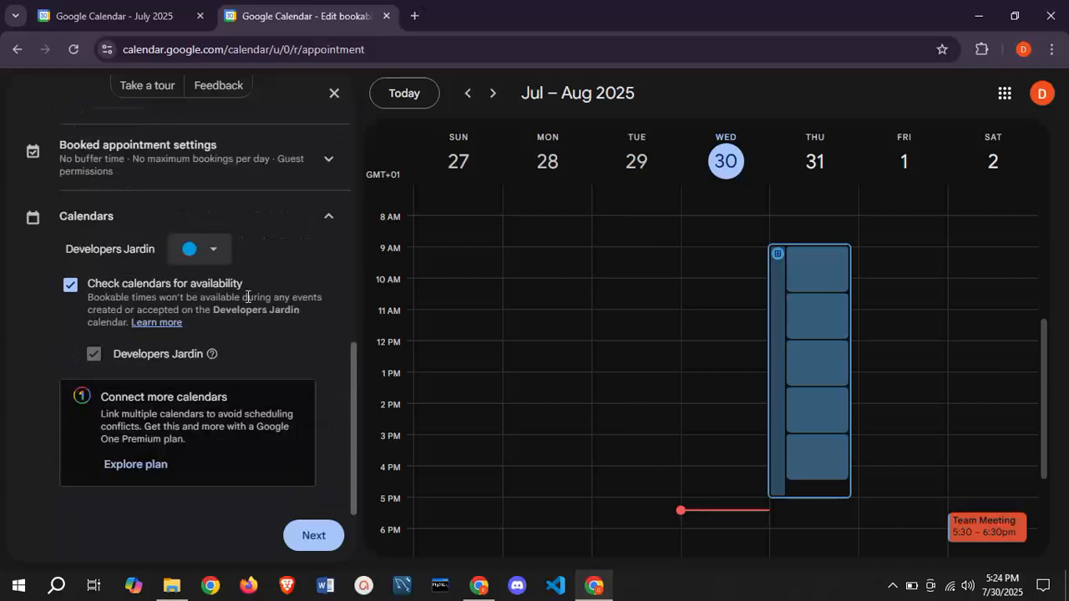
{"action": "left_click", "coordinate": [214, 251]}
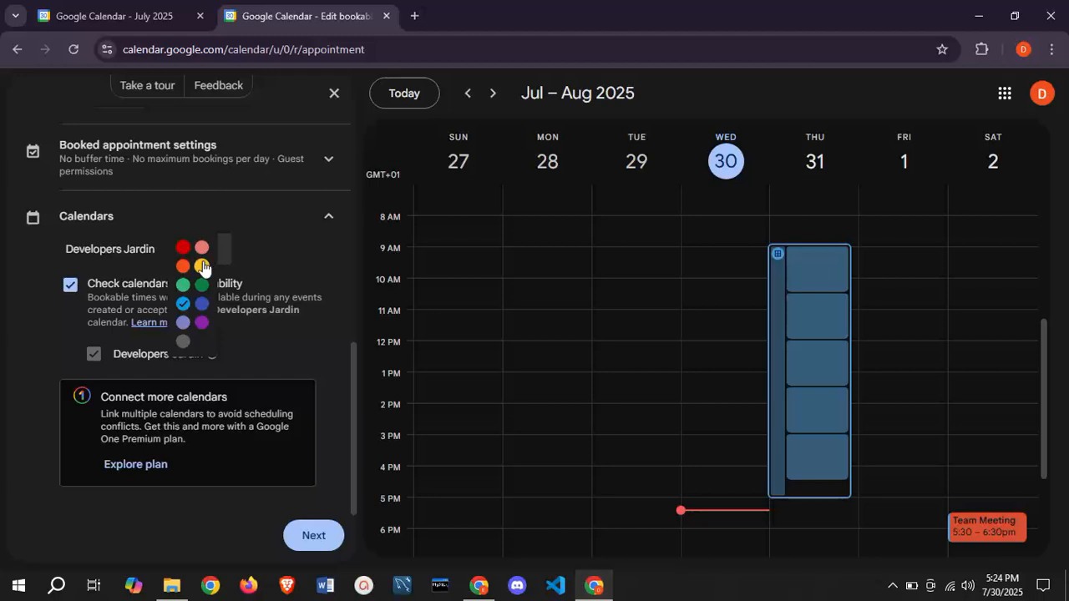
{"action": "left_click", "coordinate": [202, 267]}
Set the Interview schedule's availability to Repeat weekly
{"action": "left_click_drag", "start_coordinate": [356, 463], "coordinate": [357, 264]}
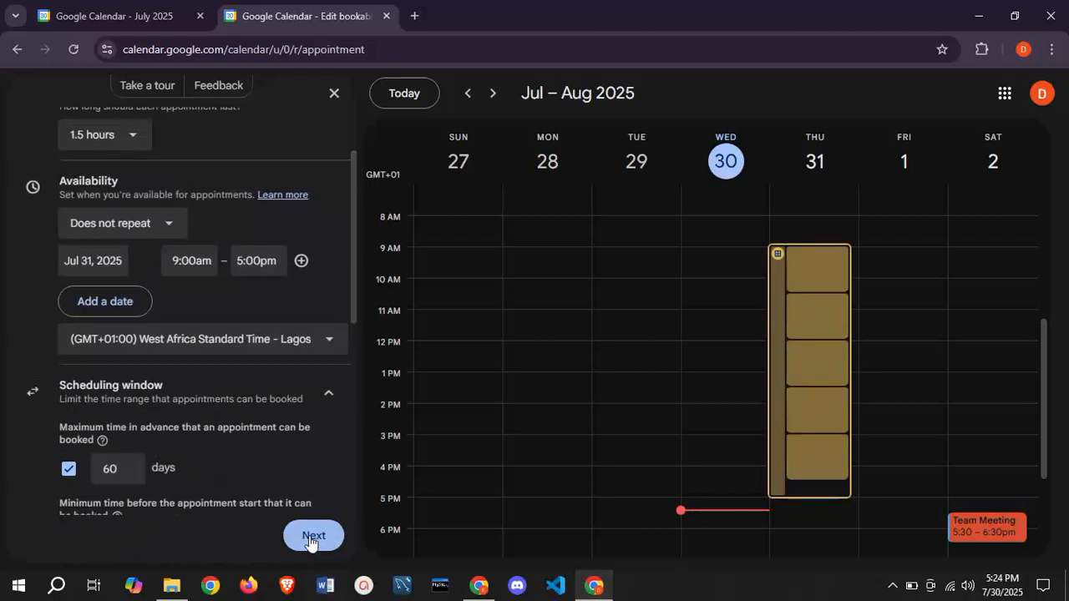
{"action": "left_click_drag", "start_coordinate": [353, 280], "coordinate": [346, 180]}
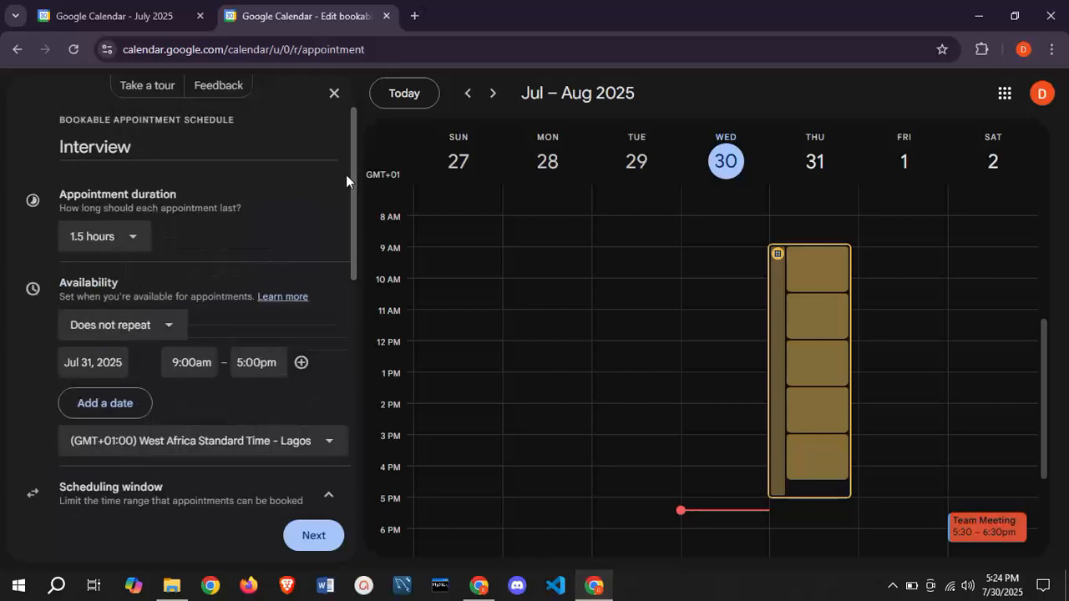
{"action": "left_click", "coordinate": [160, 326]}
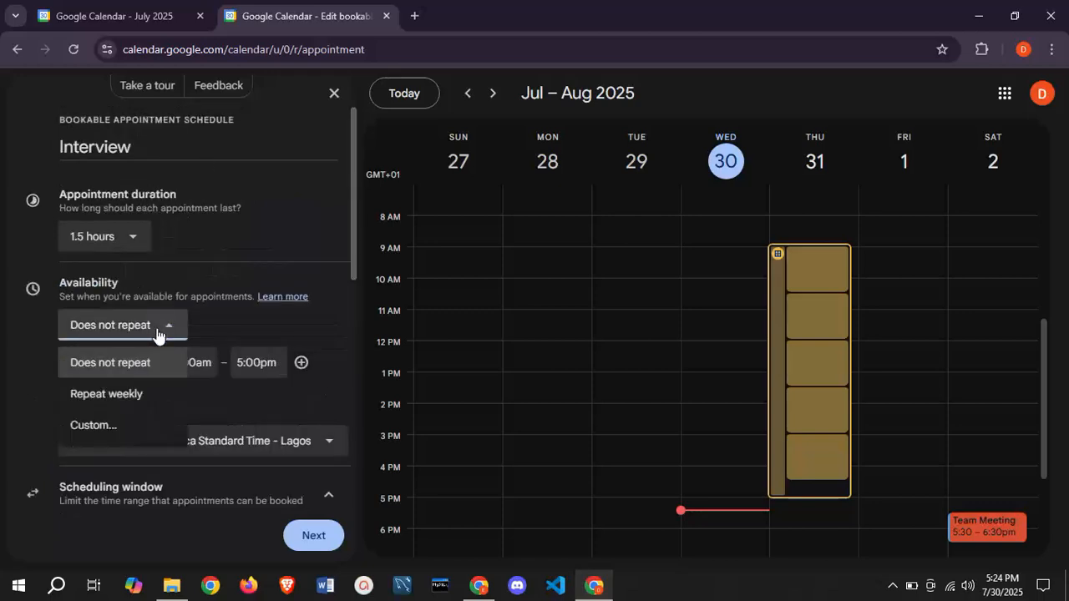
{"action": "left_click", "coordinate": [139, 397]}
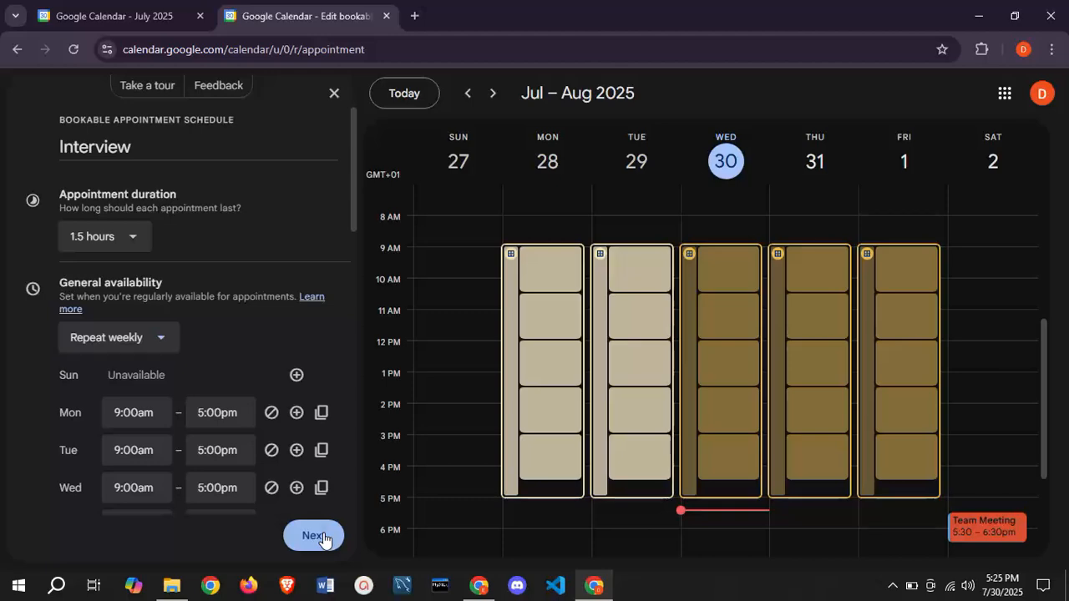
Save the Interview appointment schedule without adding booking details, close its summary and display August 2025
{"action": "left_click", "coordinate": [324, 538]}
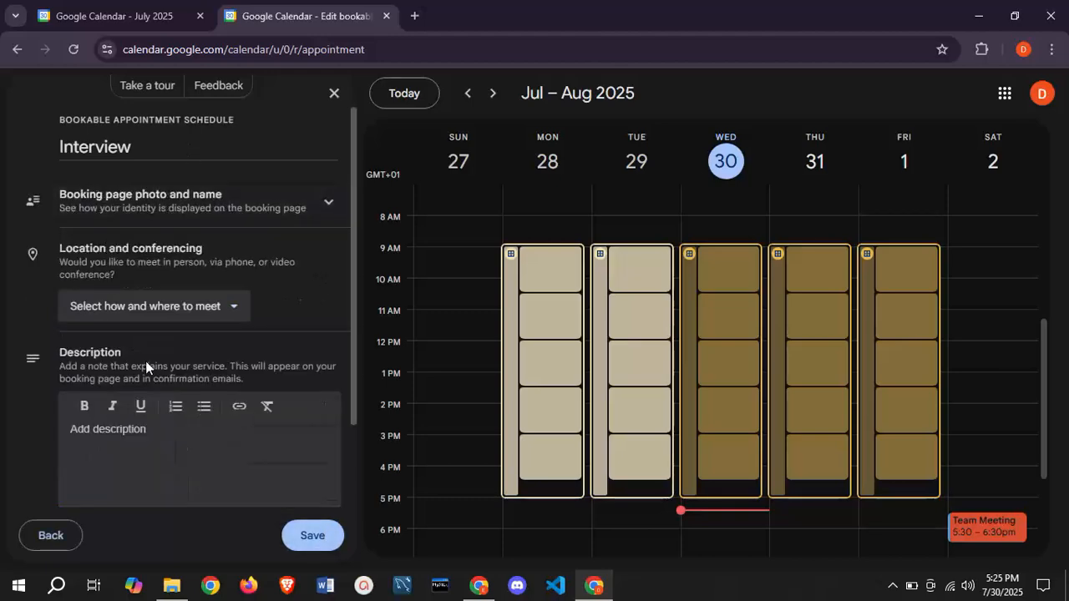
{"action": "left_click", "coordinate": [306, 535]}
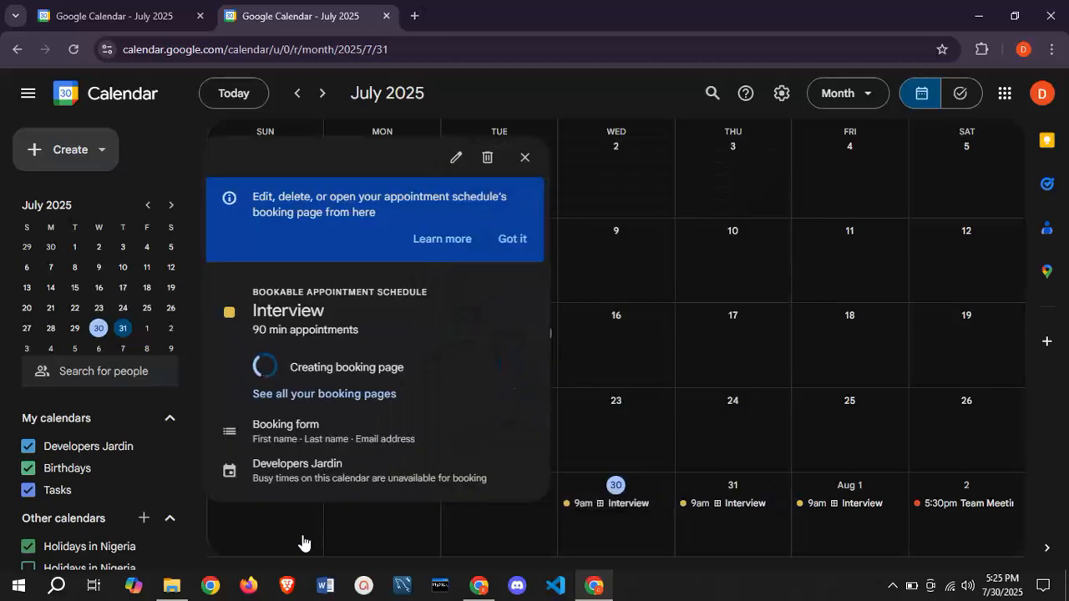
{"action": "left_click", "coordinate": [522, 164]}
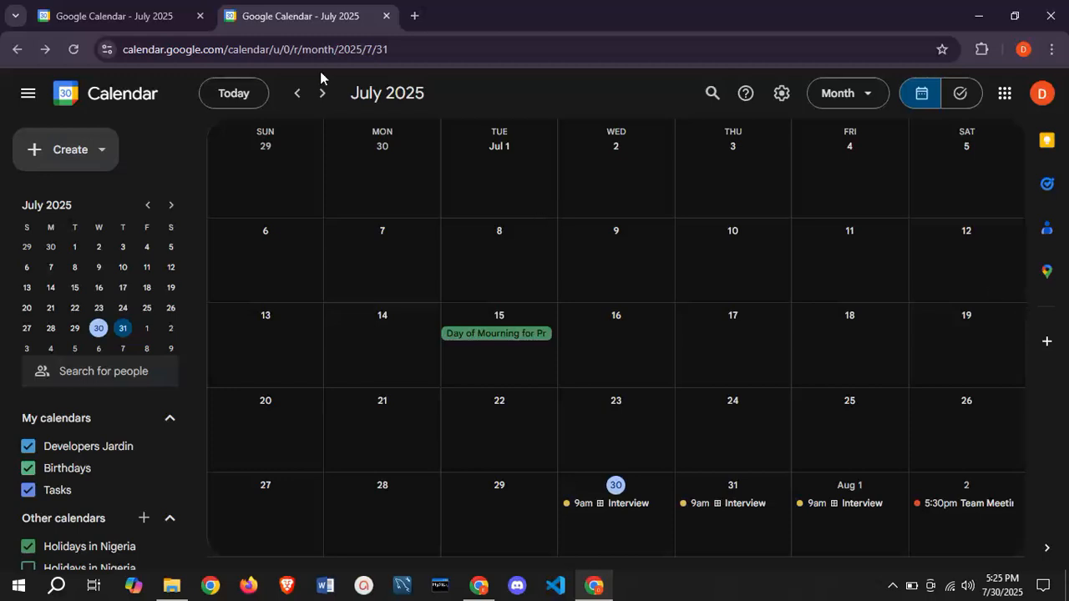
{"action": "left_click", "coordinate": [321, 94]}
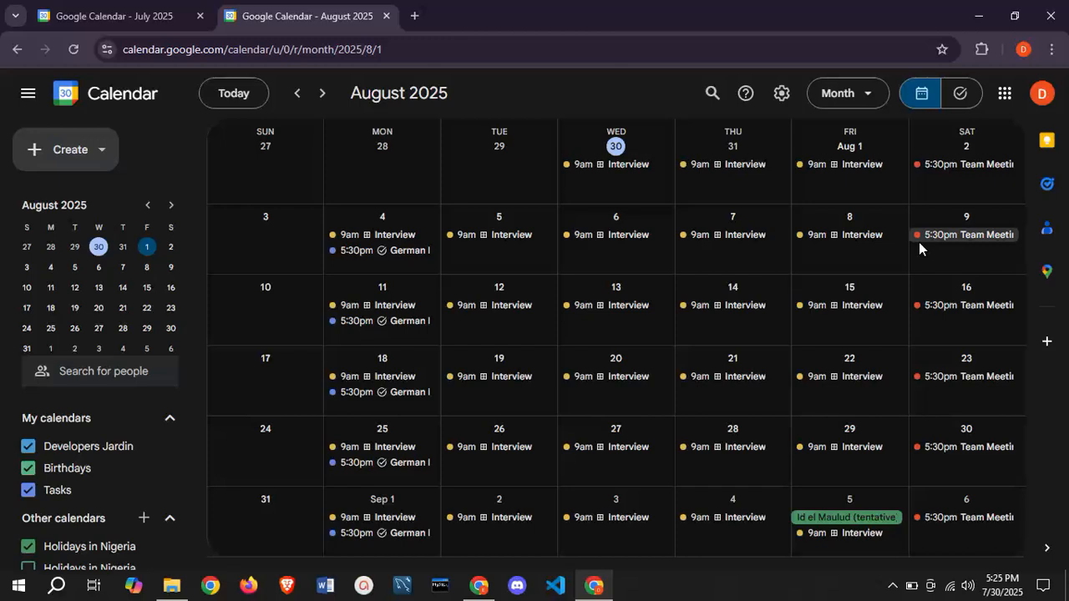
Open the calendar settings and examine the time zone, world clock and event settings
{"action": "left_click", "coordinate": [785, 102]}
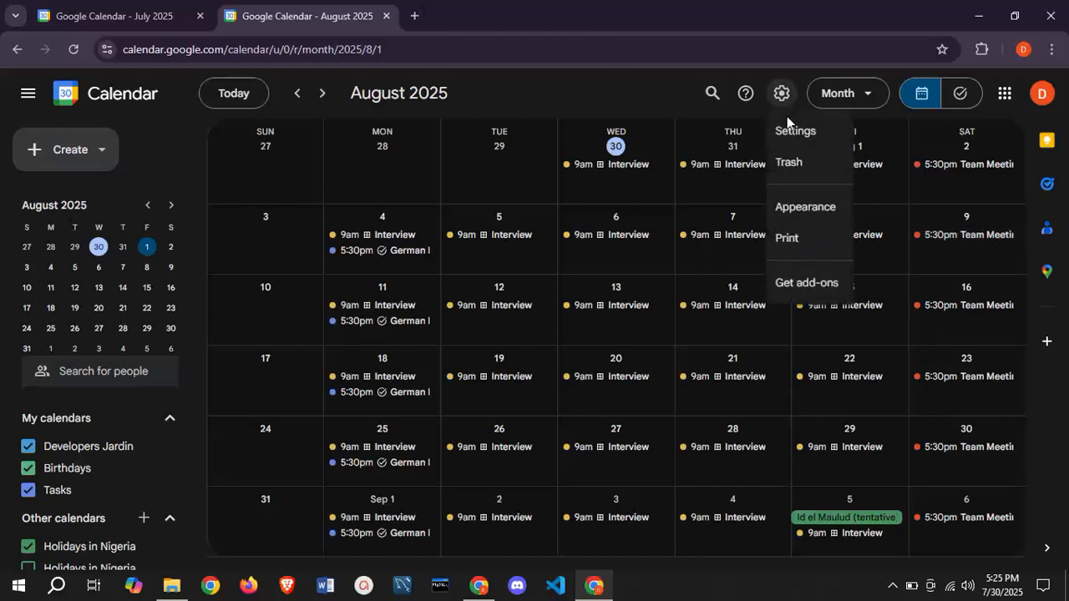
{"action": "left_click", "coordinate": [789, 133]}
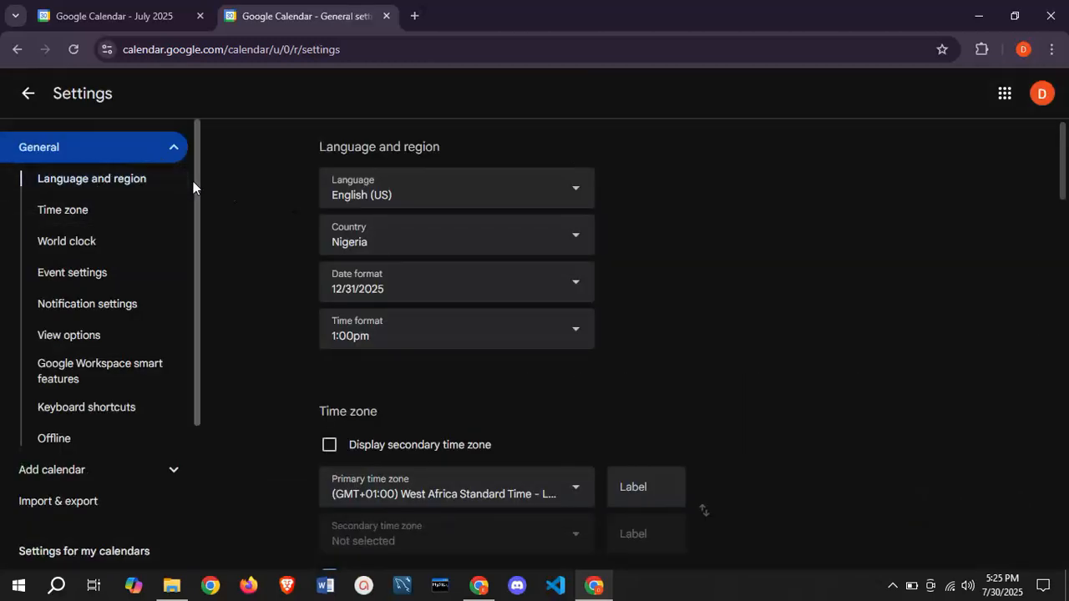
{"action": "left_click", "coordinate": [79, 212]}
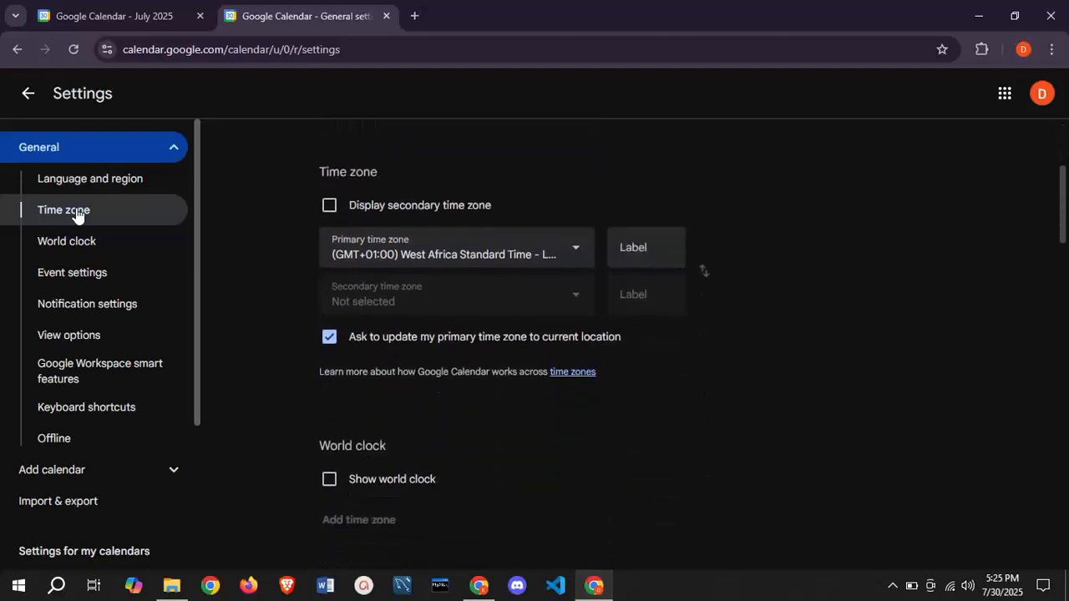
{"action": "left_click", "coordinate": [44, 253]}
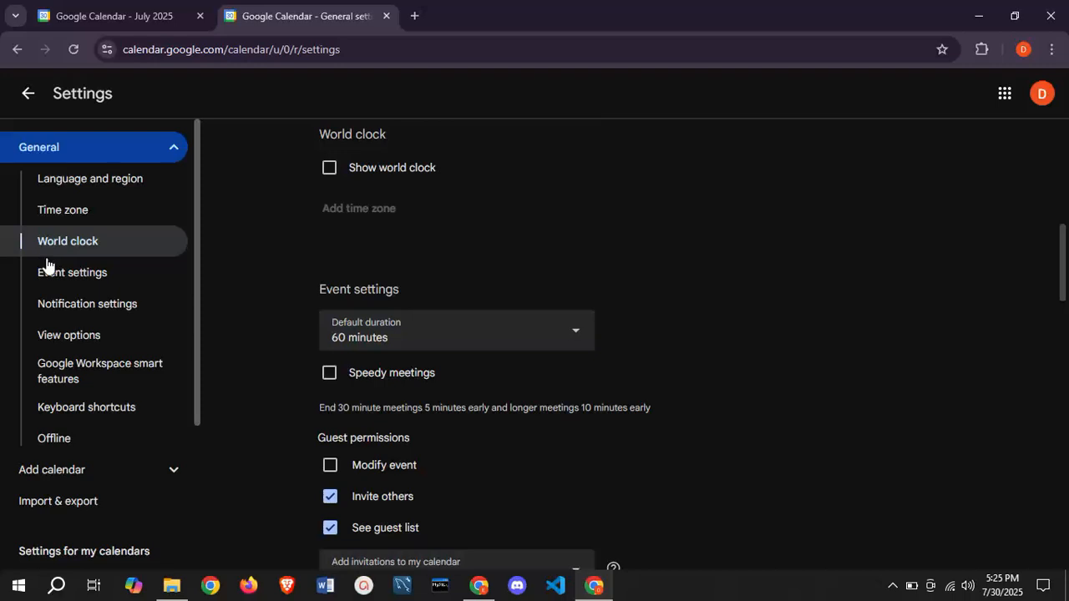
{"action": "left_click", "coordinate": [56, 280]}
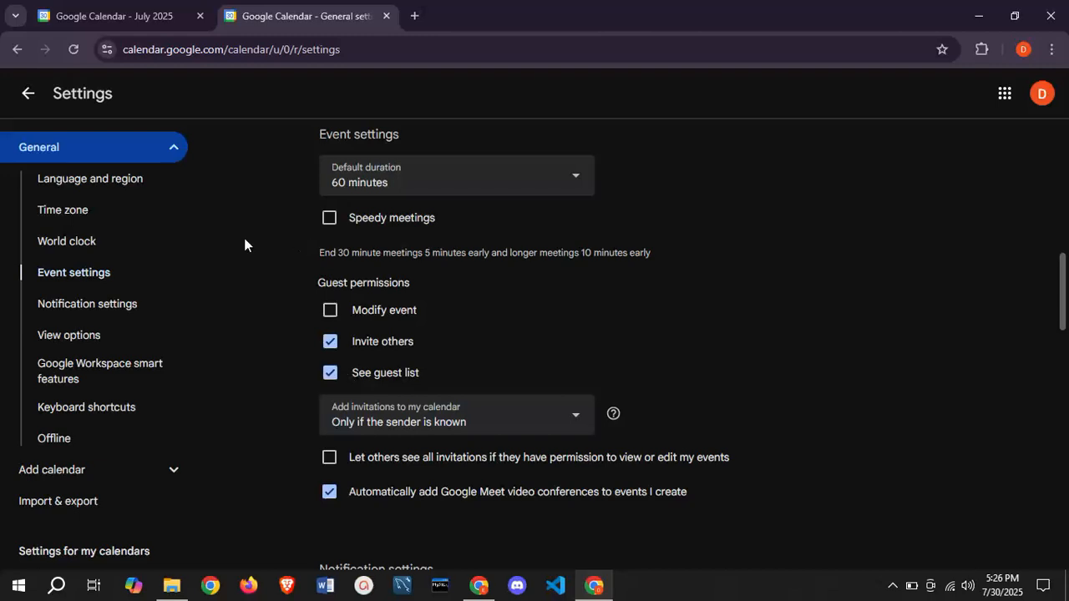
Choose Alerts as the notification type in the notification settings
{"action": "left_click", "coordinate": [95, 303]}
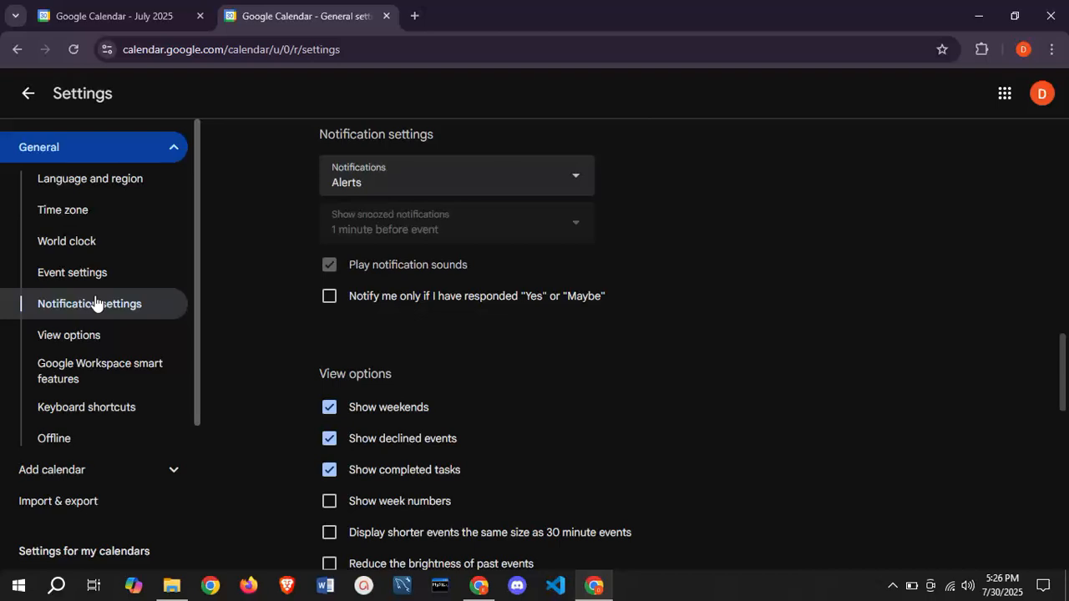
{"action": "left_click", "coordinate": [399, 189]}
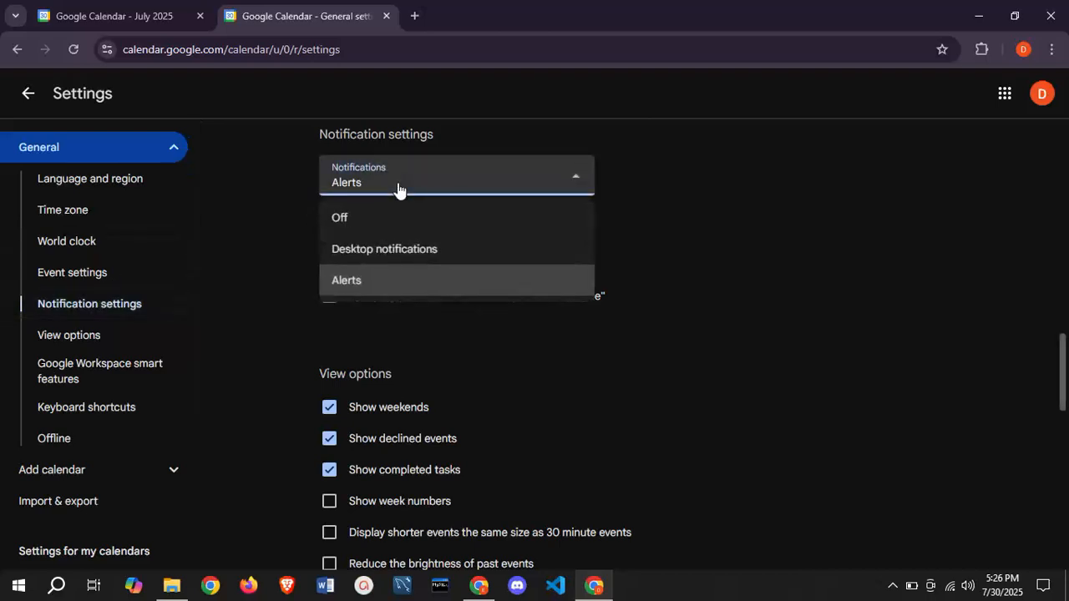
{"action": "left_click", "coordinate": [361, 284]}
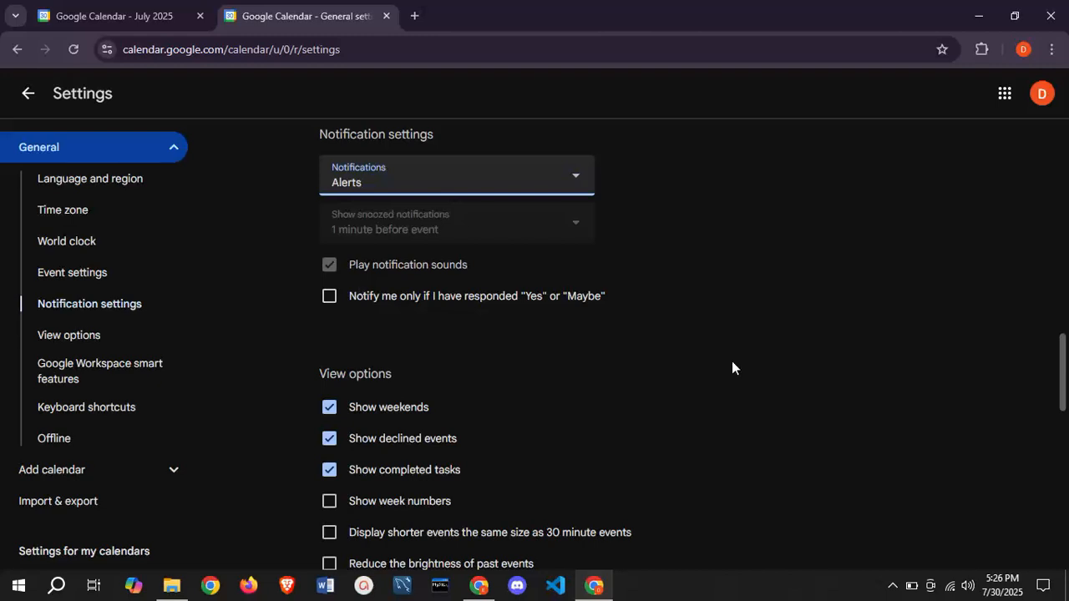
Enable Show week numbers in the view options
{"action": "left_click_drag", "start_coordinate": [1064, 362], "coordinate": [1064, 391]}
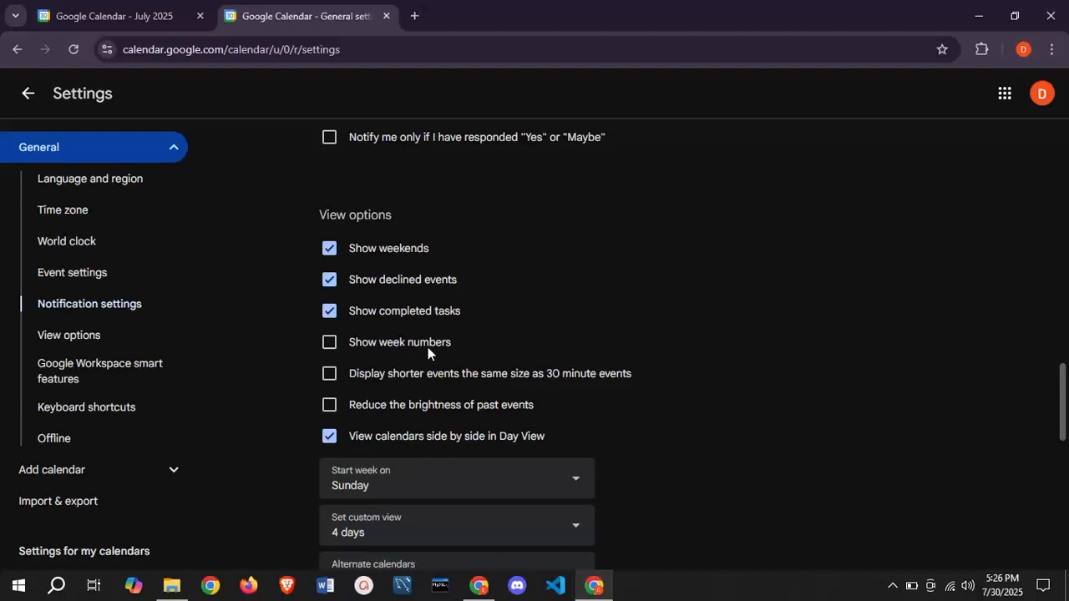
{"action": "left_click", "coordinate": [328, 349]}
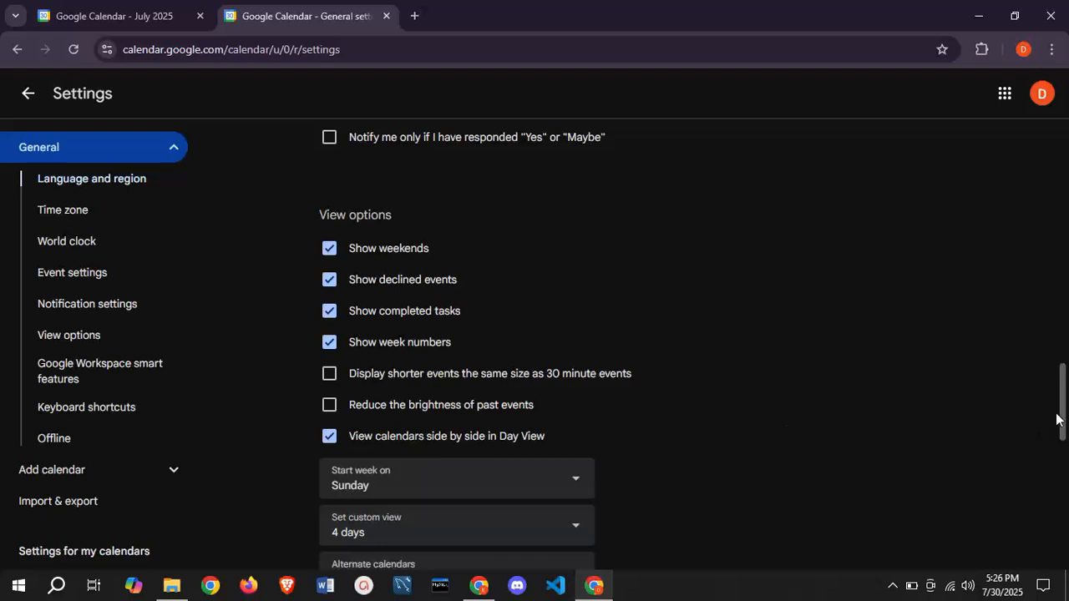
{"action": "scroll", "coordinate": [780, 416], "scroll_direction": "down", "scroll_amount": 1}
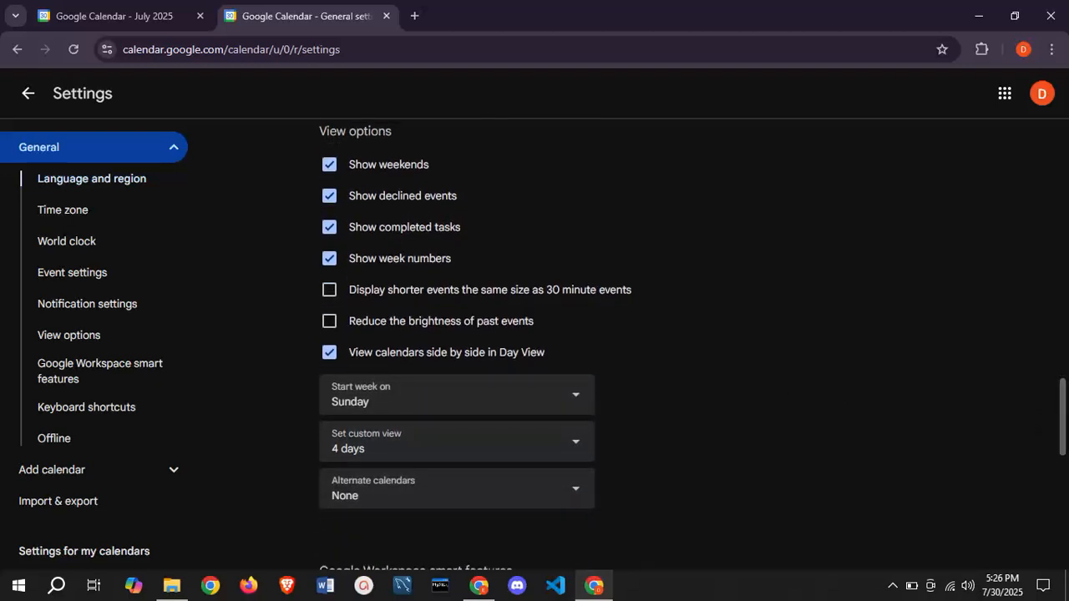
Examine the week start and custom view choices, keeping 4 days, and look over the smart features, keyboard shortcuts and offline settings
{"action": "left_click", "coordinate": [585, 386]}
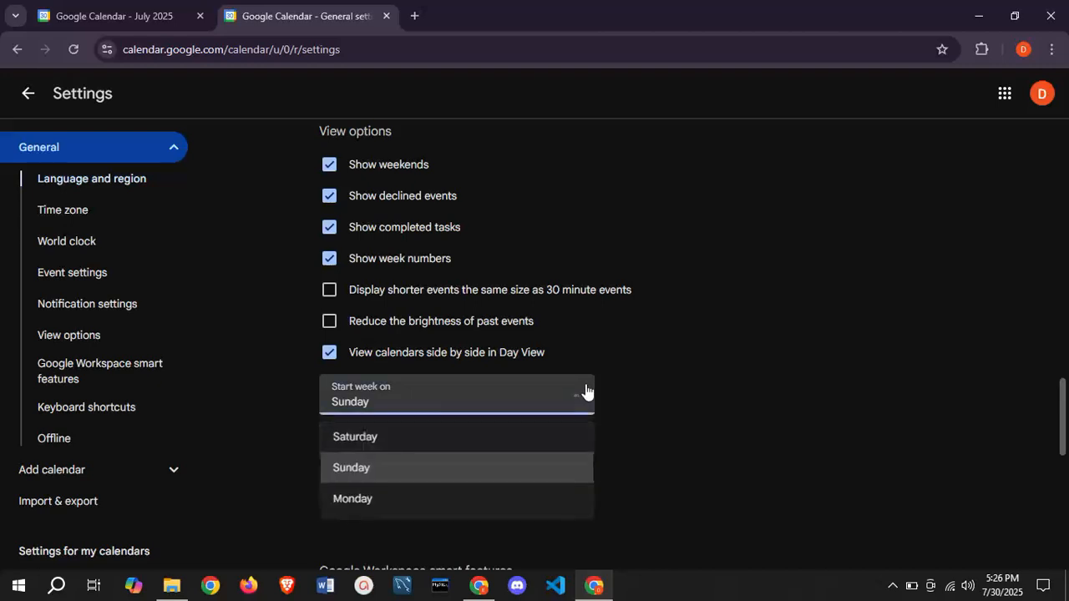
{"action": "left_click", "coordinate": [586, 390]}
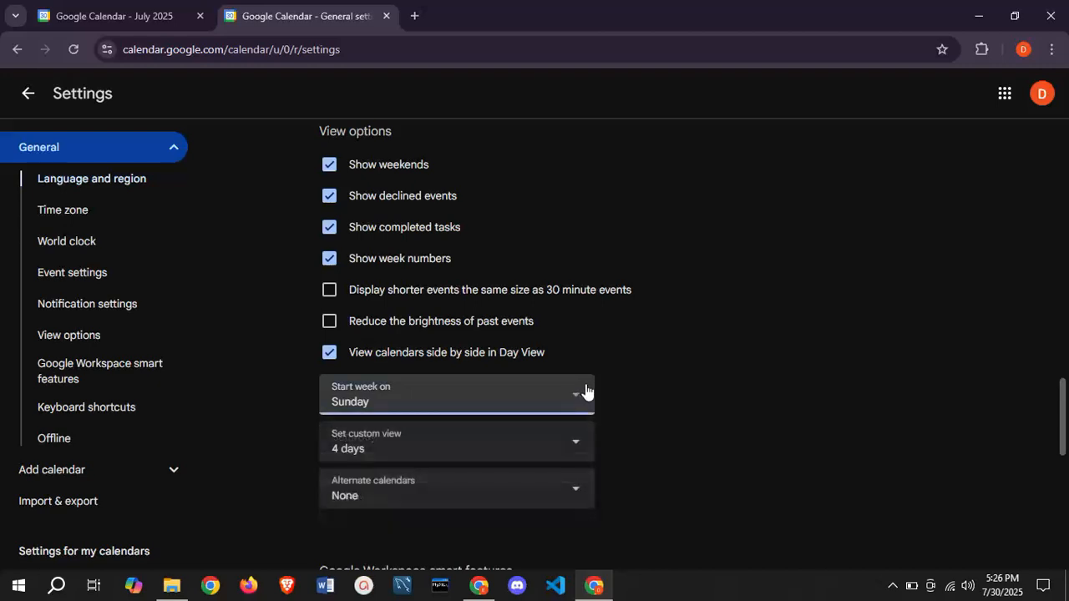
{"action": "left_click", "coordinate": [567, 445]}
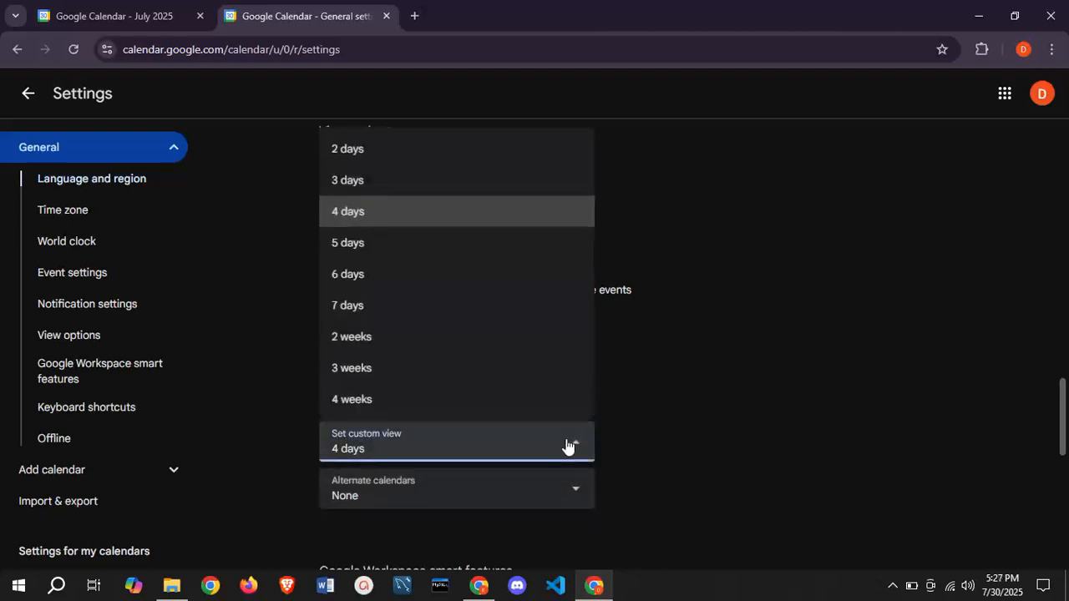
{"action": "left_click", "coordinate": [423, 220]}
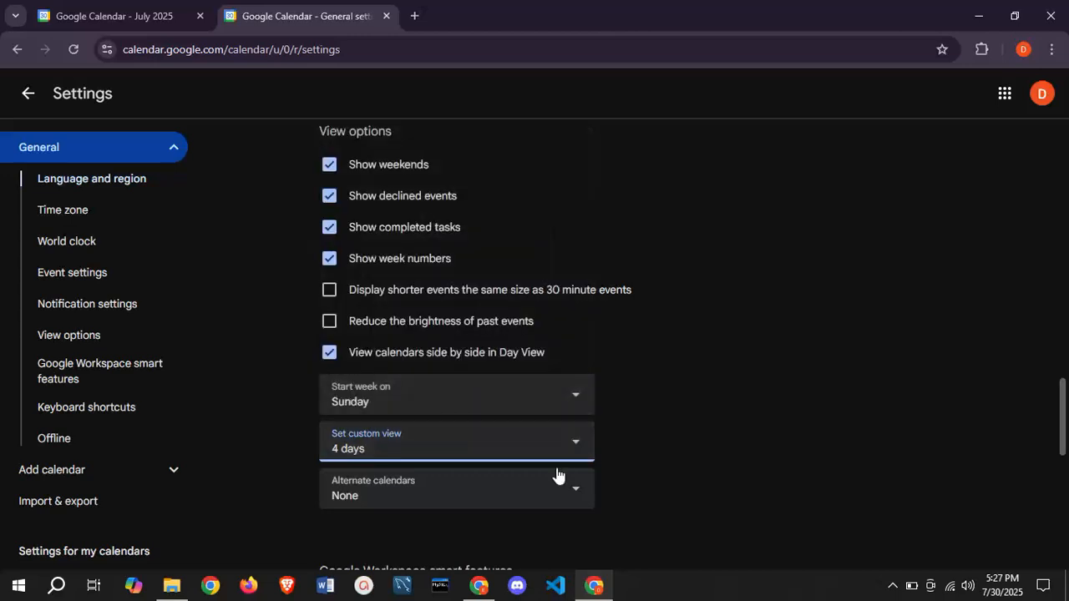
{"action": "scroll", "coordinate": [758, 268], "scroll_direction": "down", "scroll_amount": 5}
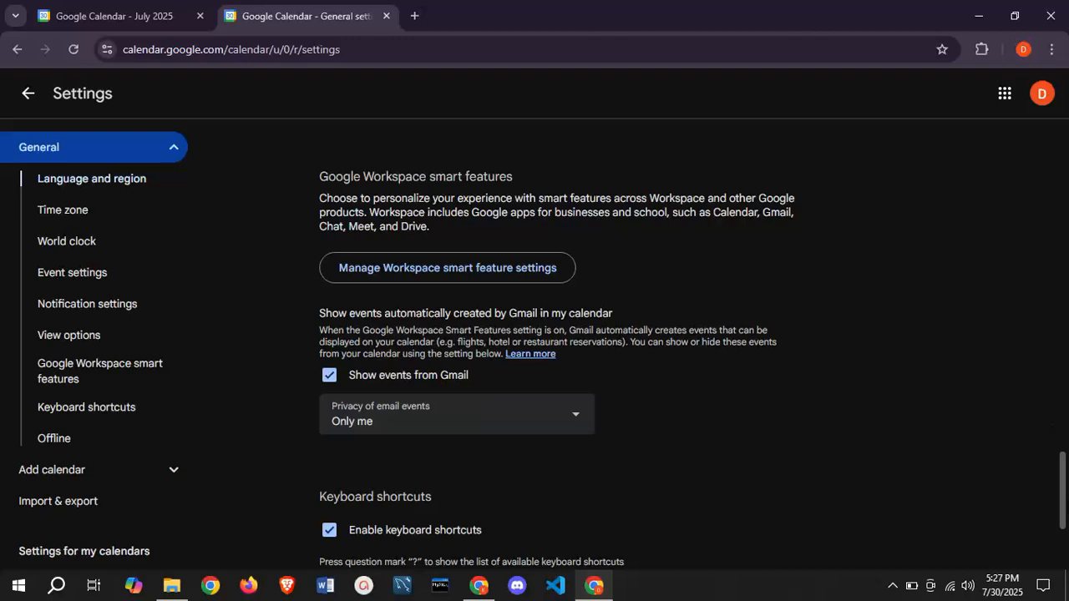
{"action": "scroll", "coordinate": [1056, 443], "scroll_direction": "down", "scroll_amount": 2}
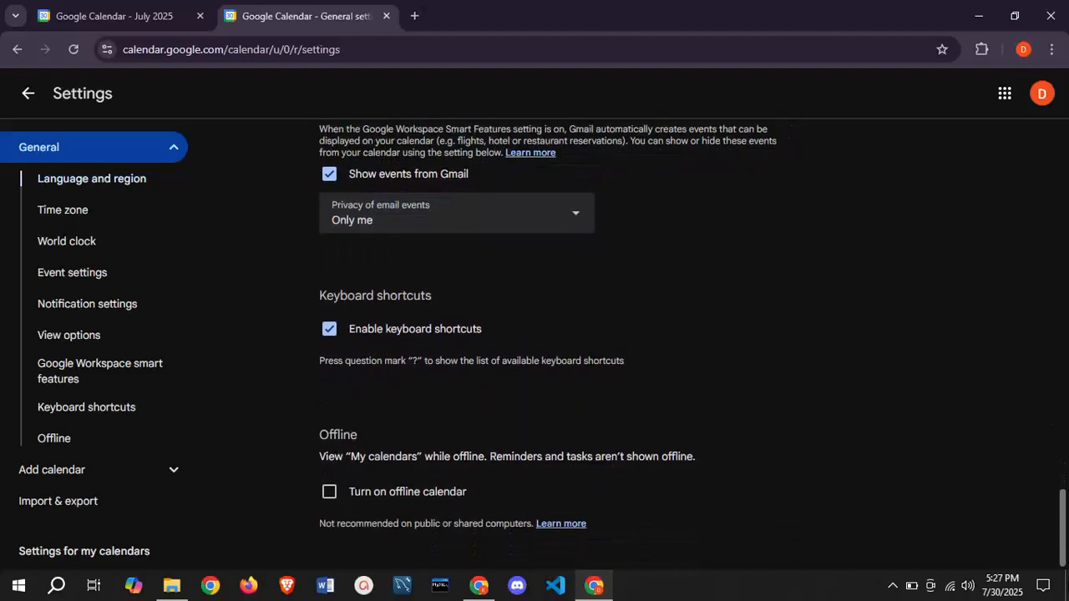